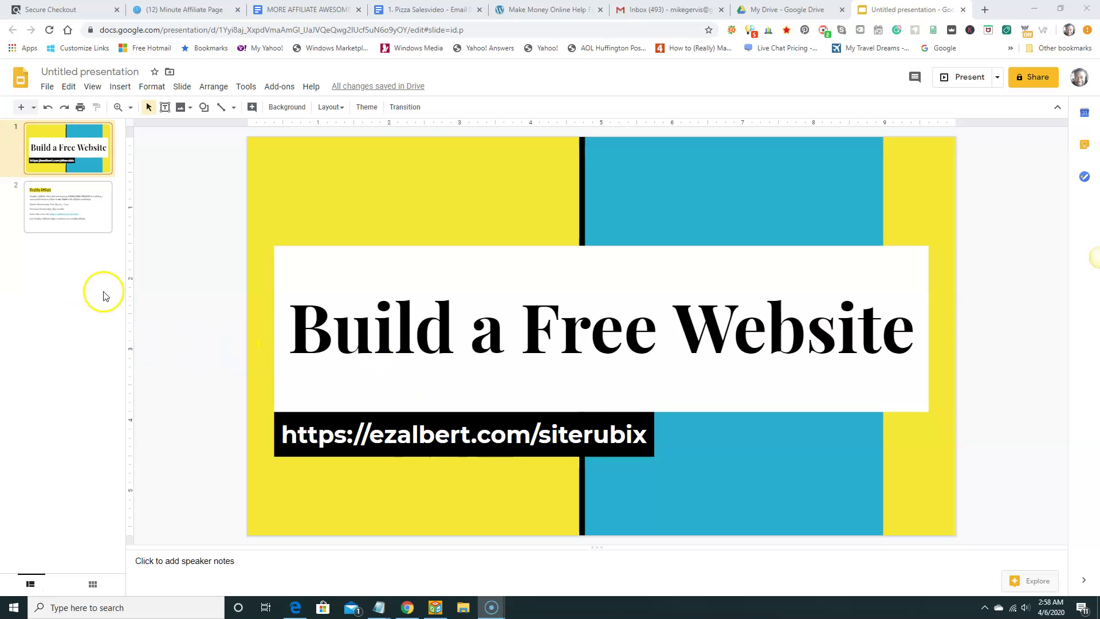
Step: Show slide 2, which lists Wealthy Affiliate's $0.00 and $49/month membership details
left_click(75, 223)
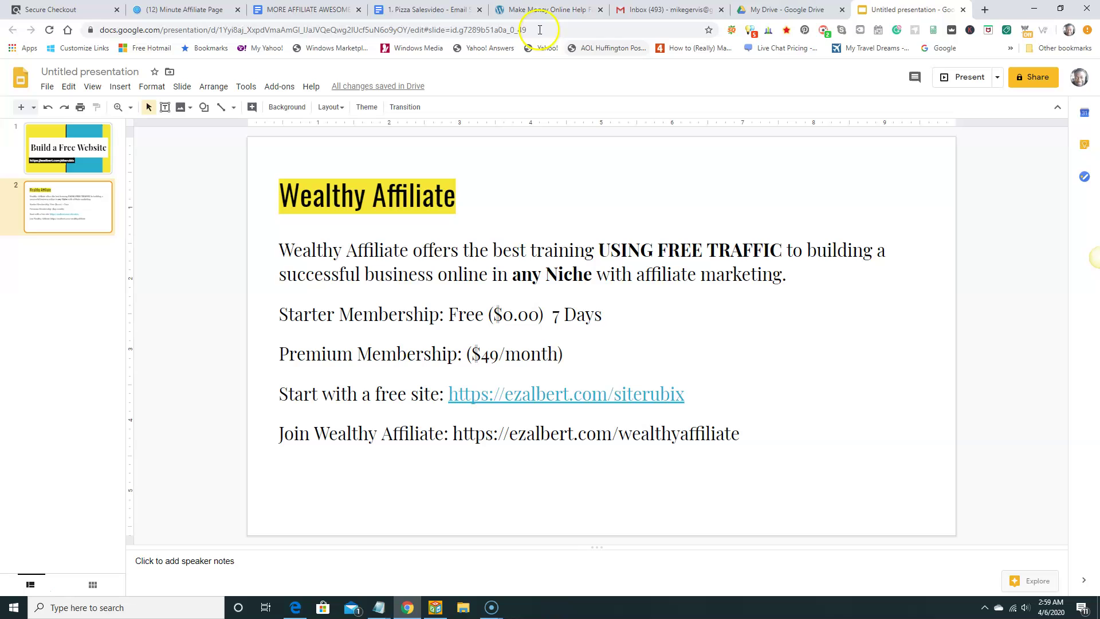
Step: In the EZ Albert blog tab, load the ezalbert.com/siterubix page
left_click(565, 10)
left_click(564, 30)
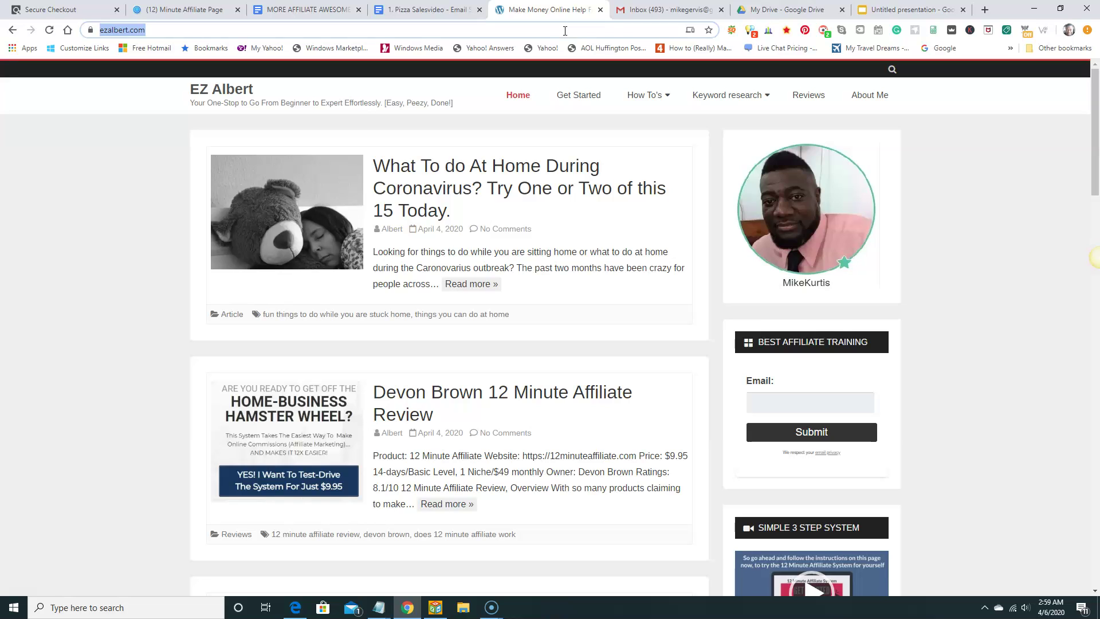
left_click(297, 30)
type("//")
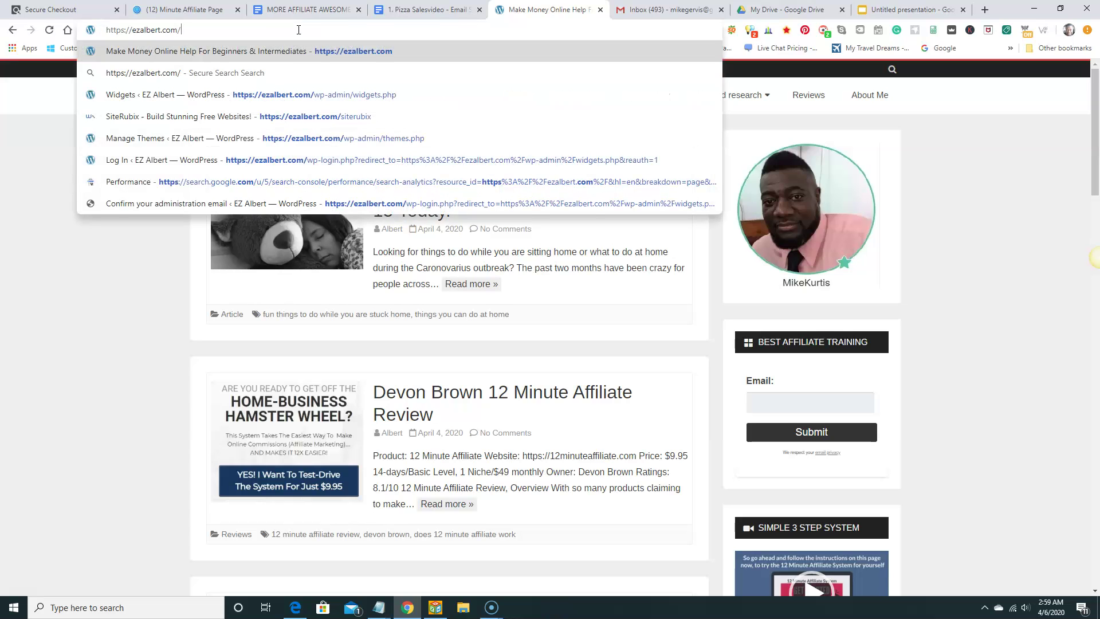
type("siterubix")
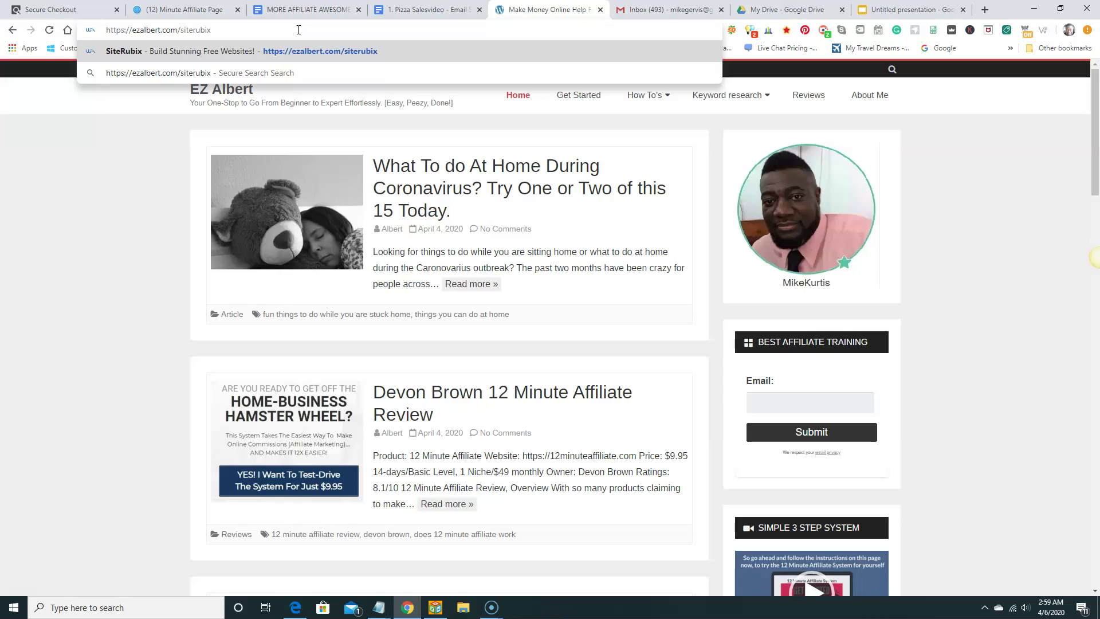
key("Return")
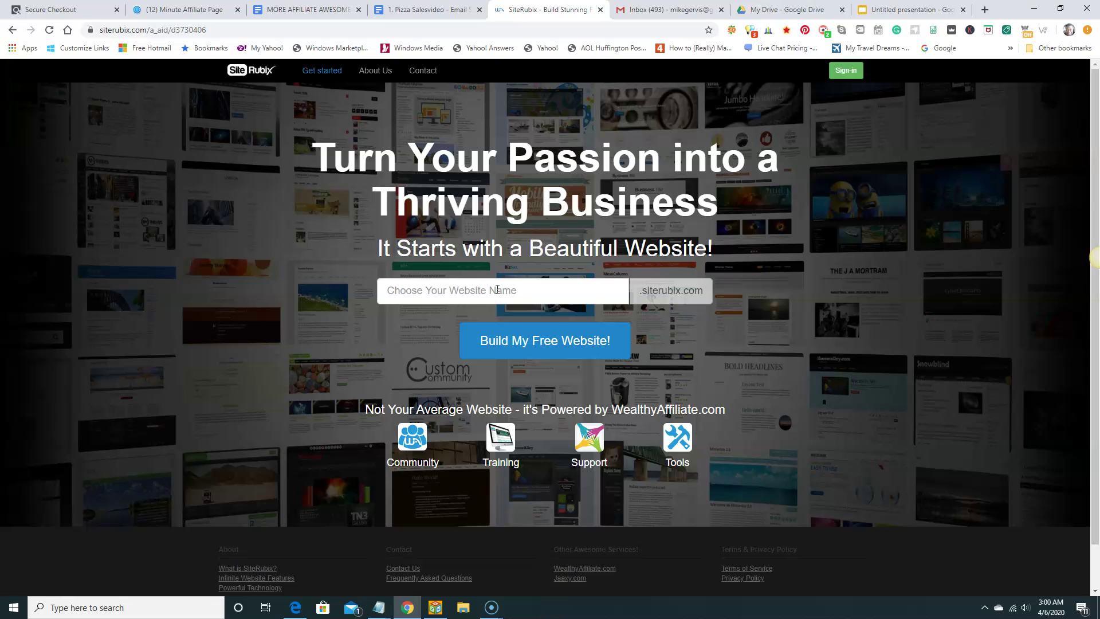
Step: Use the easysitebuilder suggestion as the website name to reach the join prompt
left_click(496, 290)
left_click(541, 288)
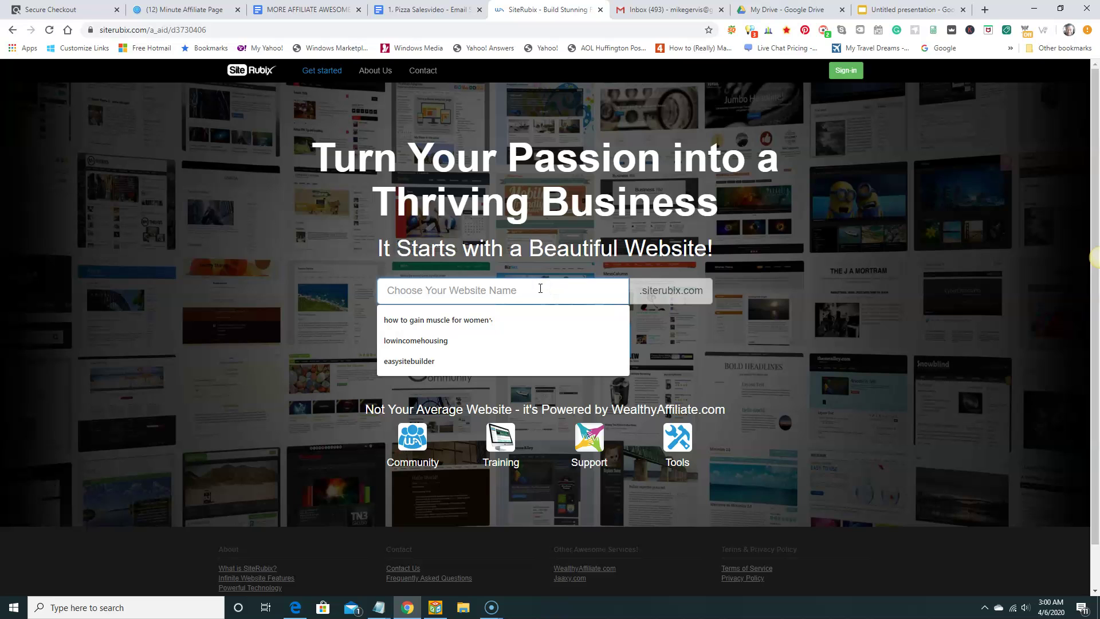
left_click(475, 361)
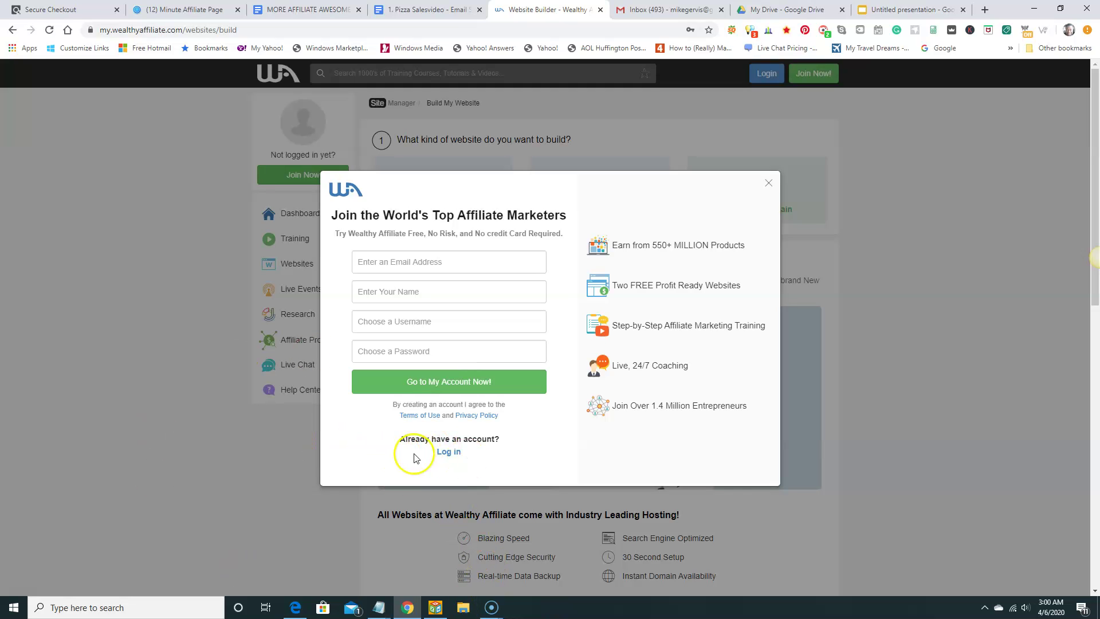
Step: Log in with the saved Wealthy Affiliate account and choose the Free Domain option
left_click(447, 452)
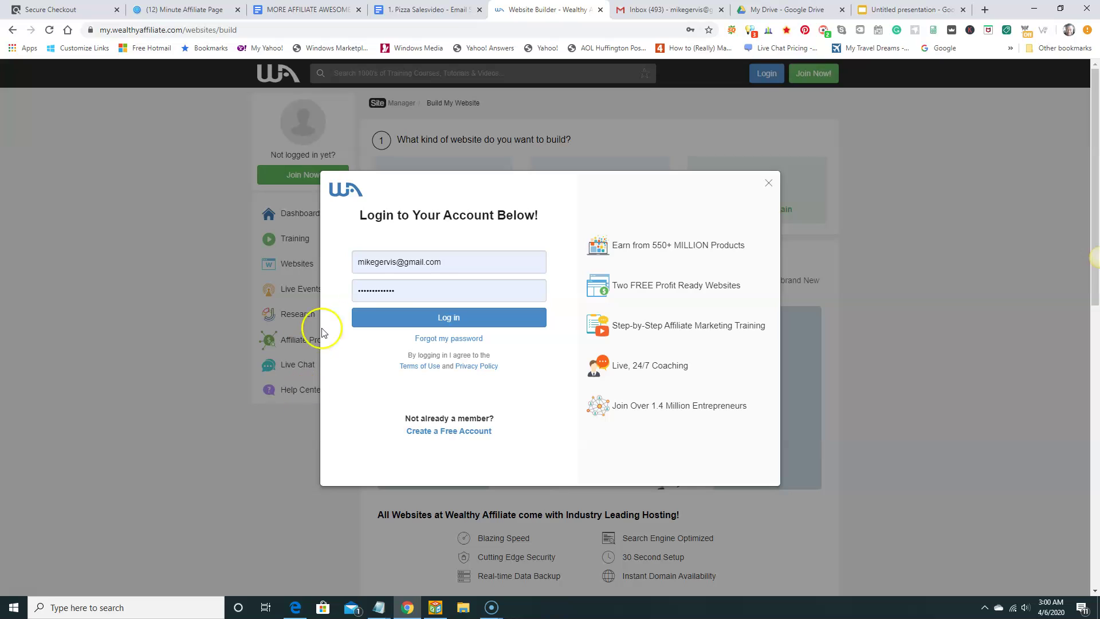
left_click(448, 318)
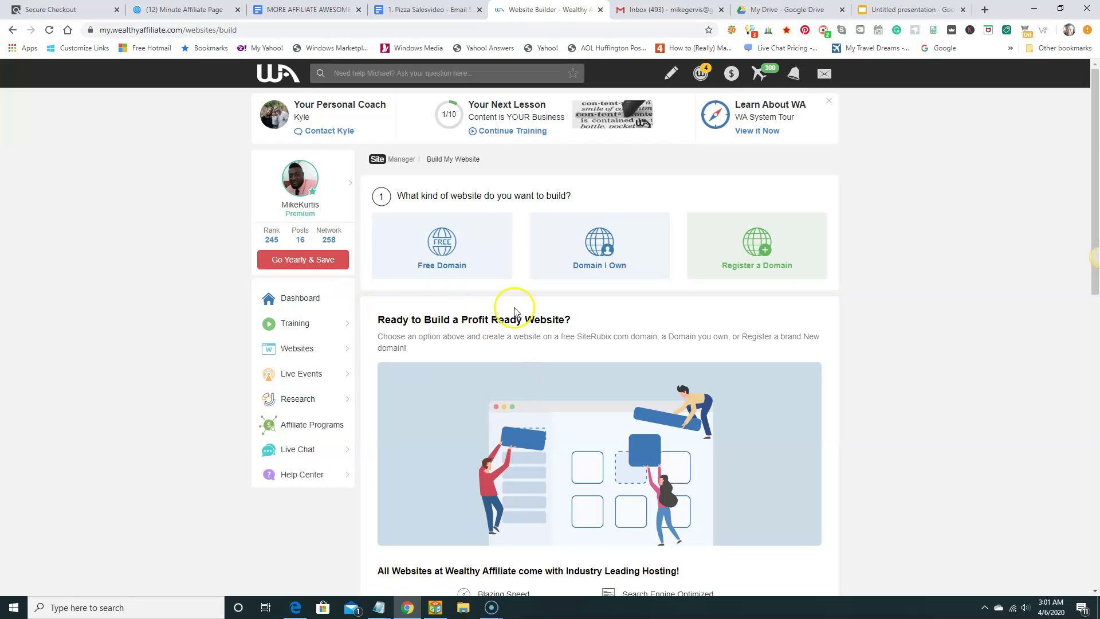
left_click(443, 259)
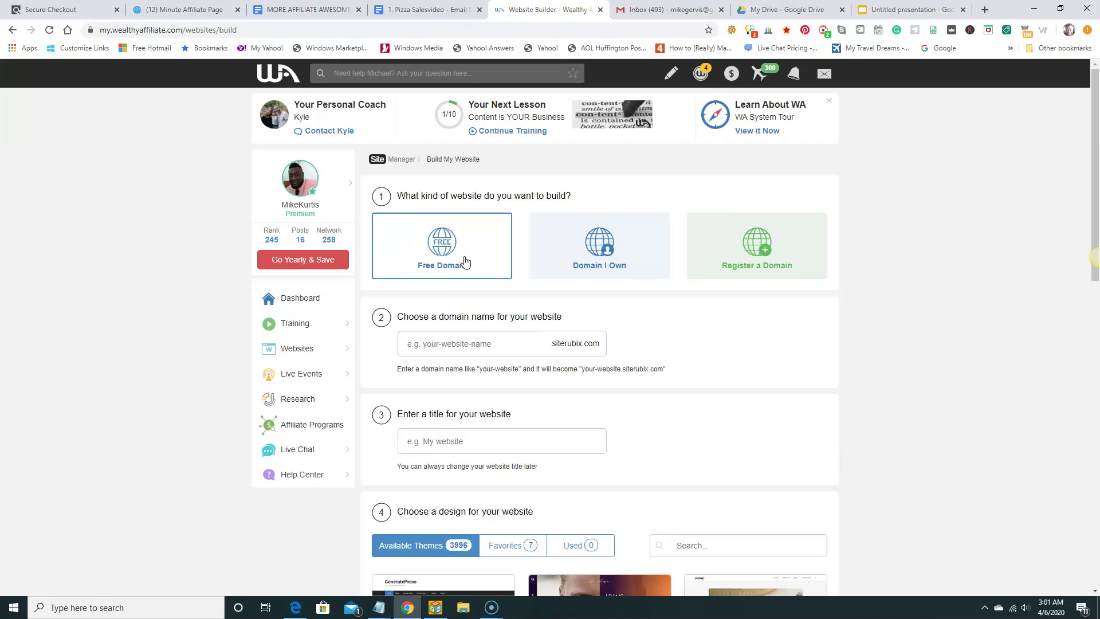
Step: Set the free siterubix.com domain to easywebsitebuilder and confirm it is available
left_click(450, 346)
type("e")
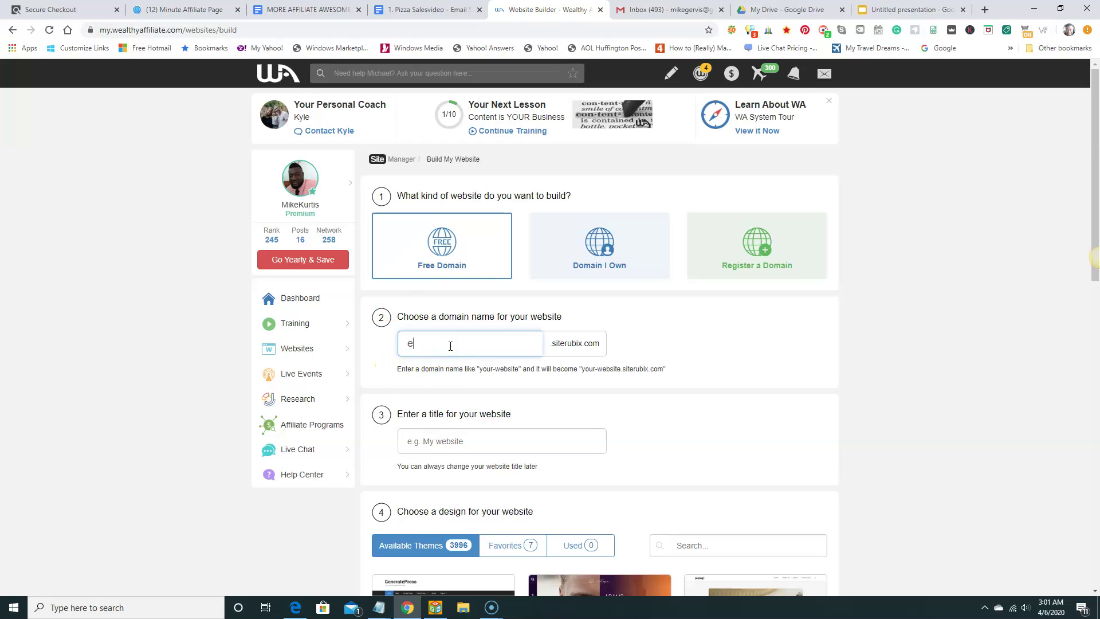
type("asysitebuilder")
left_click(431, 344)
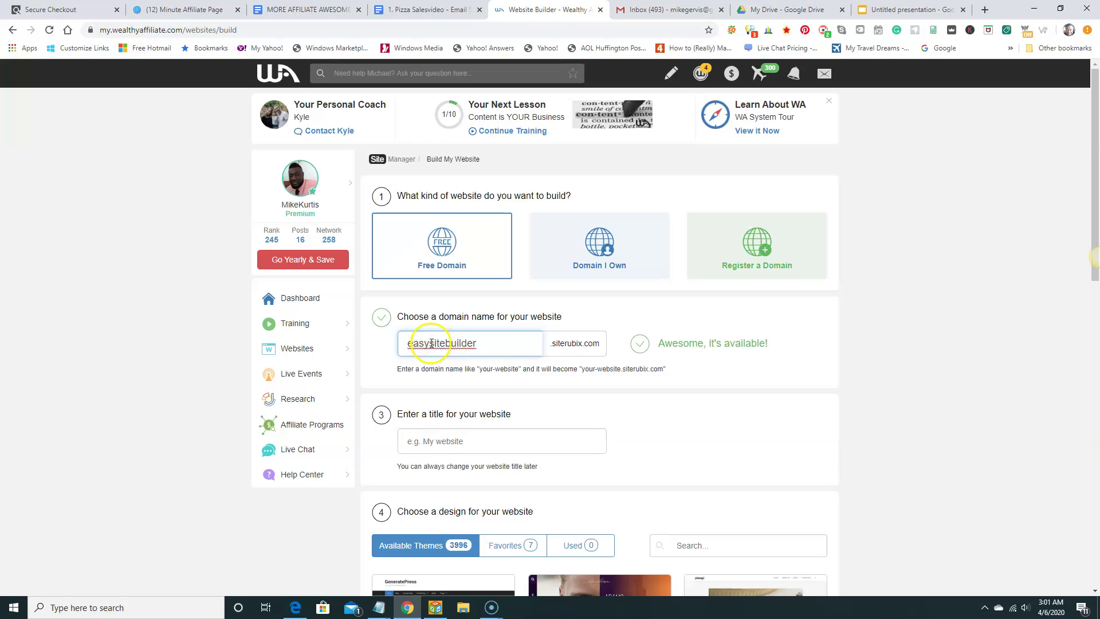
type("web")
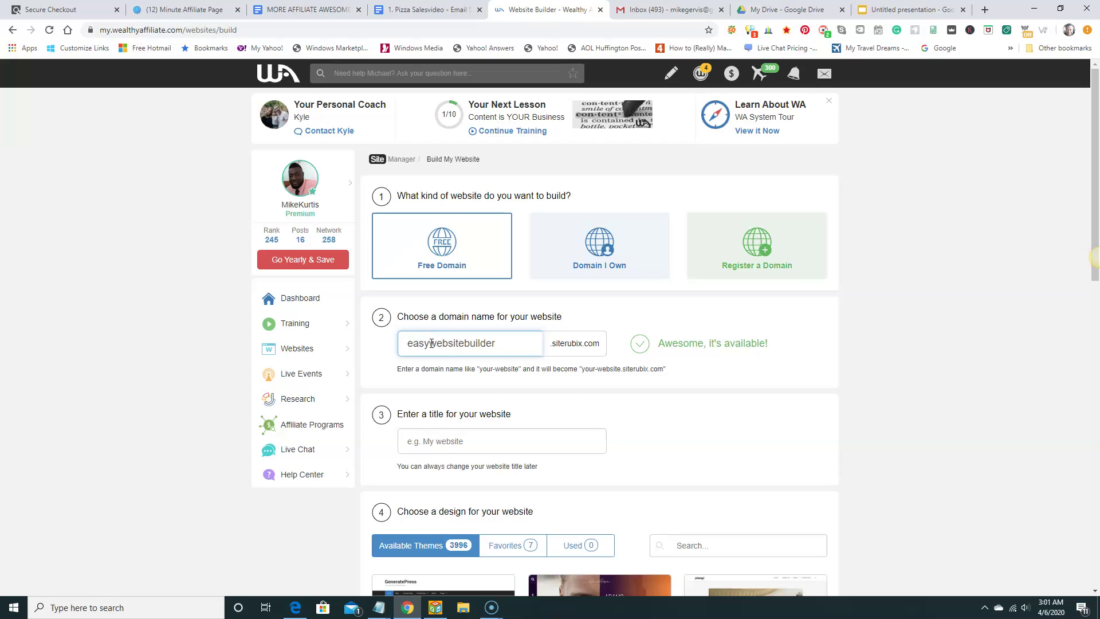
double_click(430, 343)
left_click(567, 394)
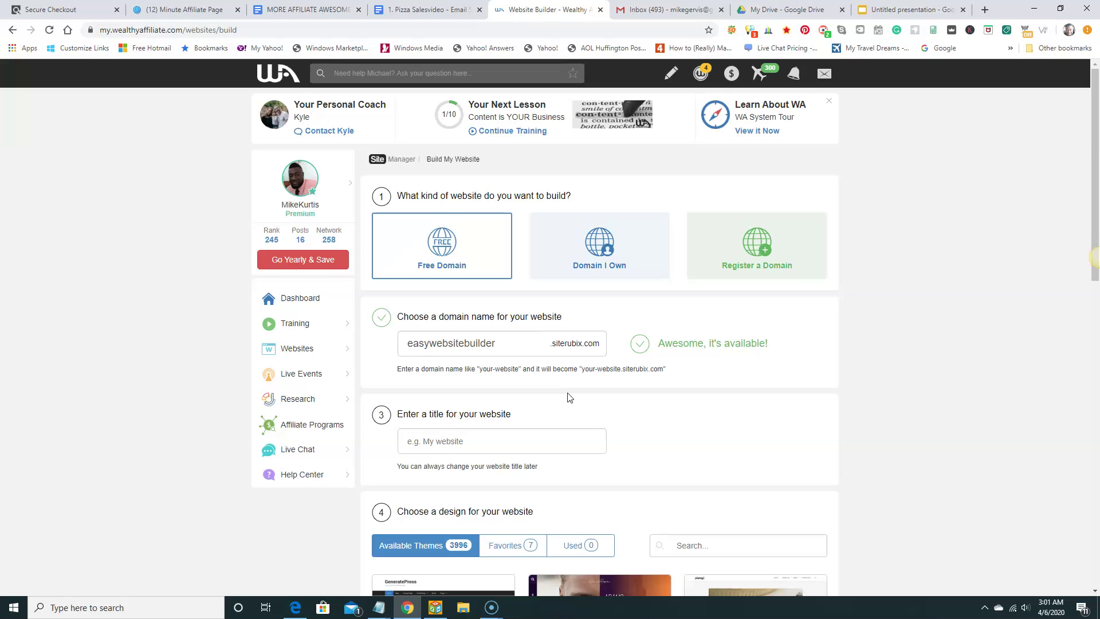
Step: Enter the site title 'Easy Website Builder' and scroll down to the theme designs
scroll(570, 397, "down", 2)
left_click(540, 332)
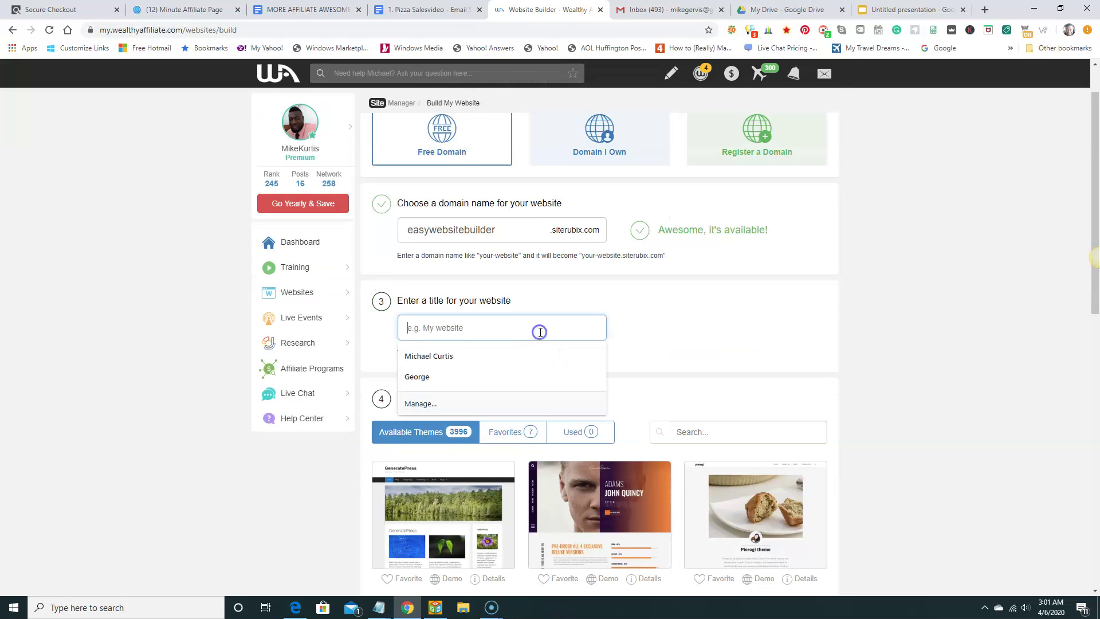
type("Easy Website Builder")
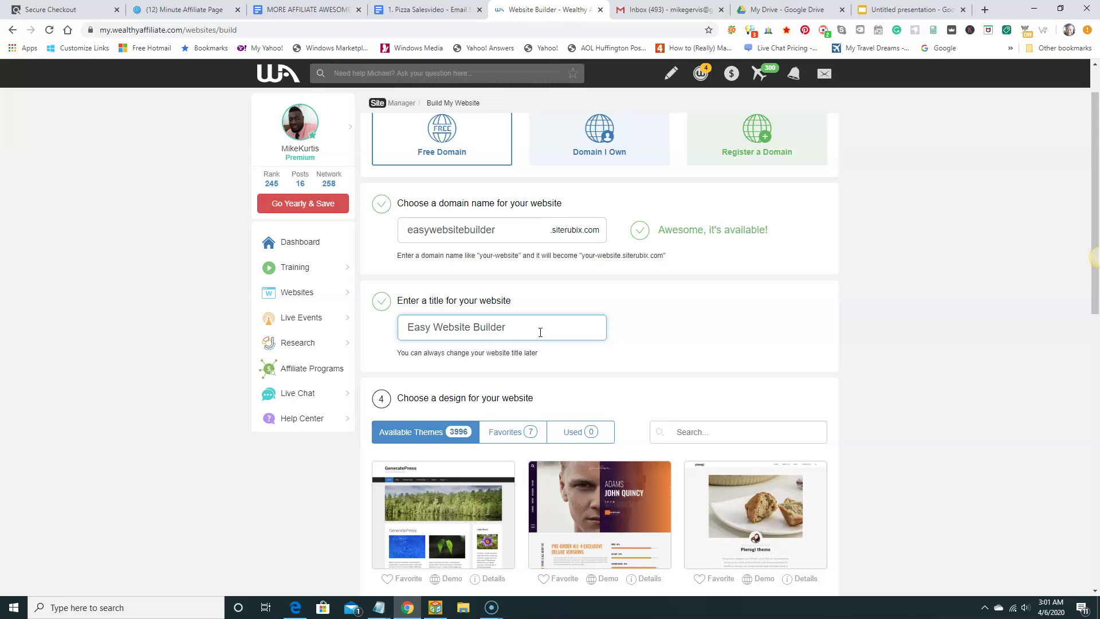
scroll(576, 314, "down", 1)
scroll(578, 286, "down", 1)
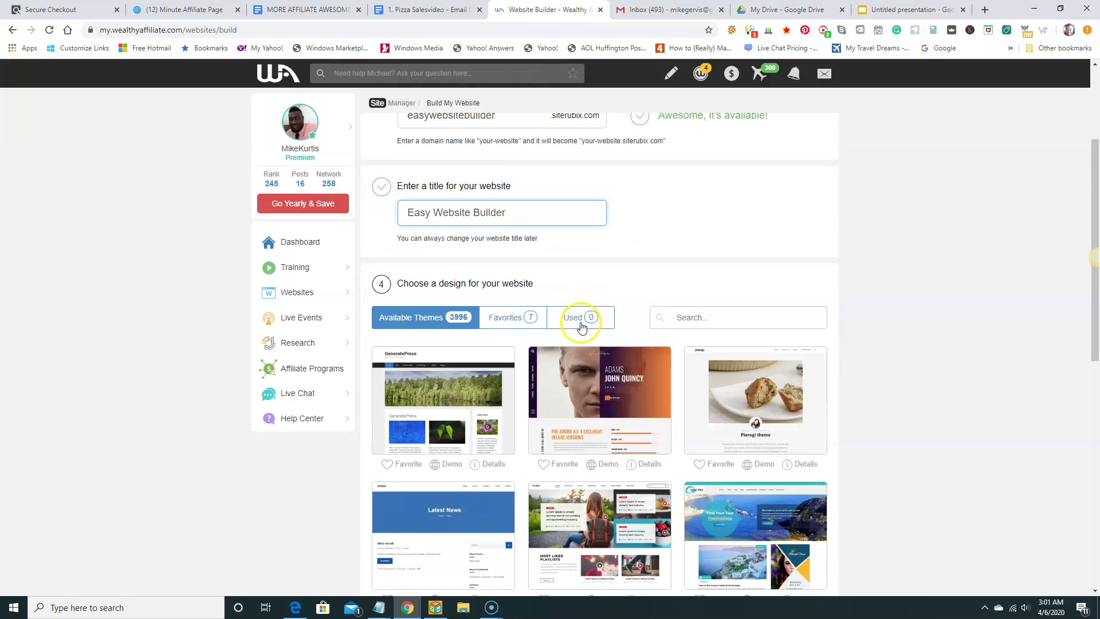
scroll(492, 421, "down", 2)
scroll(607, 411, "down", 2)
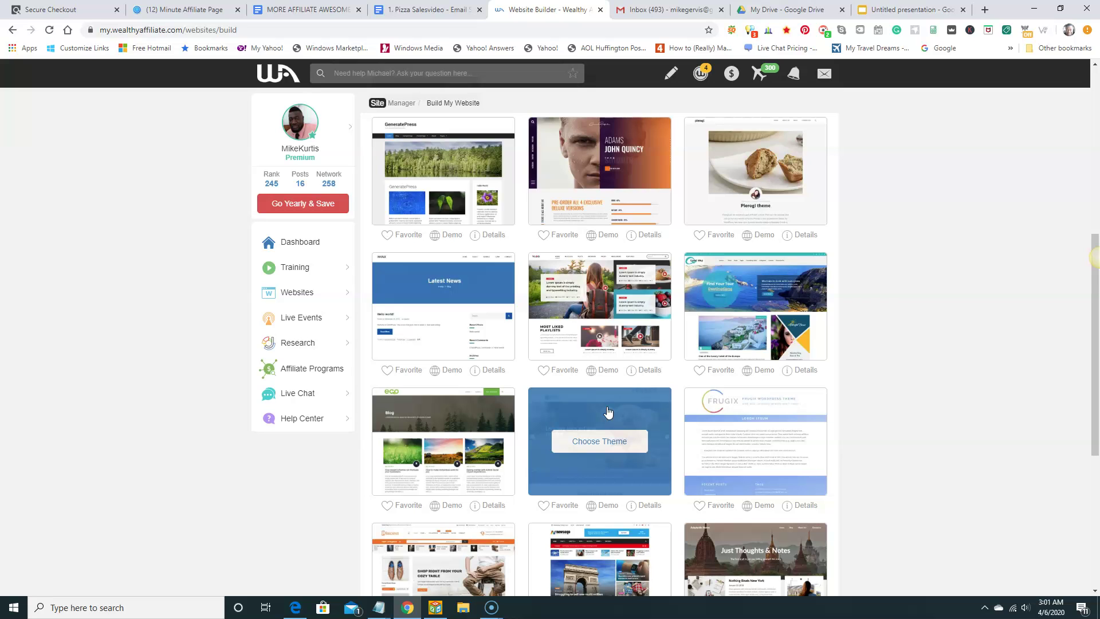
Step: Choose the invax (Latest News) theme and build easywebsitebuilder.siterubix.com
mouse_move(407, 358)
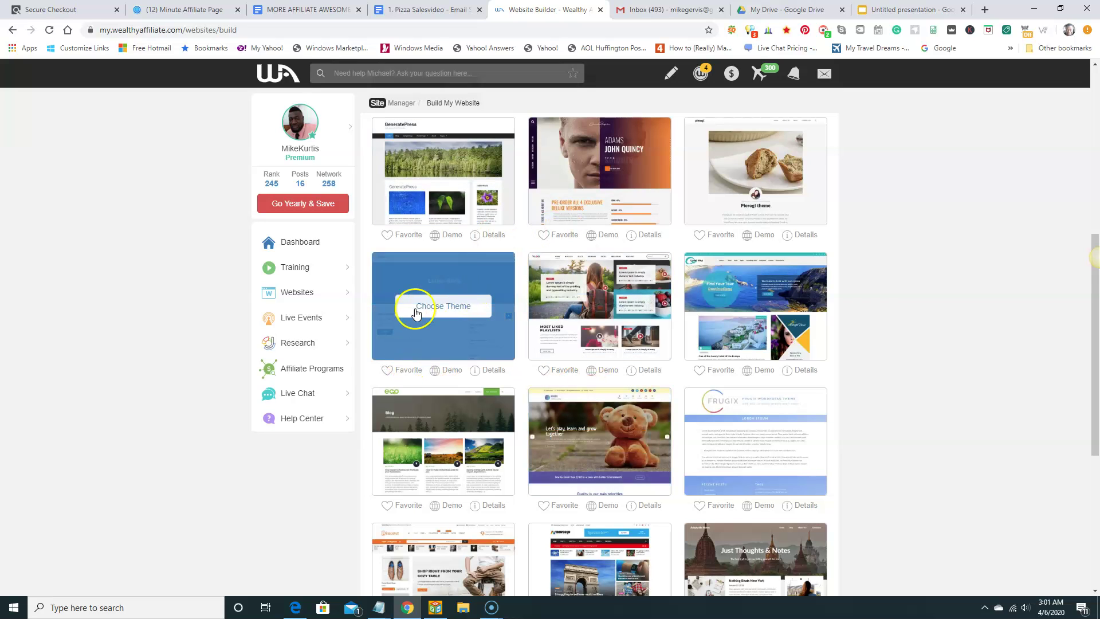
left_click(460, 322)
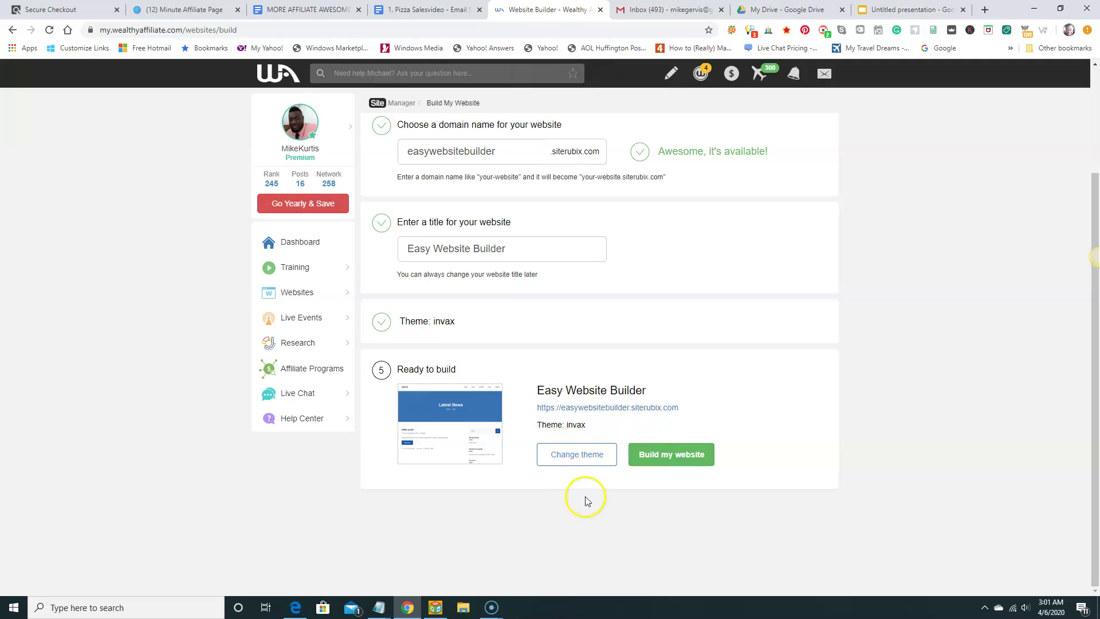
scroll(523, 356, "up", 2)
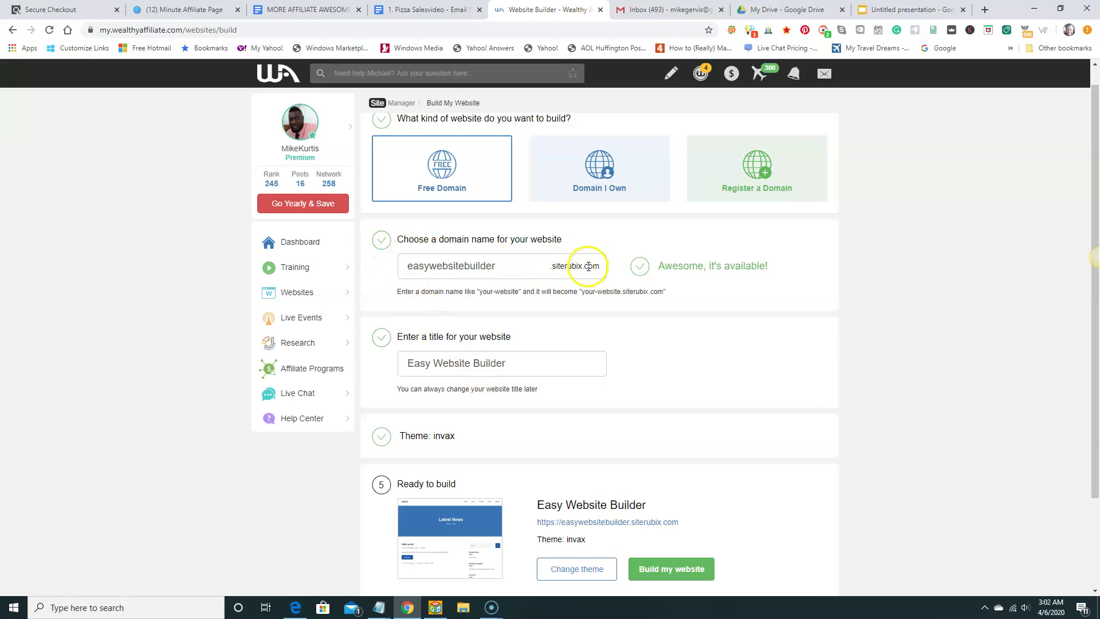
scroll(710, 327, "down", 2)
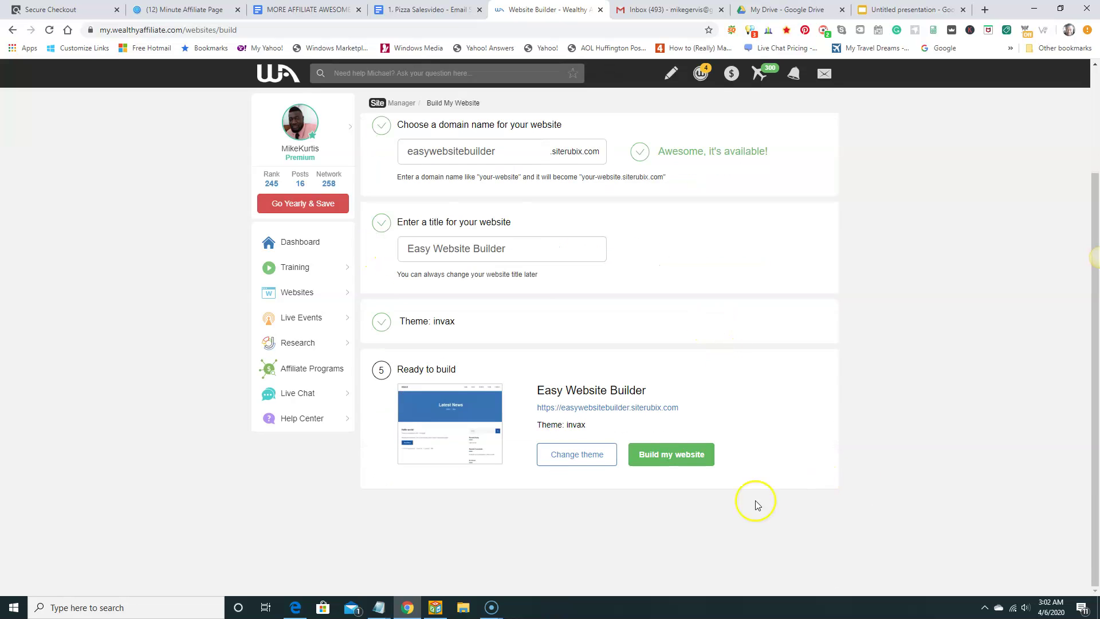
left_click(669, 458)
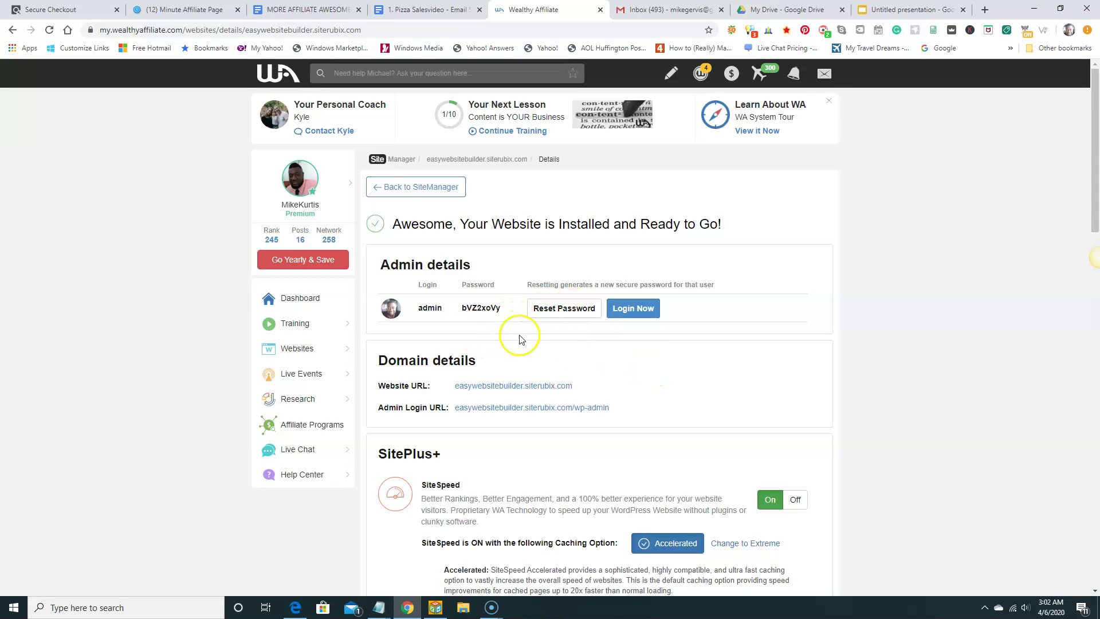
Step: Scroll through the new site's details and plugin list, then back up to the admin login details
scroll(601, 344, "down", 6)
scroll(609, 354, "up", 6)
scroll(609, 354, "down", 8)
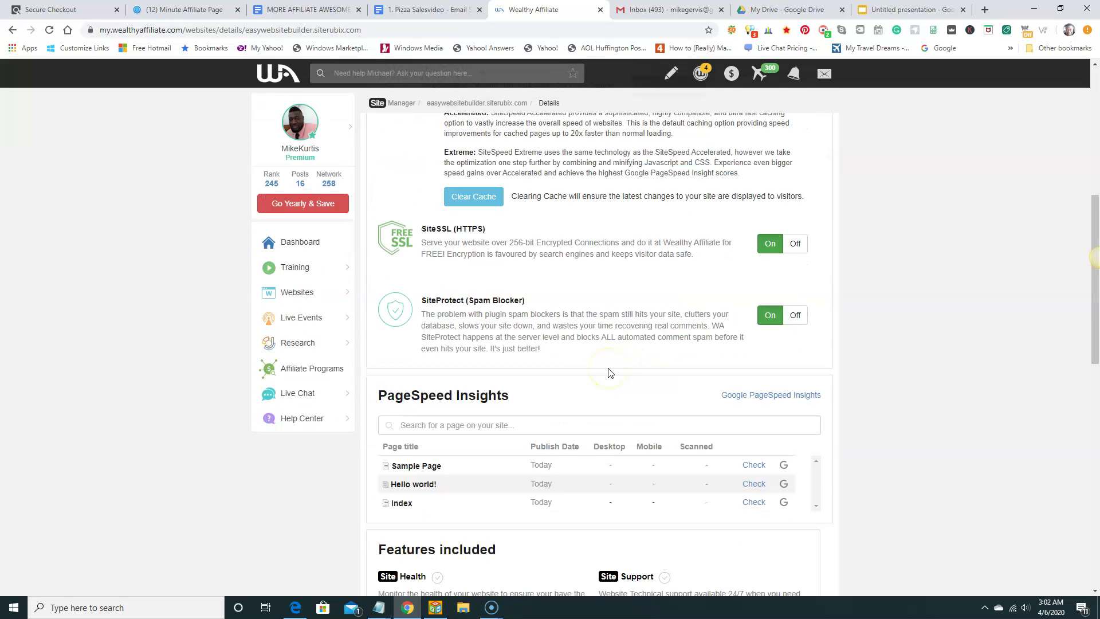
scroll(609, 373, "up", 5)
scroll(502, 357, "down", 1)
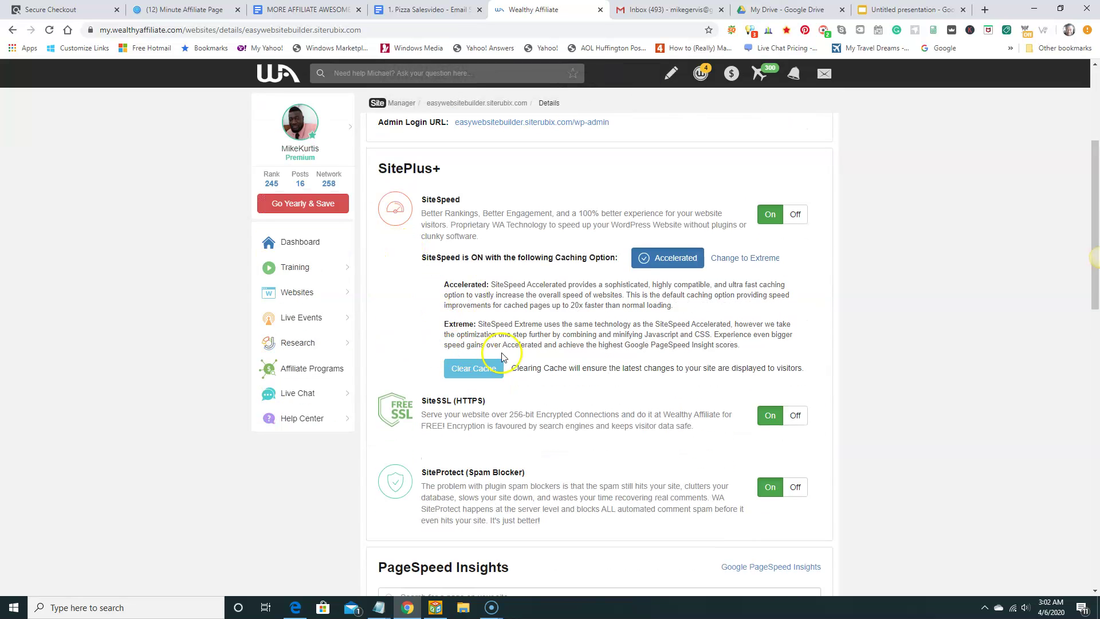
scroll(502, 356, "down", 2)
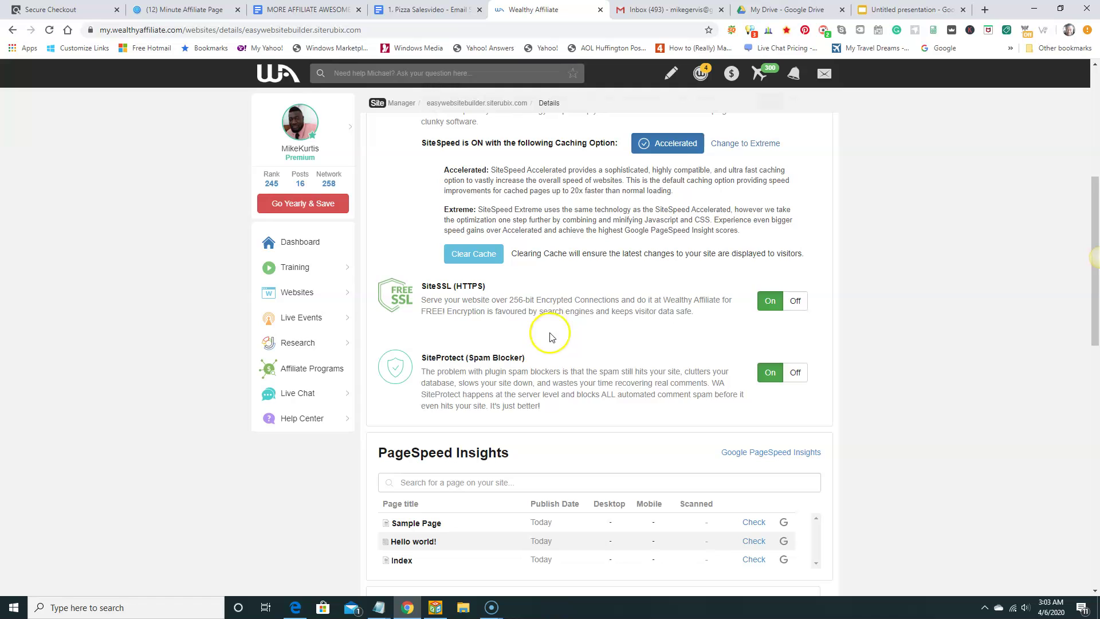
scroll(545, 336, "down", 1)
scroll(546, 339, "down", 3)
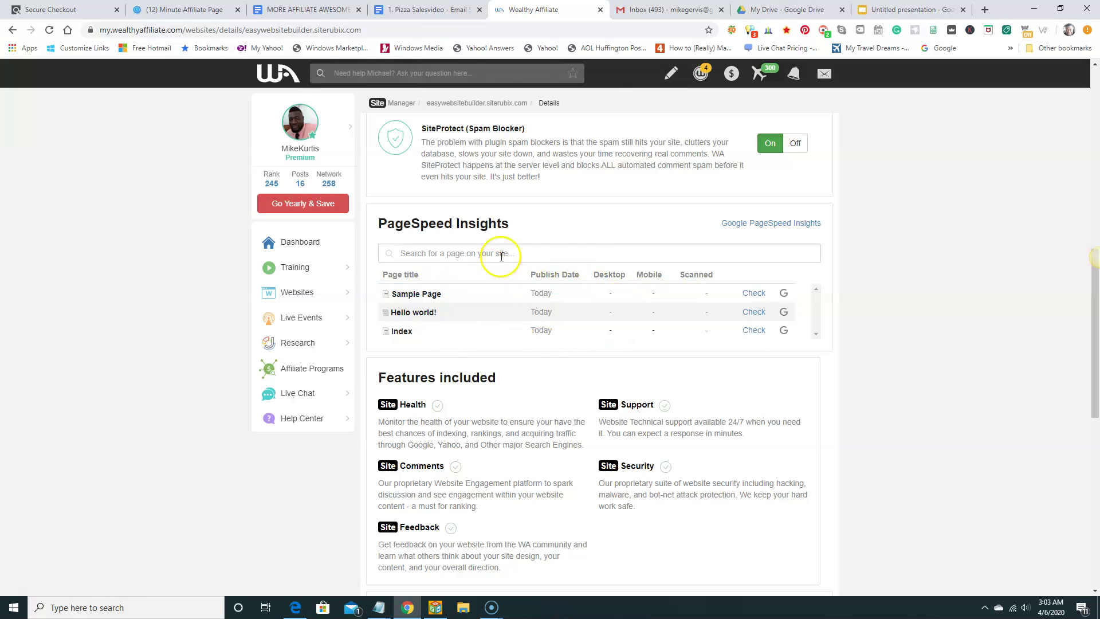
scroll(558, 326, "down", 2)
scroll(564, 343, "down", 3)
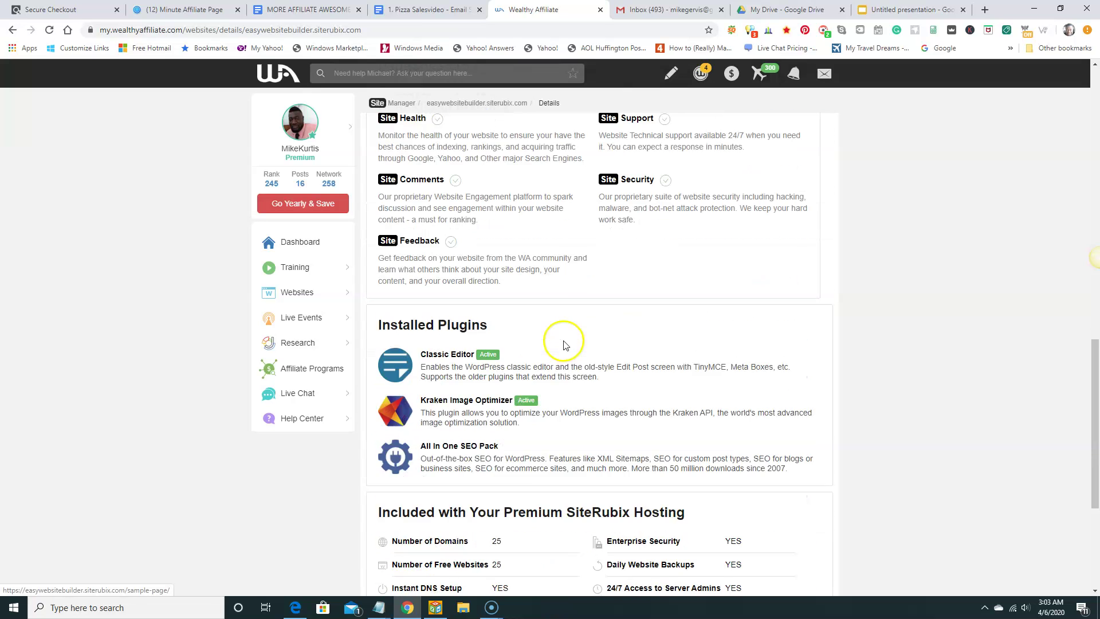
scroll(561, 344, "up", 13)
scroll(571, 347, "up", 2)
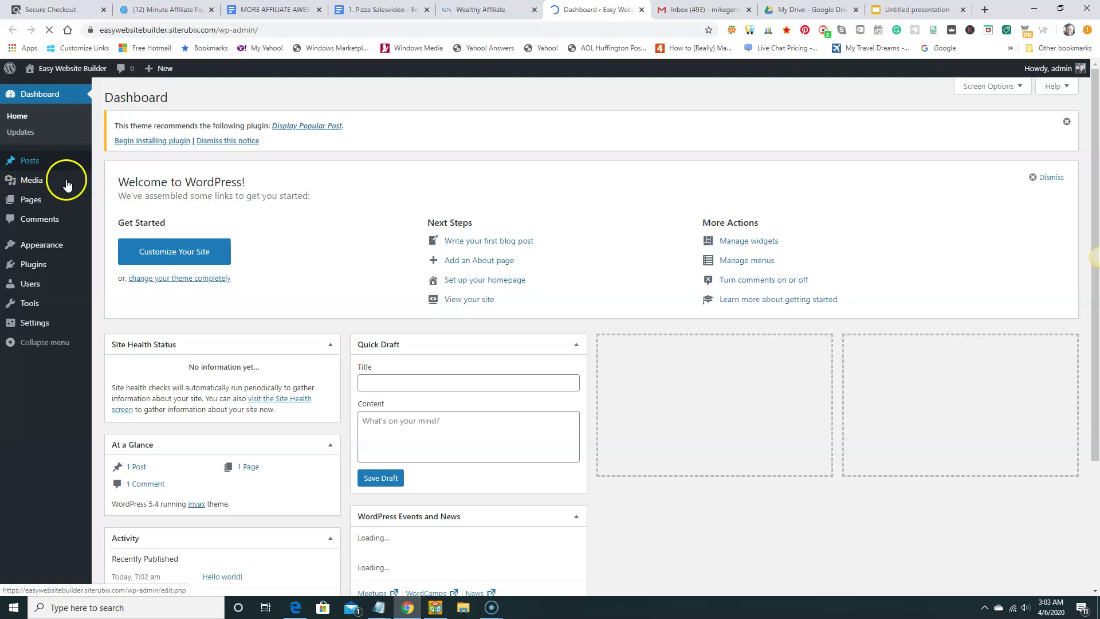
Step: Open All Posts from the WordPress Posts menu to see the 'Hello world!' post
mouse_move(106, 219)
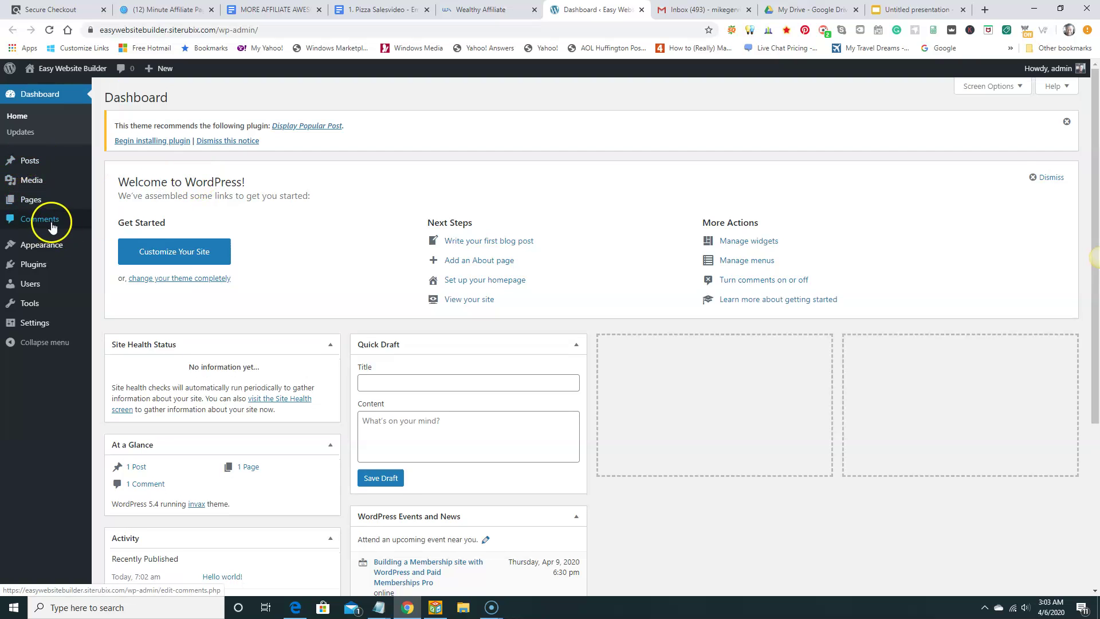
mouse_move(59, 259)
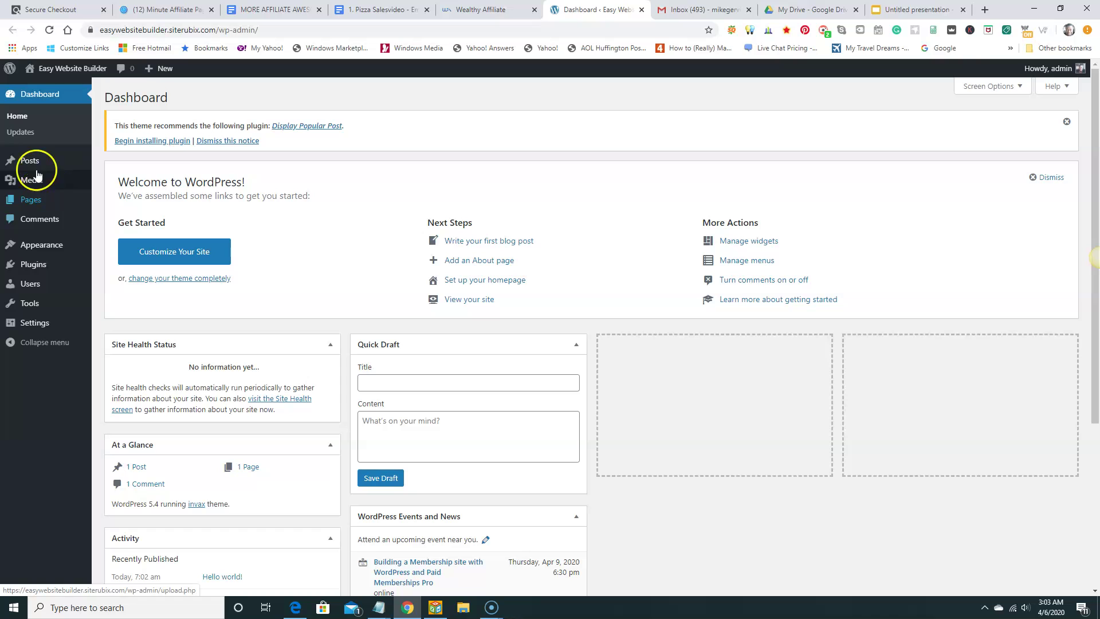
mouse_move(35, 166)
left_click(118, 164)
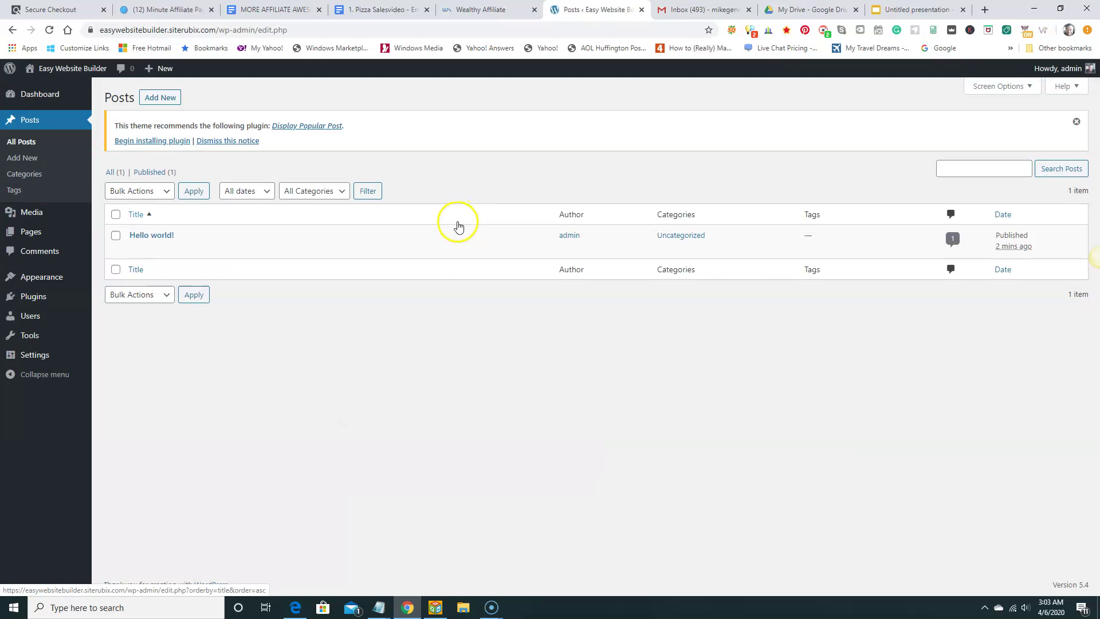
Step: Replace the Hello world! post body with 'Hello, this my first post.' and update it
left_click(135, 249)
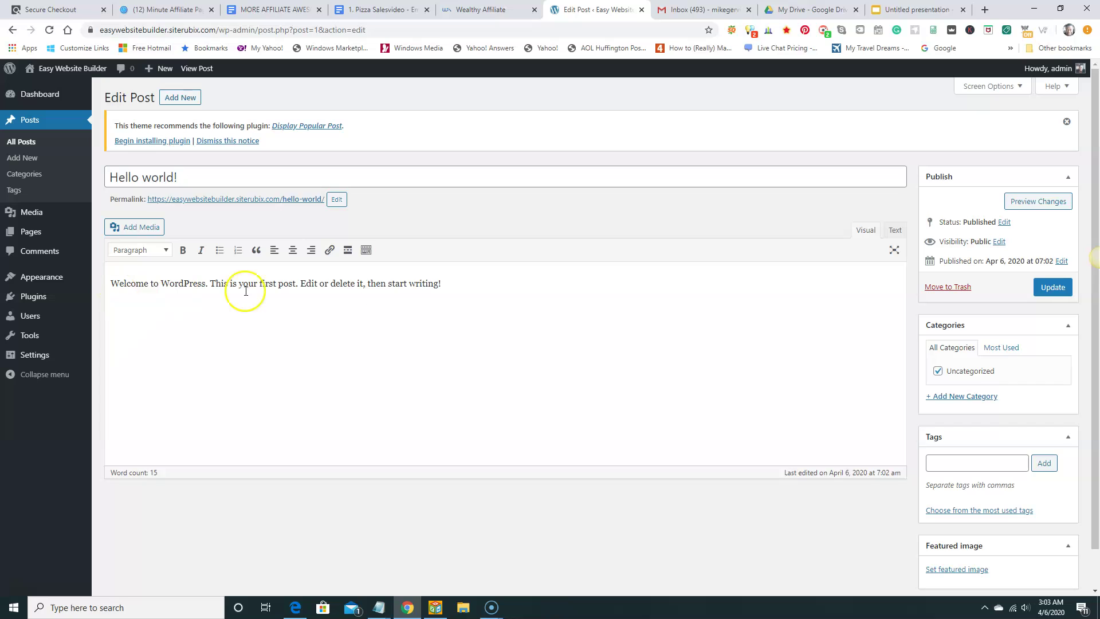
left_click_drag(442, 284, 122, 283)
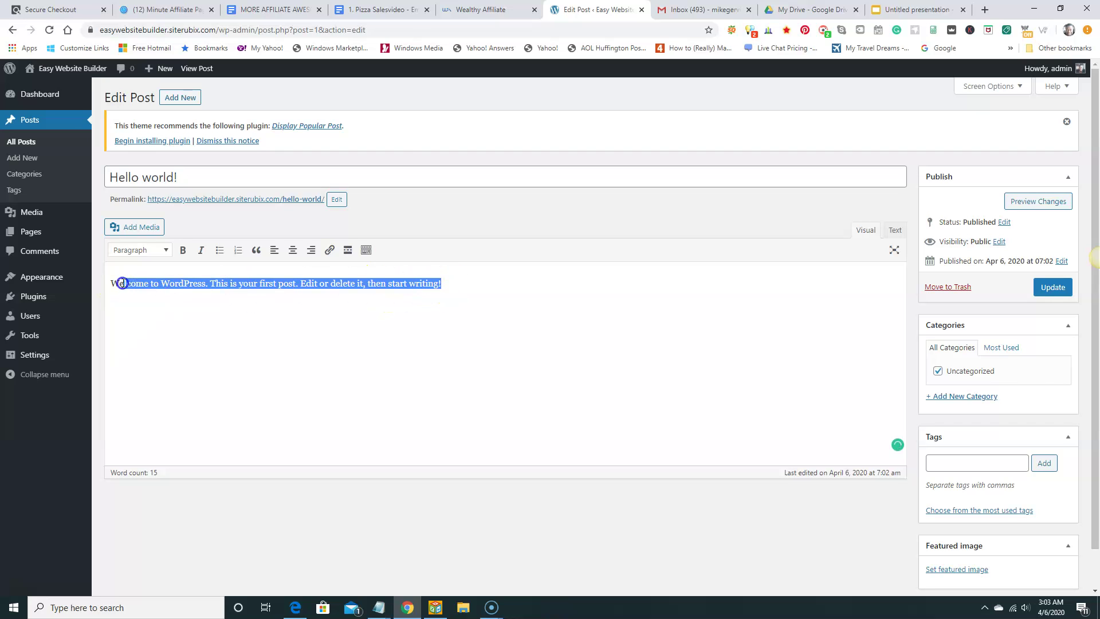
key("BackSpace")
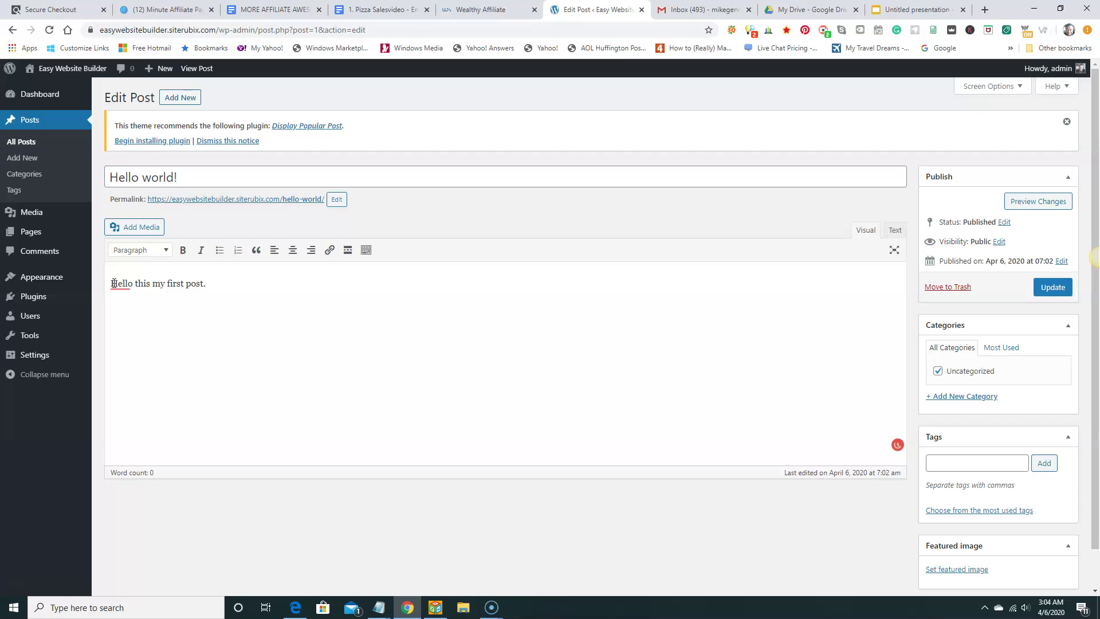
left_click(113, 283)
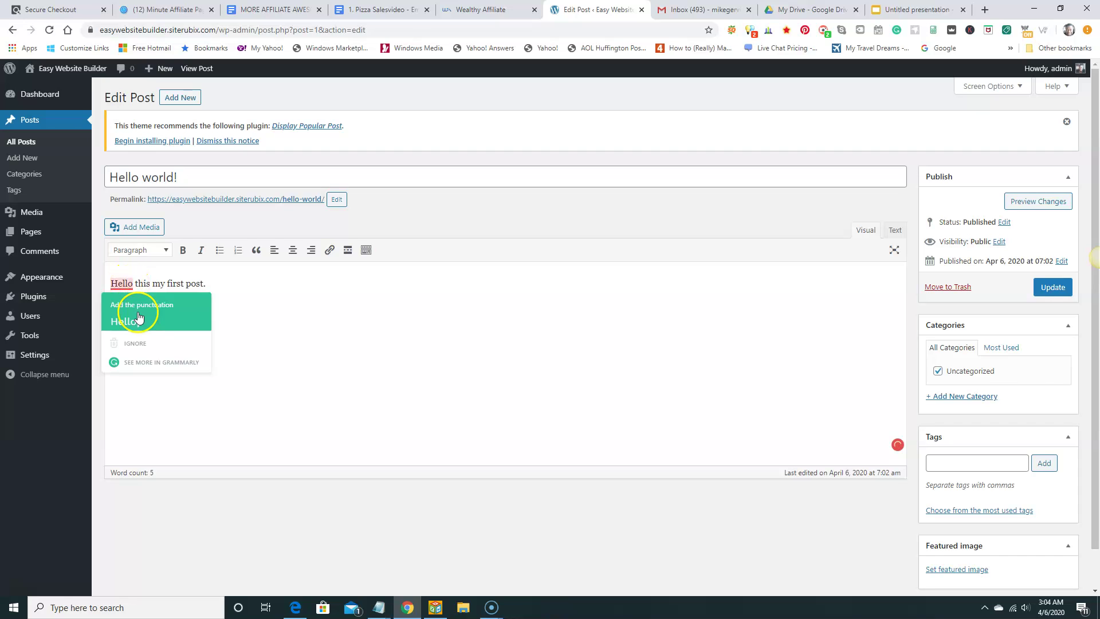
left_click(139, 311)
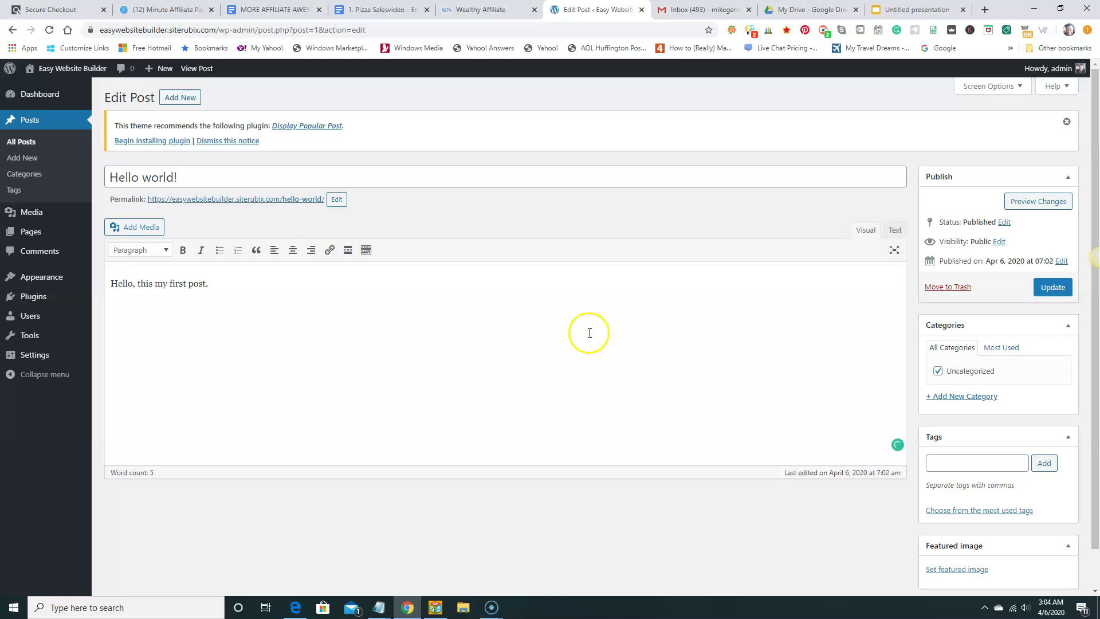
left_click(1053, 290)
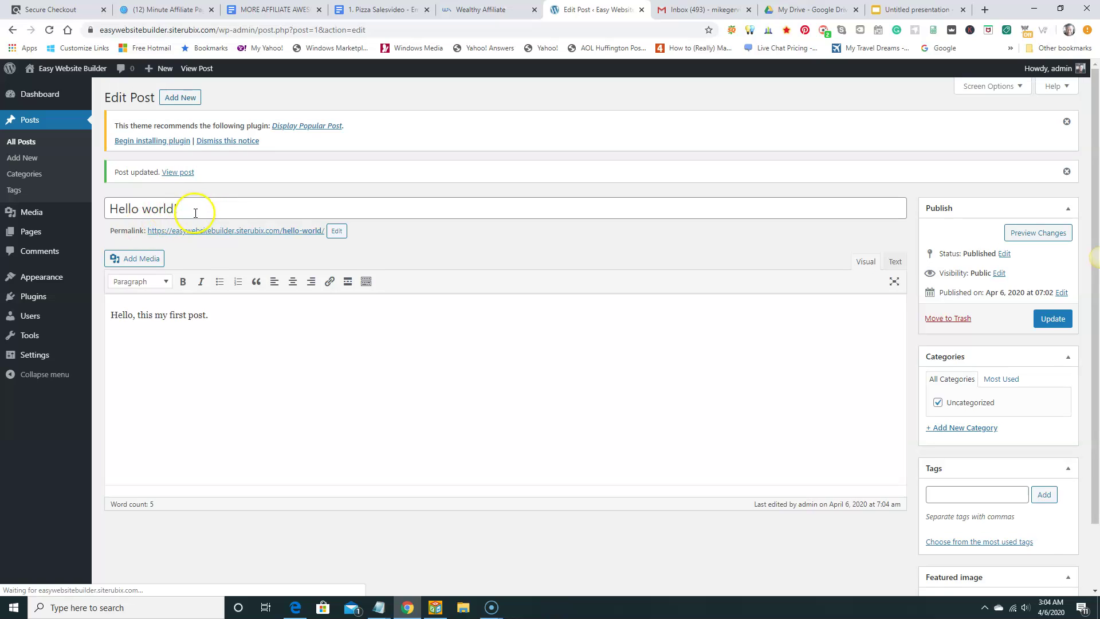
Step: Retitle the post 'Hello world' without the exclamation mark and update it again
left_click_drag(183, 207, 114, 209)
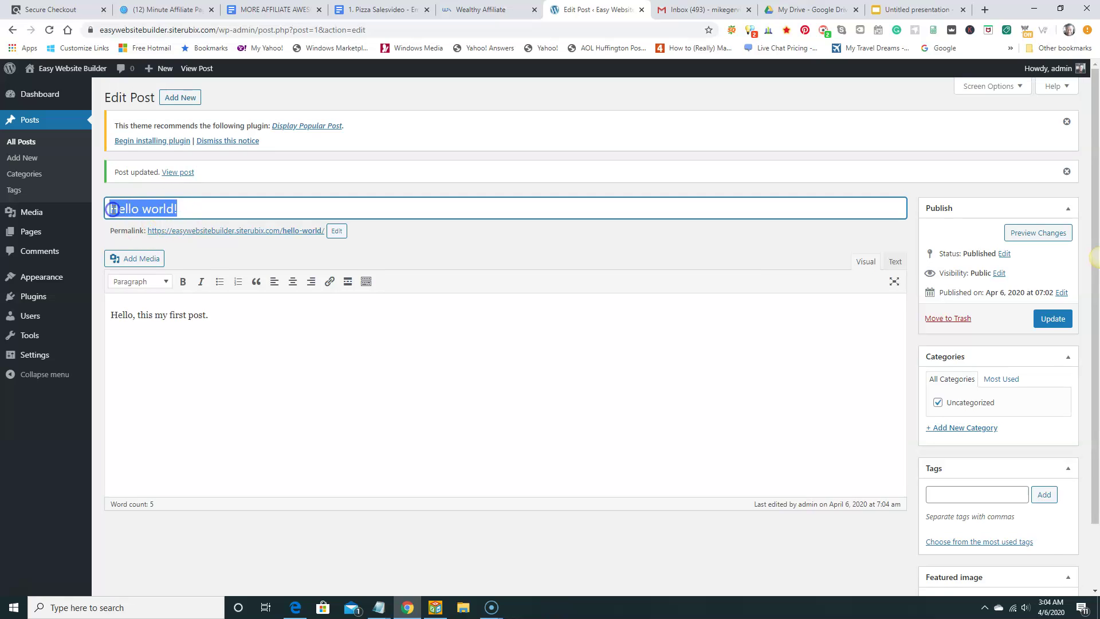
type("Hell")
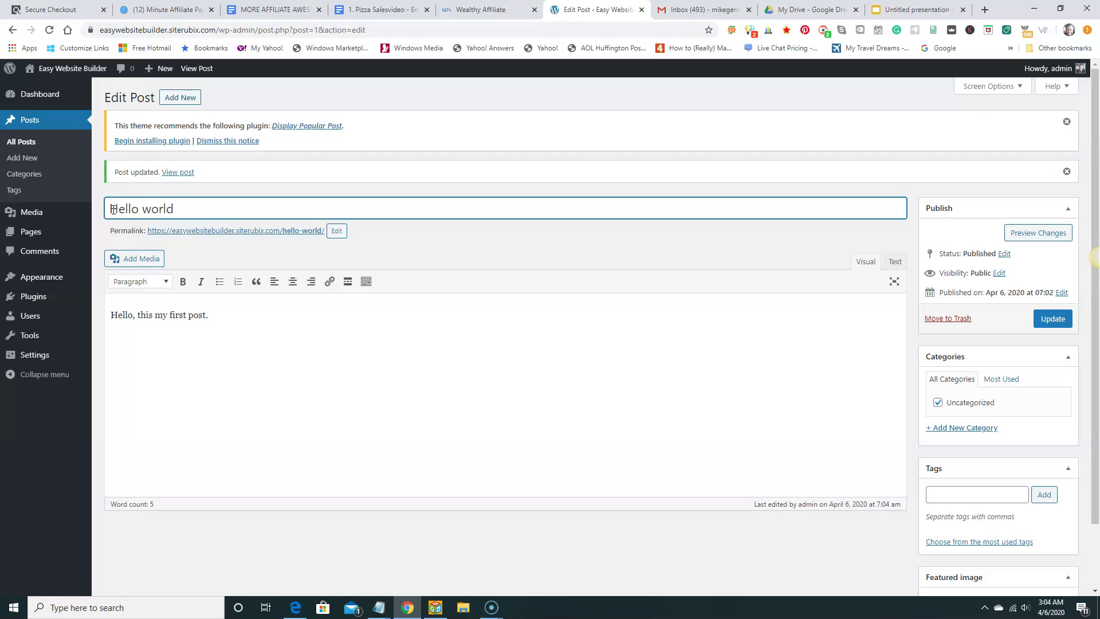
left_click(1046, 319)
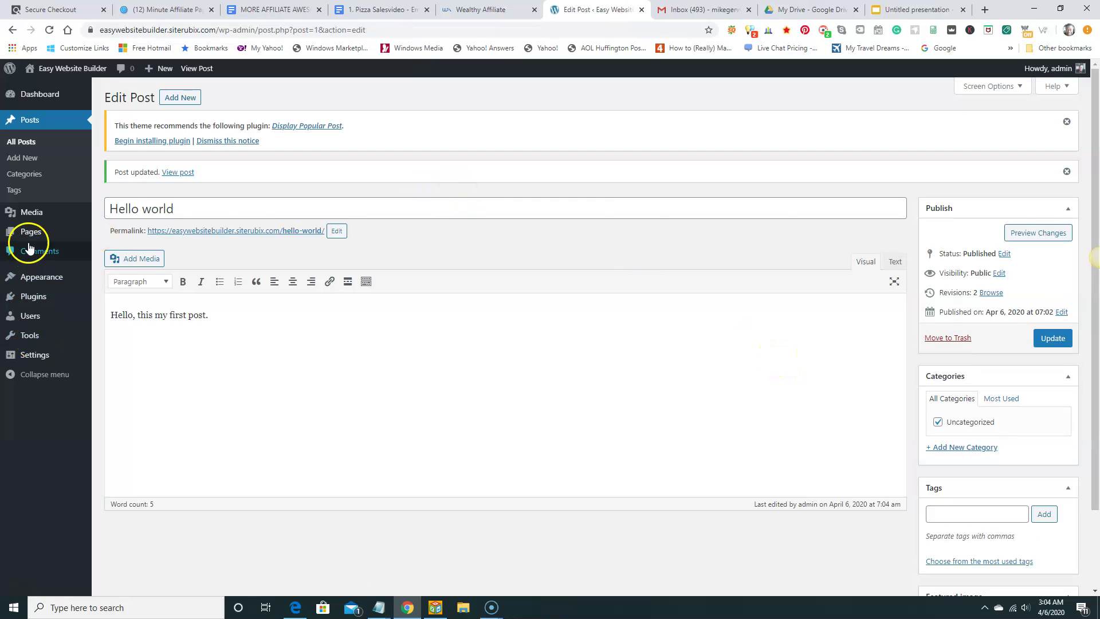
Step: Preview the draft Privacy Policy page from the Pages list, then return to the list
left_click(35, 240)
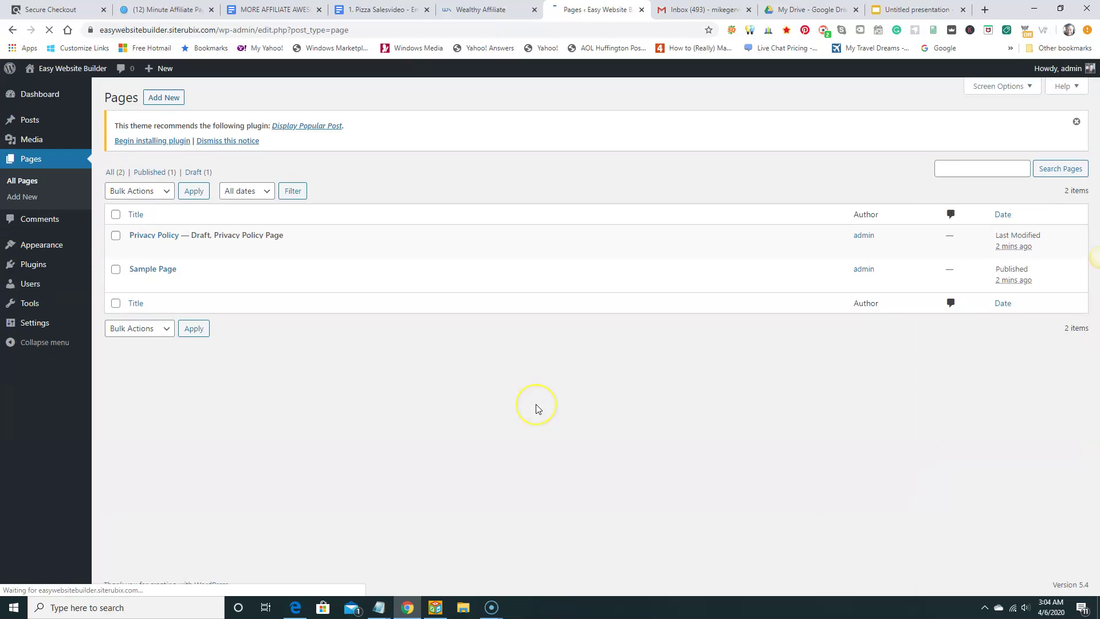
mouse_move(216, 246)
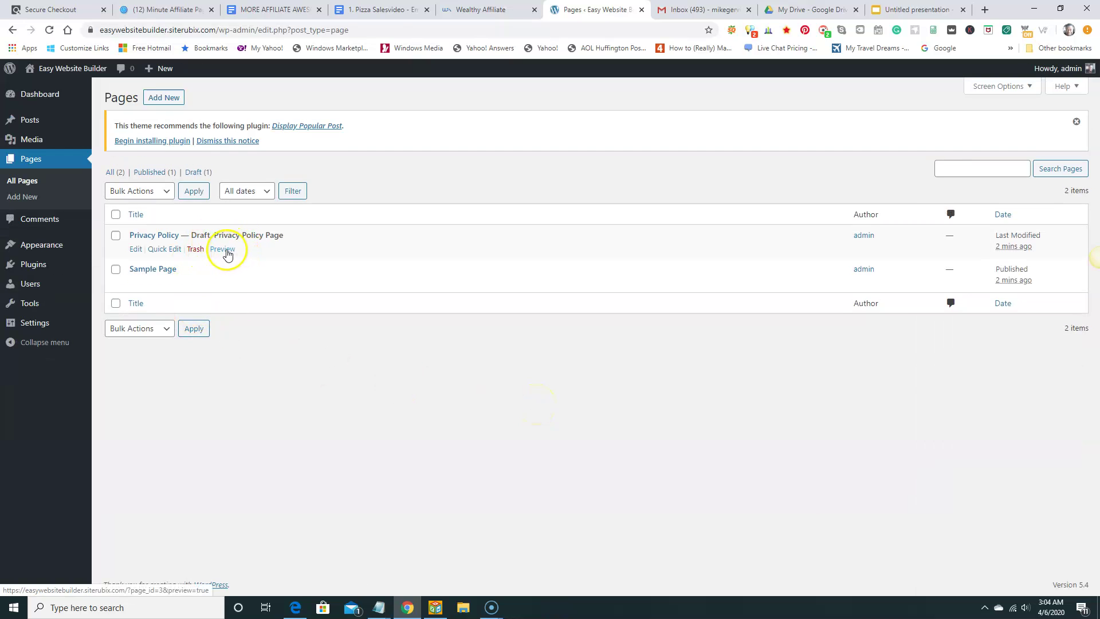
left_click(224, 251)
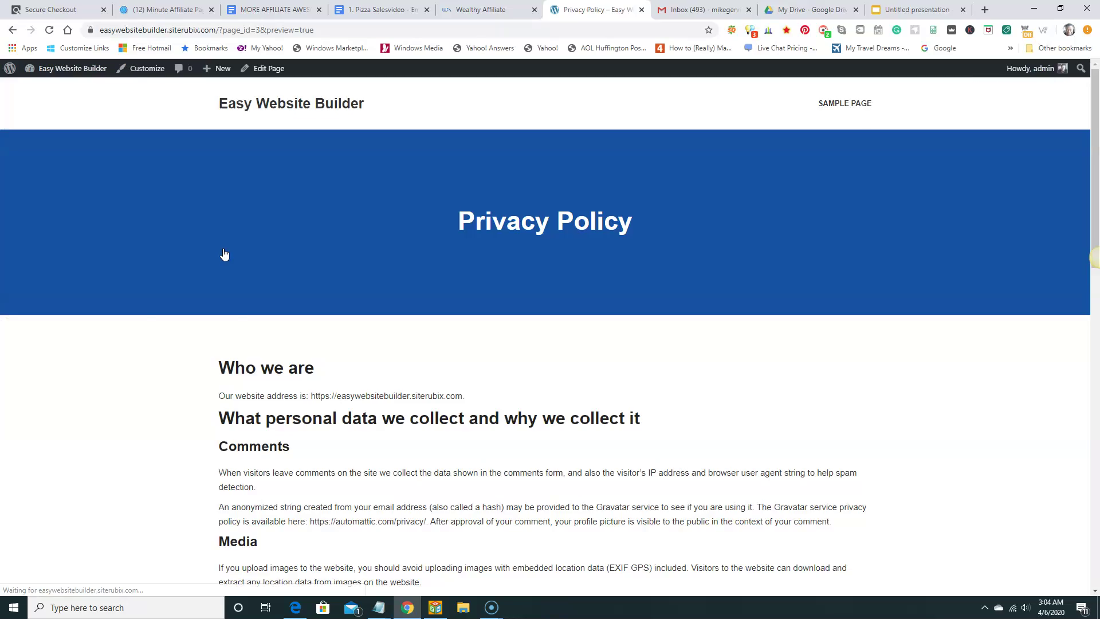
scroll(256, 358, "down", 15)
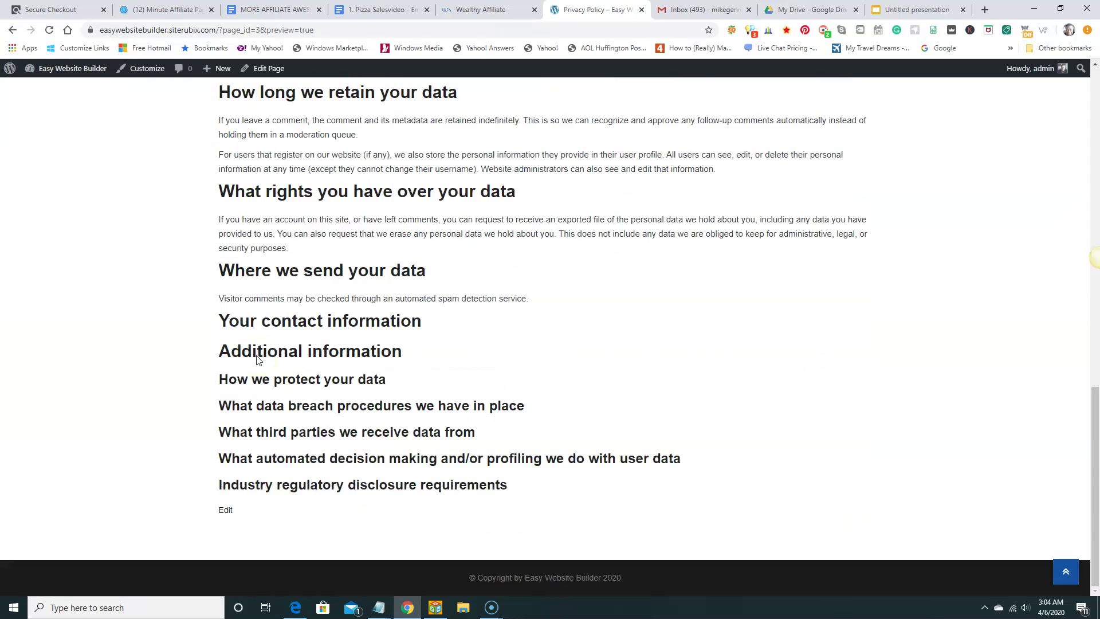
scroll(256, 356, "up", 15)
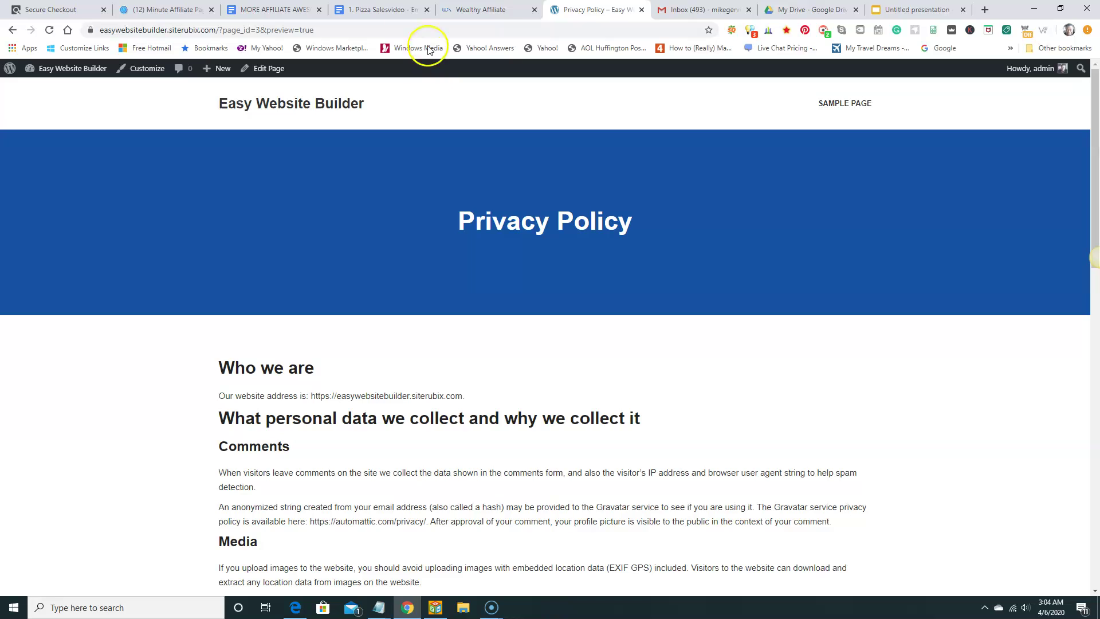
left_click(13, 29)
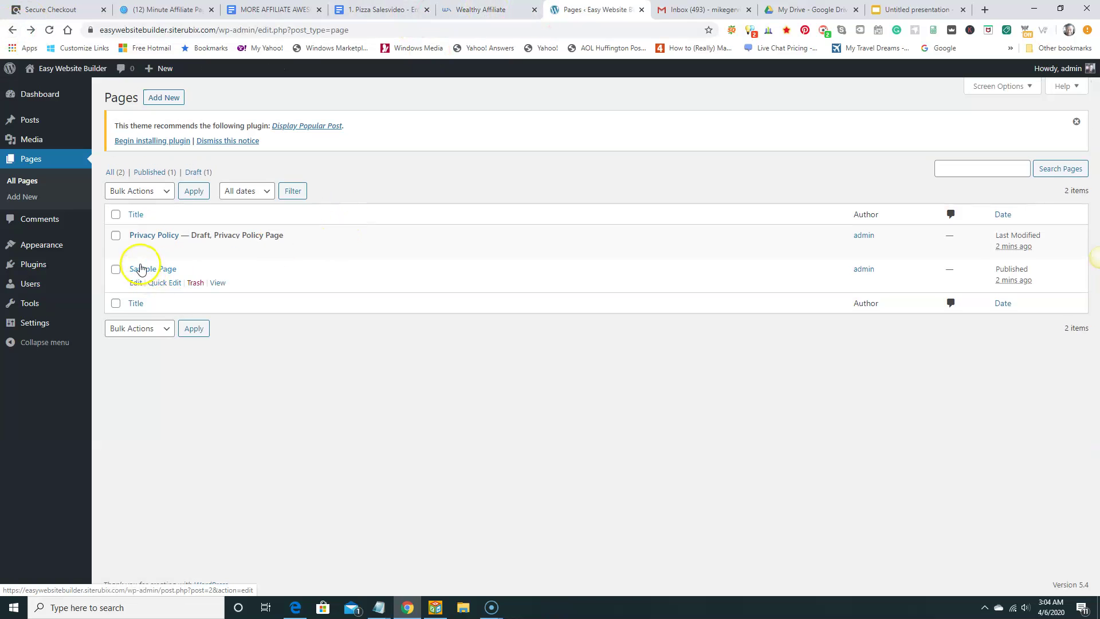
Step: Trash the Privacy Policy and Sample Page pages
mouse_move(172, 241)
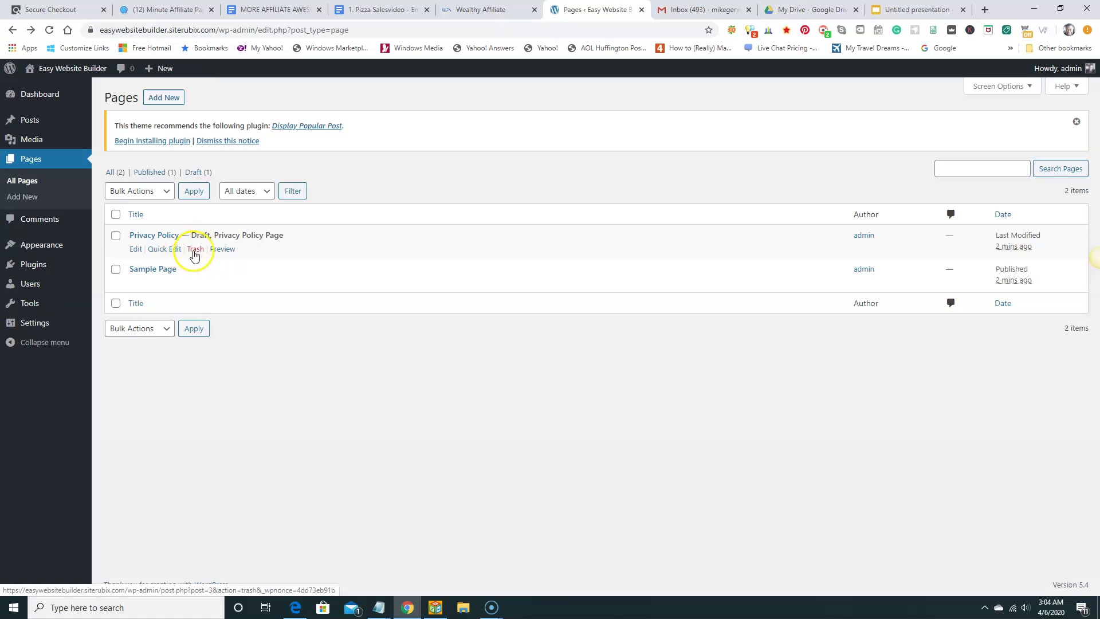
left_click(195, 251)
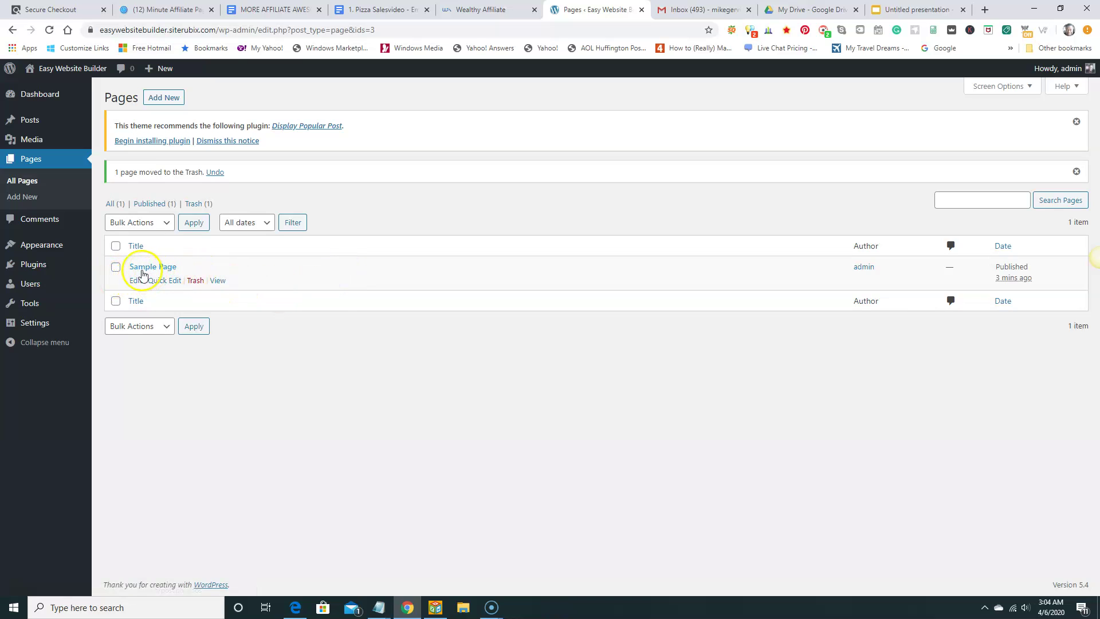
left_click(194, 280)
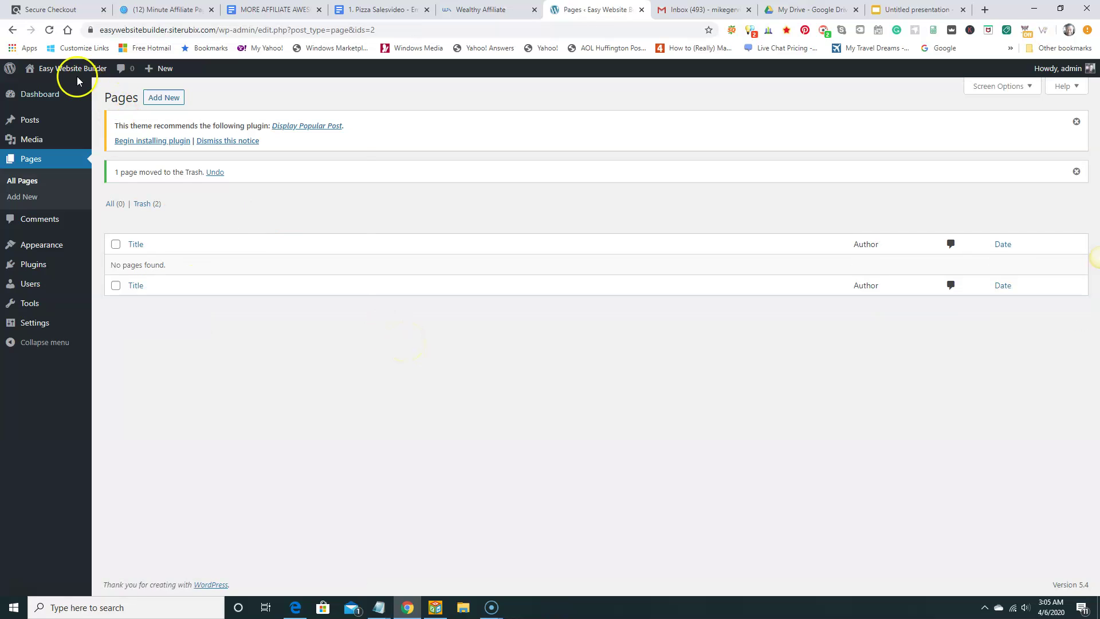
Step: View the live blog to check the updated post
mouse_move(66, 68)
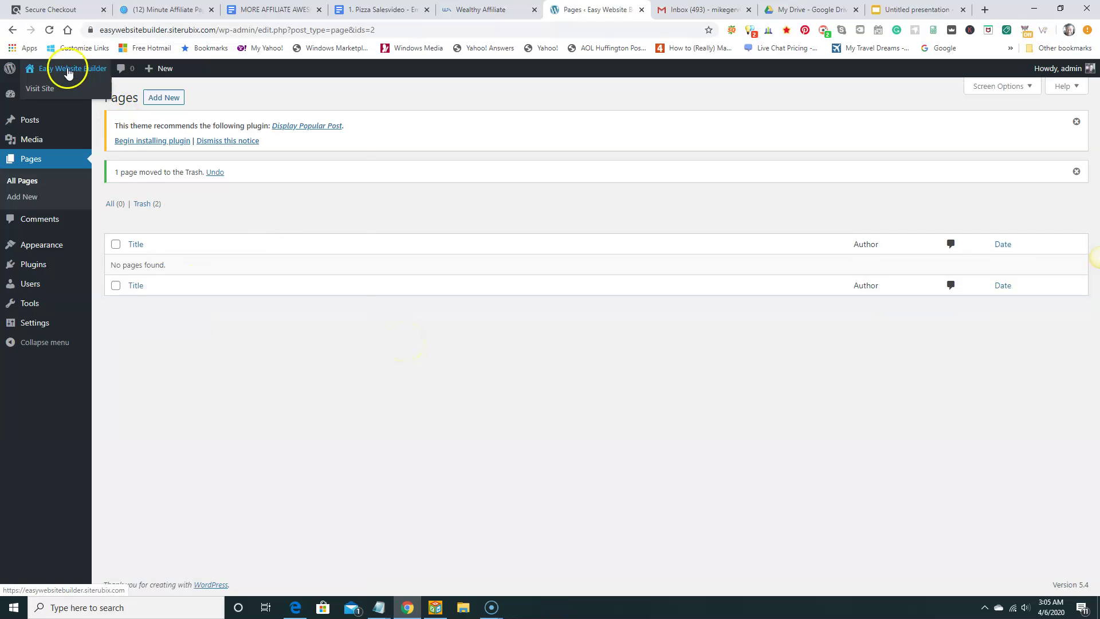
left_click(40, 89)
scroll(545, 351, "down", 3)
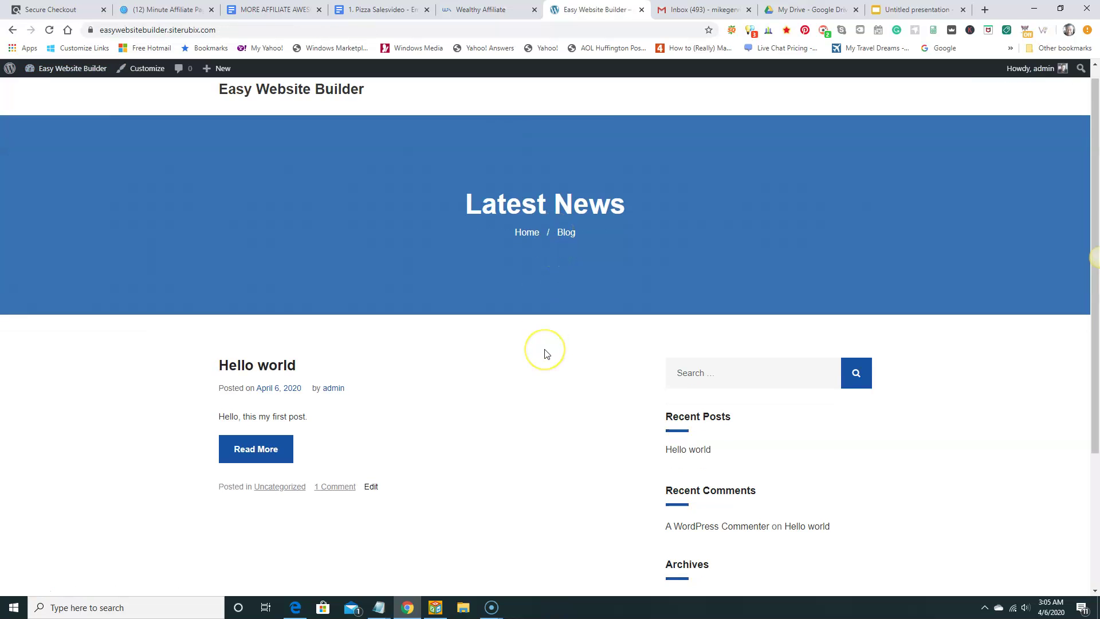
scroll(545, 354, "up", 3)
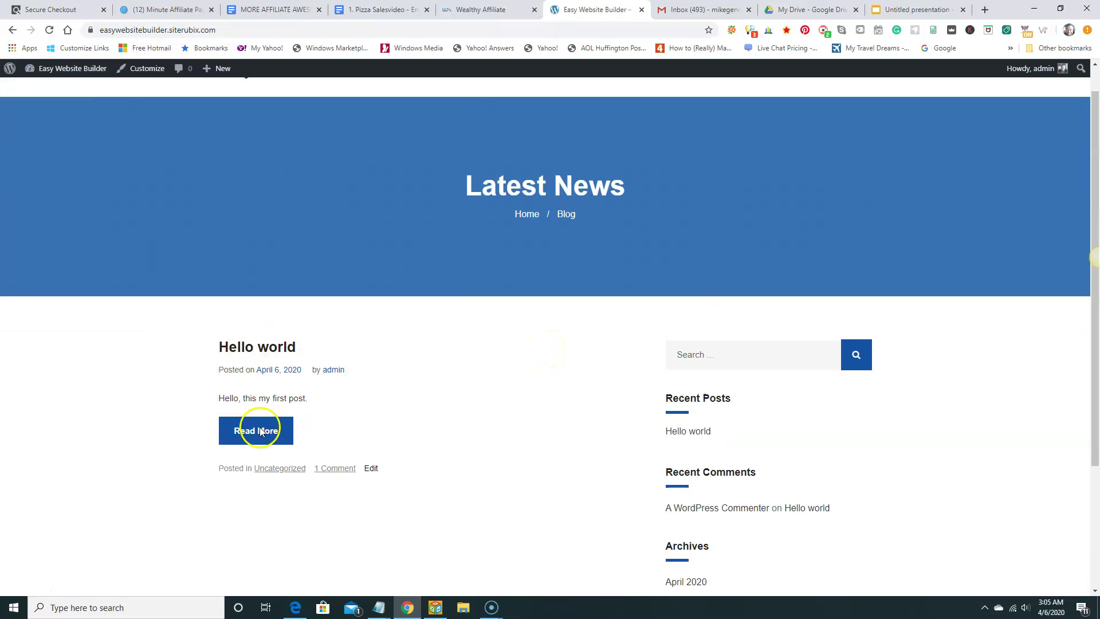
scroll(608, 344, "up", 1)
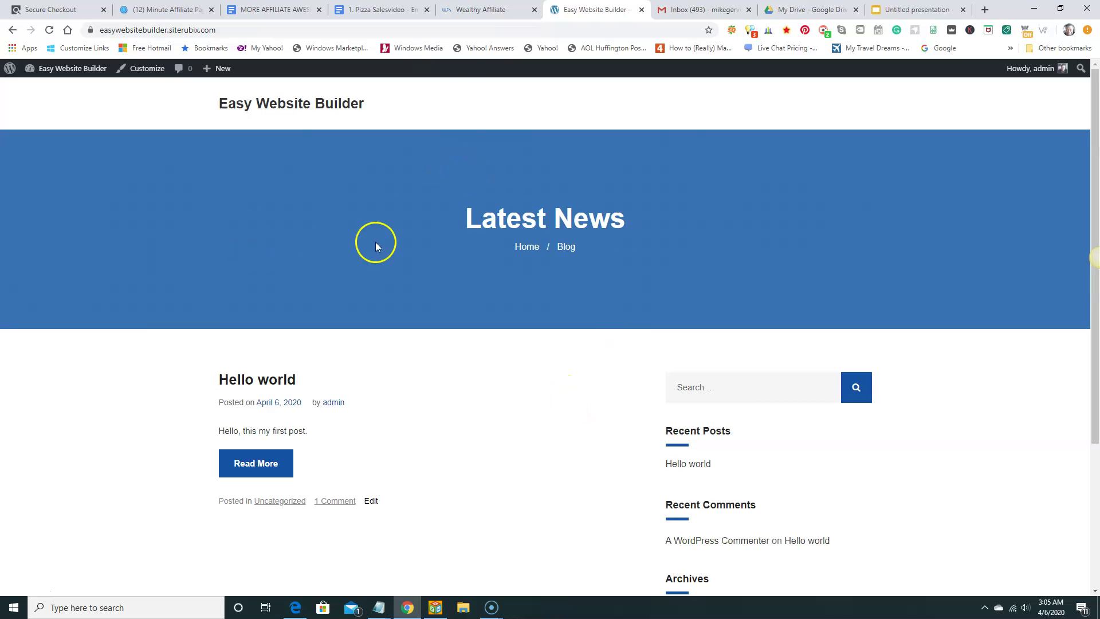
Step: Go back to the admin and bring up Appearance > Themes
left_click(12, 31)
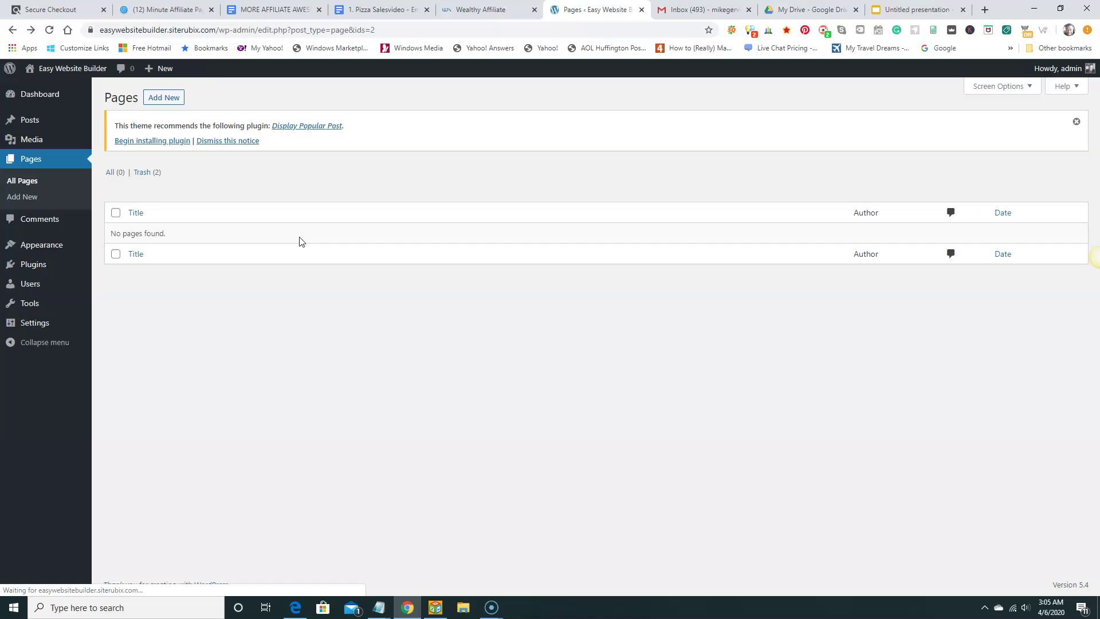
mouse_move(36, 252)
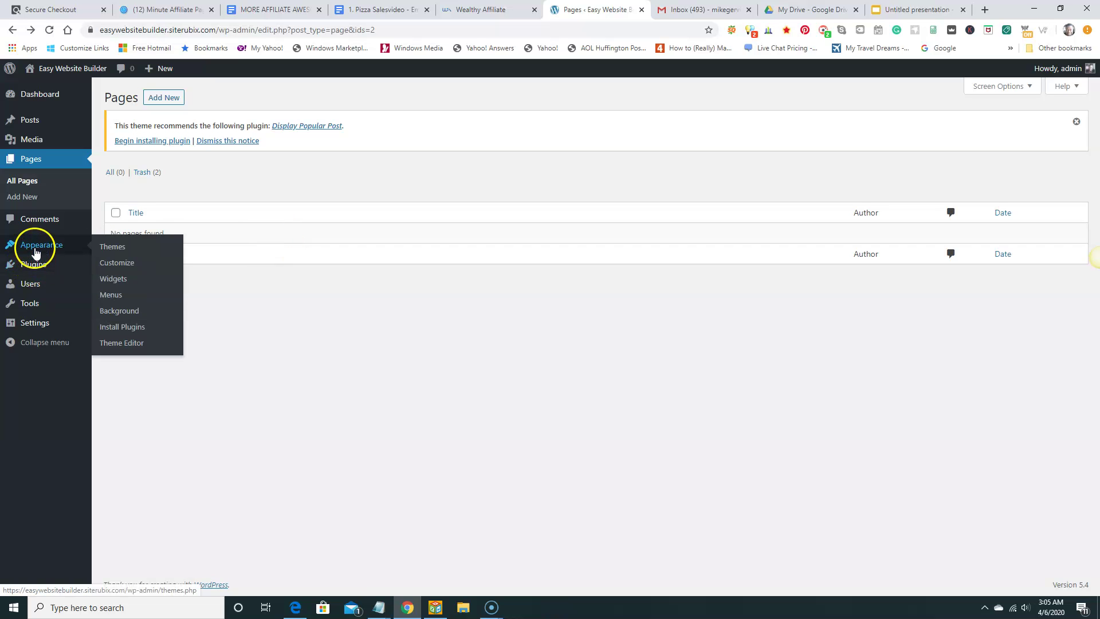
left_click(124, 252)
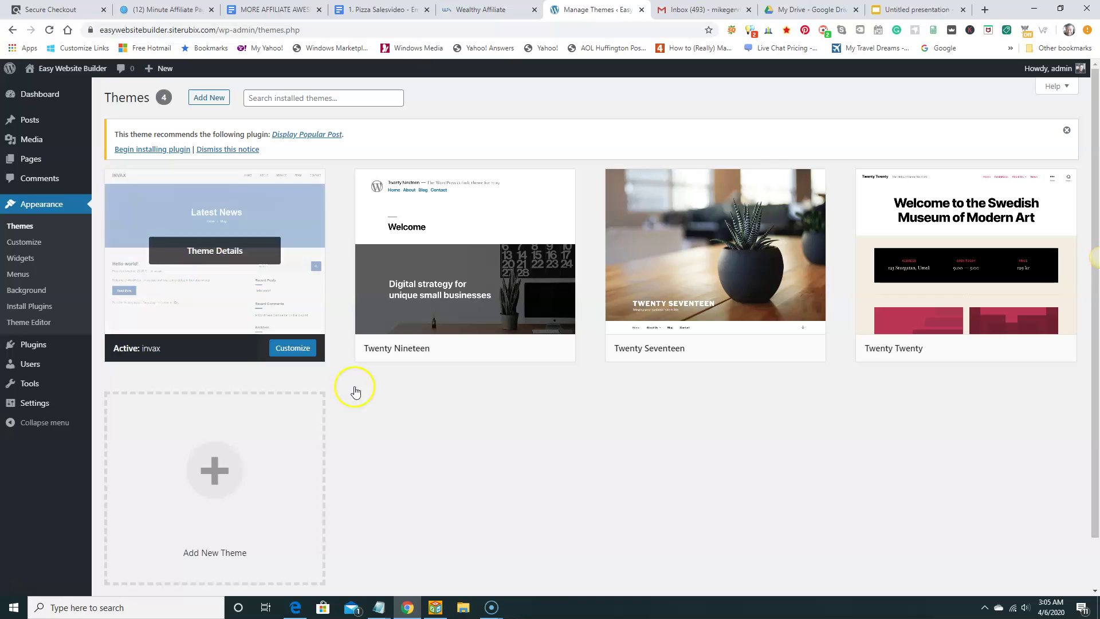
Step: Find Miniva among the new themes, install it and activate it
left_click(210, 99)
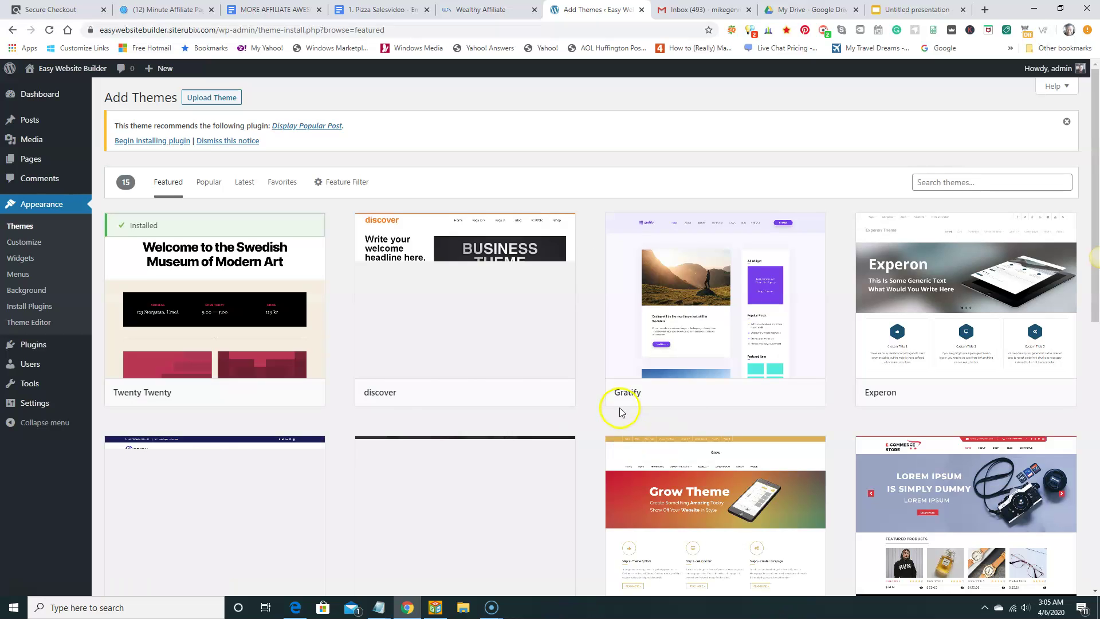
mouse_move(719, 373)
scroll(722, 378, "down", 1)
scroll(720, 376, "down", 6)
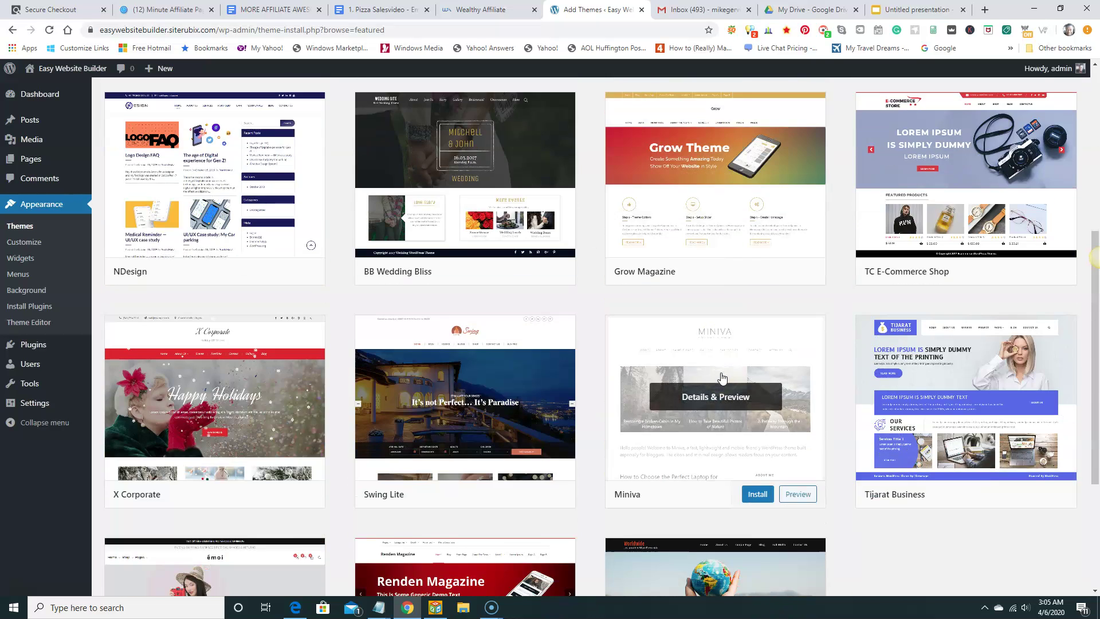
scroll(872, 475, "down", 1)
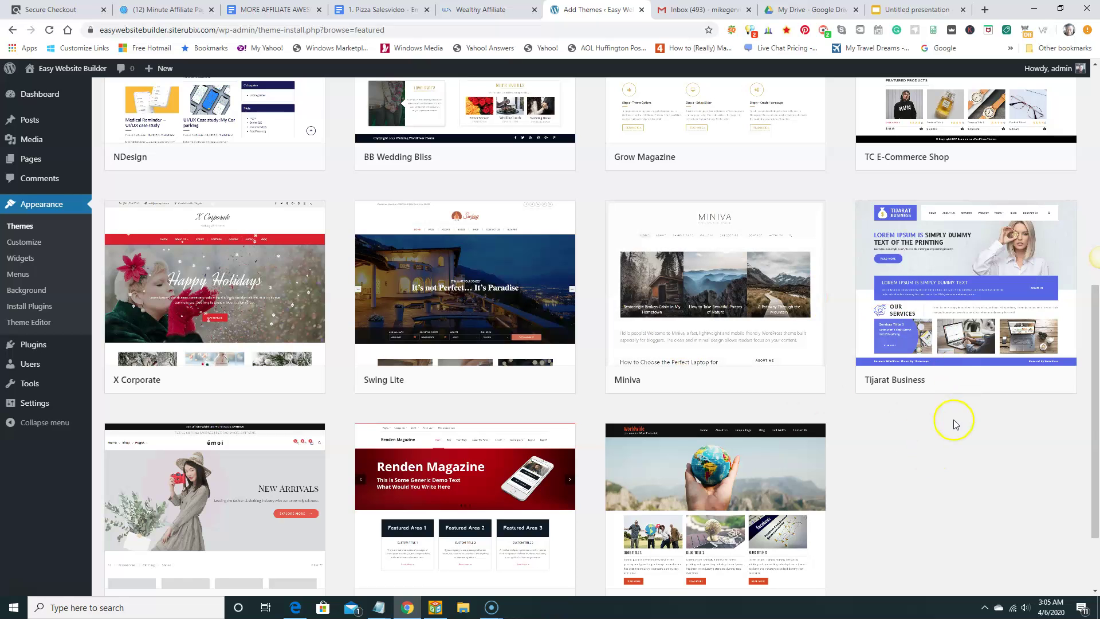
left_click(704, 299)
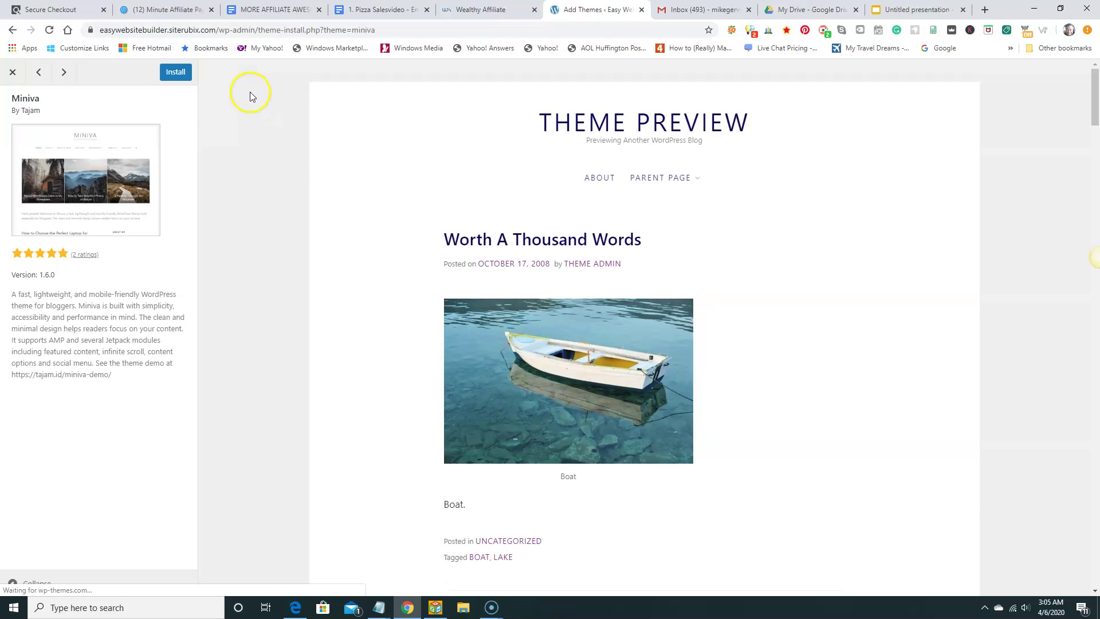
left_click(174, 79)
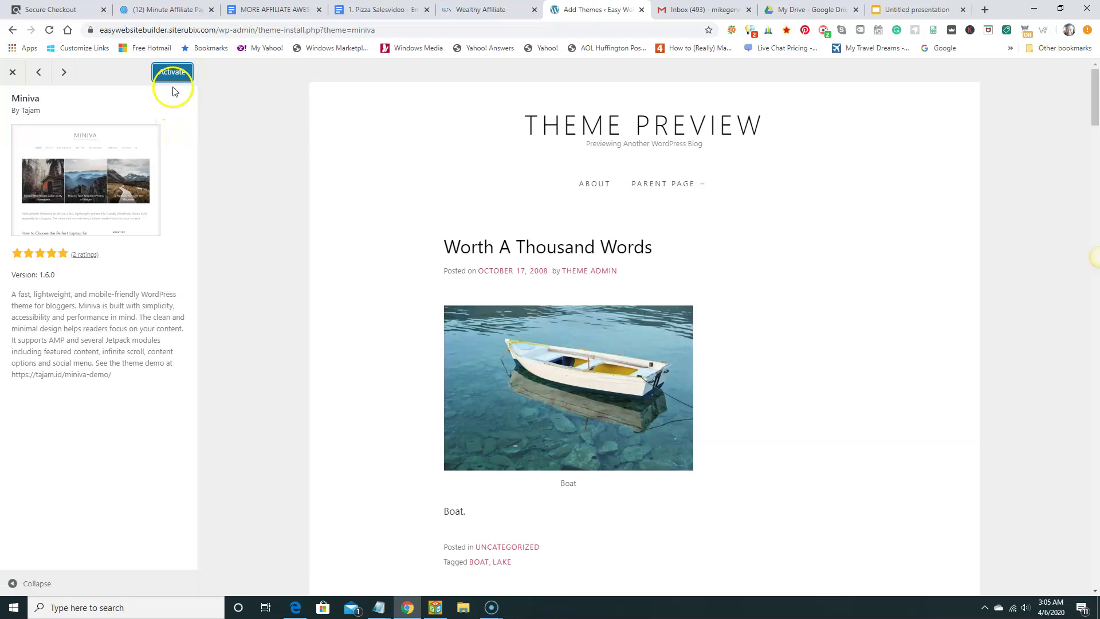
left_click(169, 76)
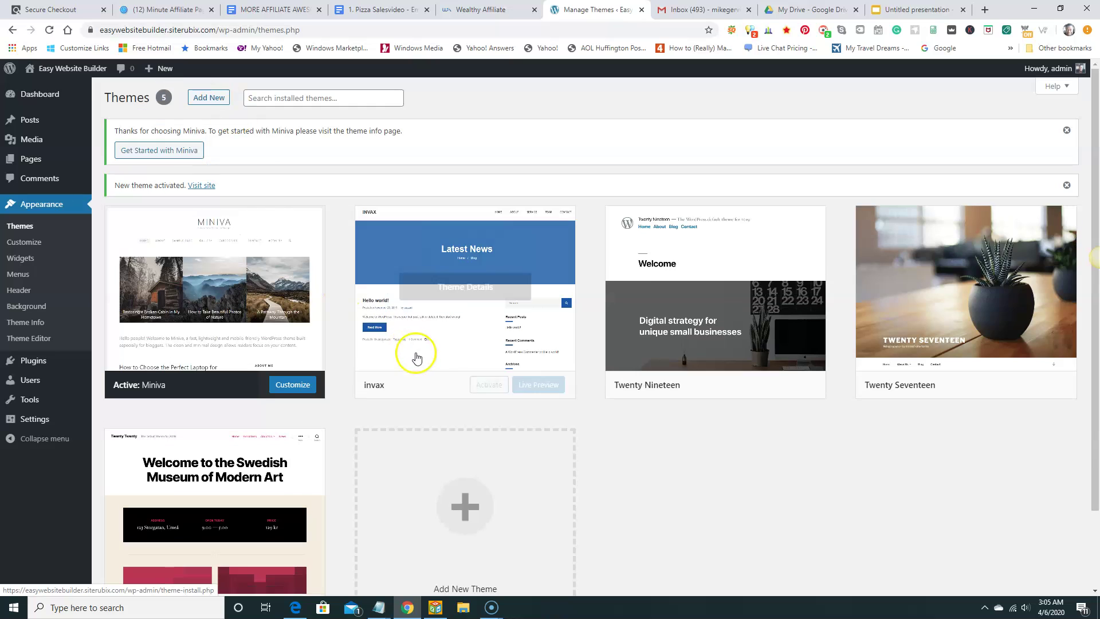
Step: Look over the live site in its new Miniva theme
left_click(200, 185)
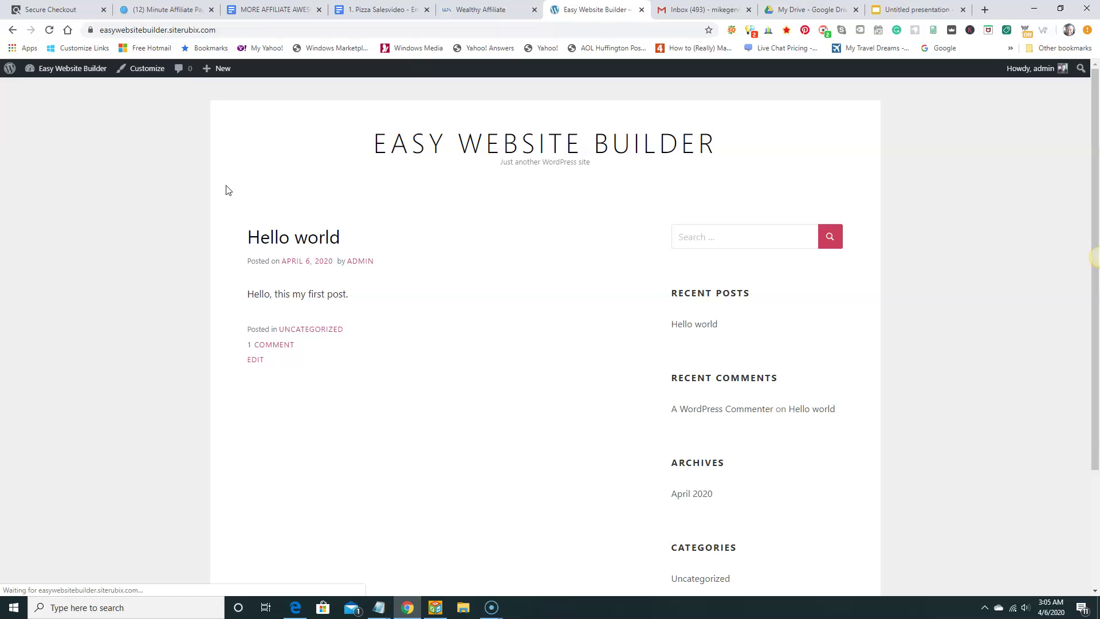
scroll(486, 360, "down", 3)
scroll(486, 359, "up", 3)
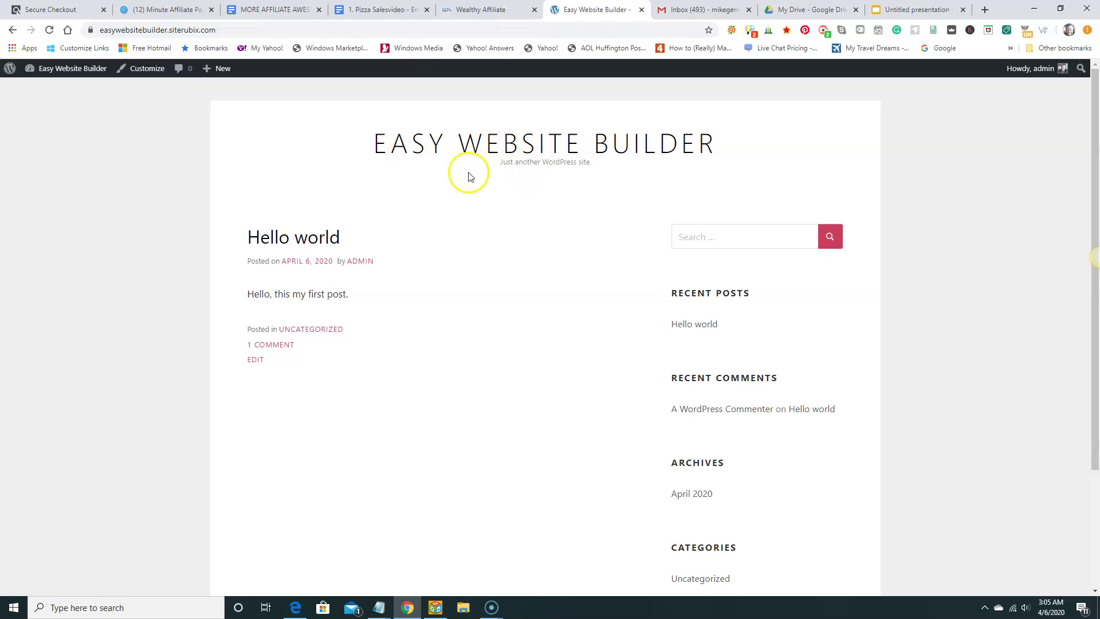
Step: Return to the reloaded Themes list, check Miniva's details, then visit the front page
left_click(12, 30)
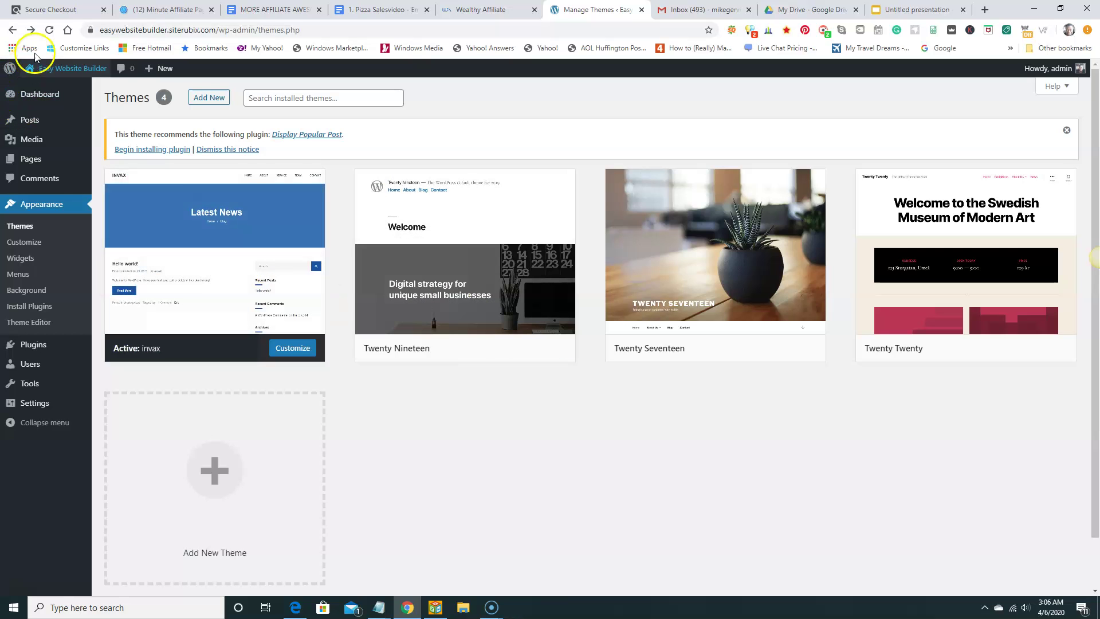
left_click(51, 30)
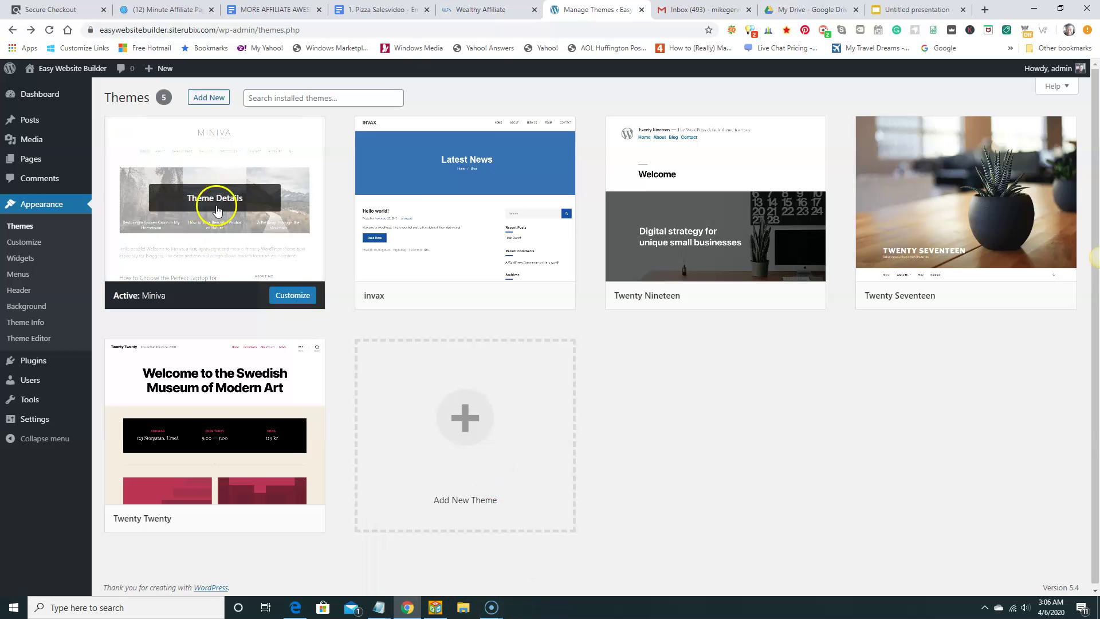
left_click(232, 247)
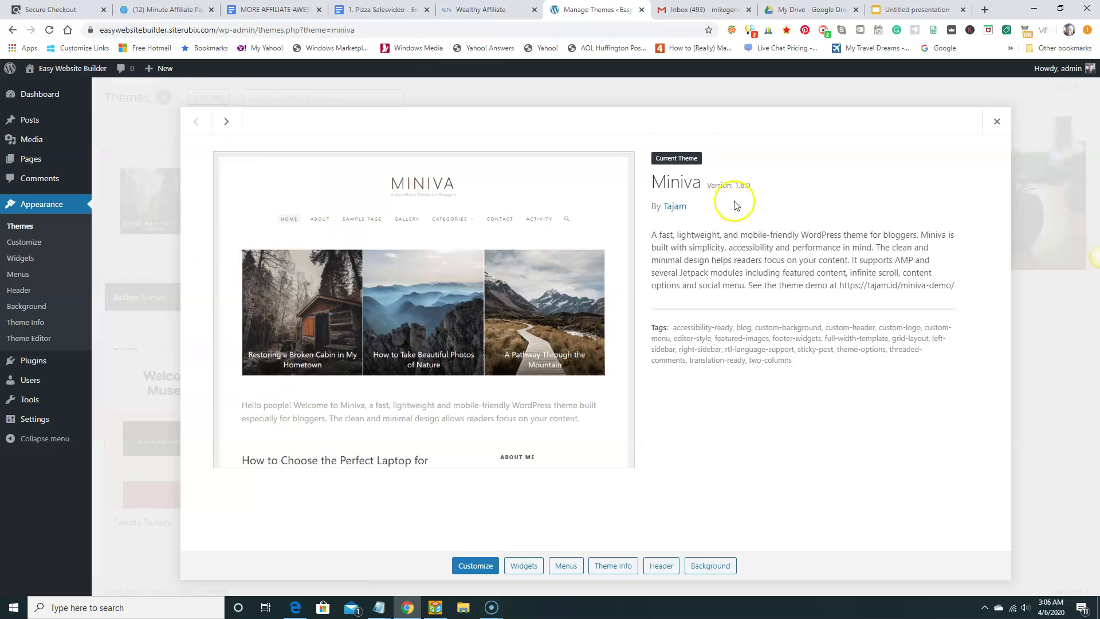
left_click(997, 121)
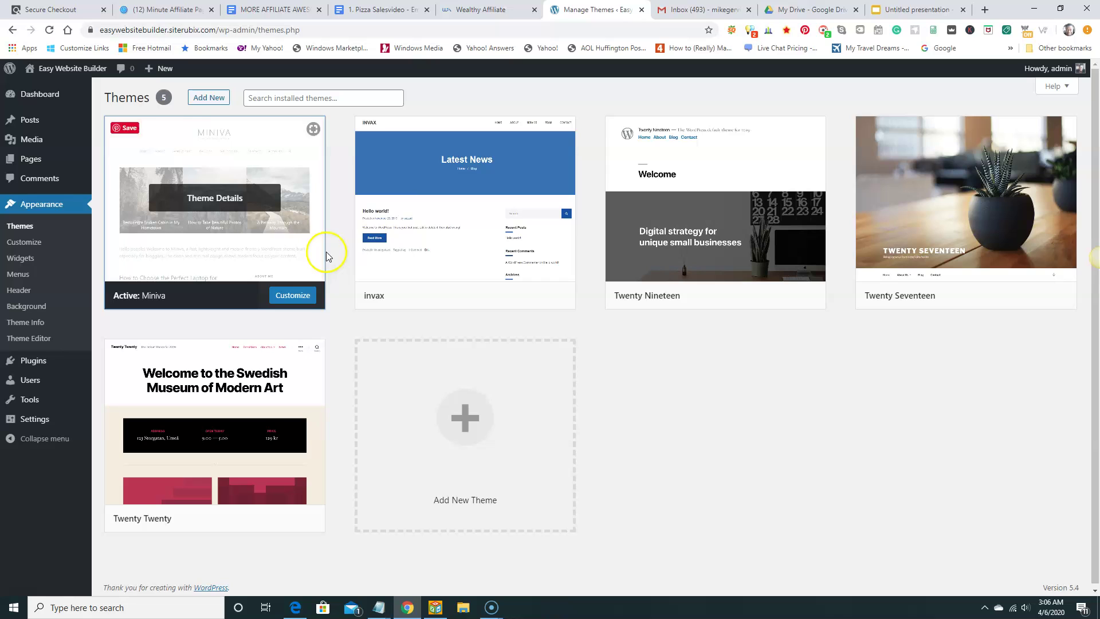
mouse_move(72, 69)
left_click(40, 89)
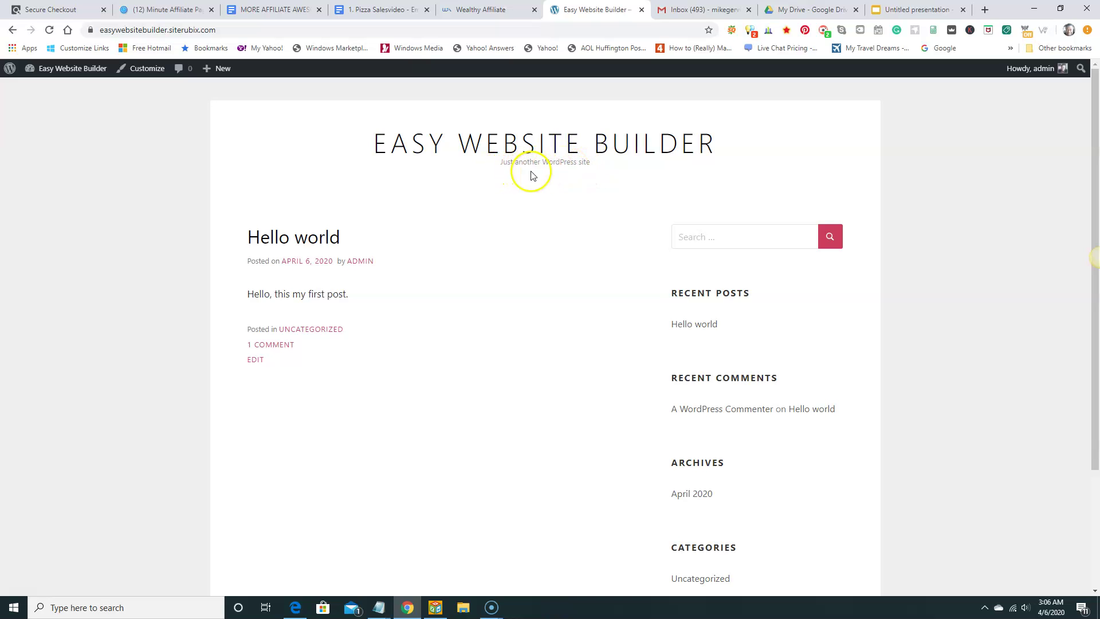
Step: Go to the Dashboard and then to Settings > General
mouse_move(67, 72)
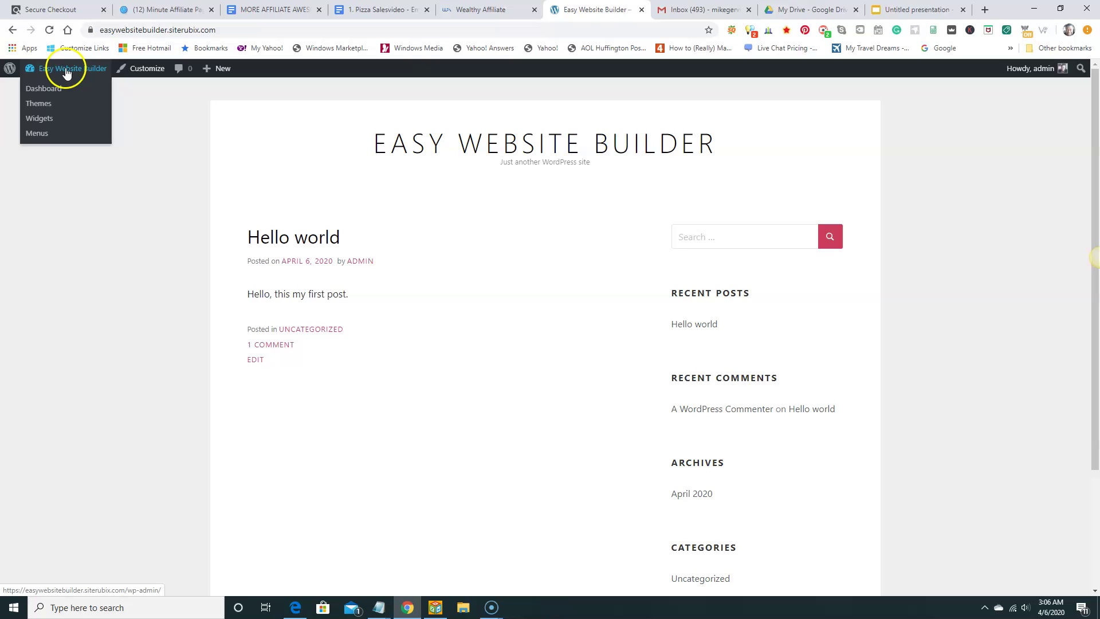
left_click(45, 89)
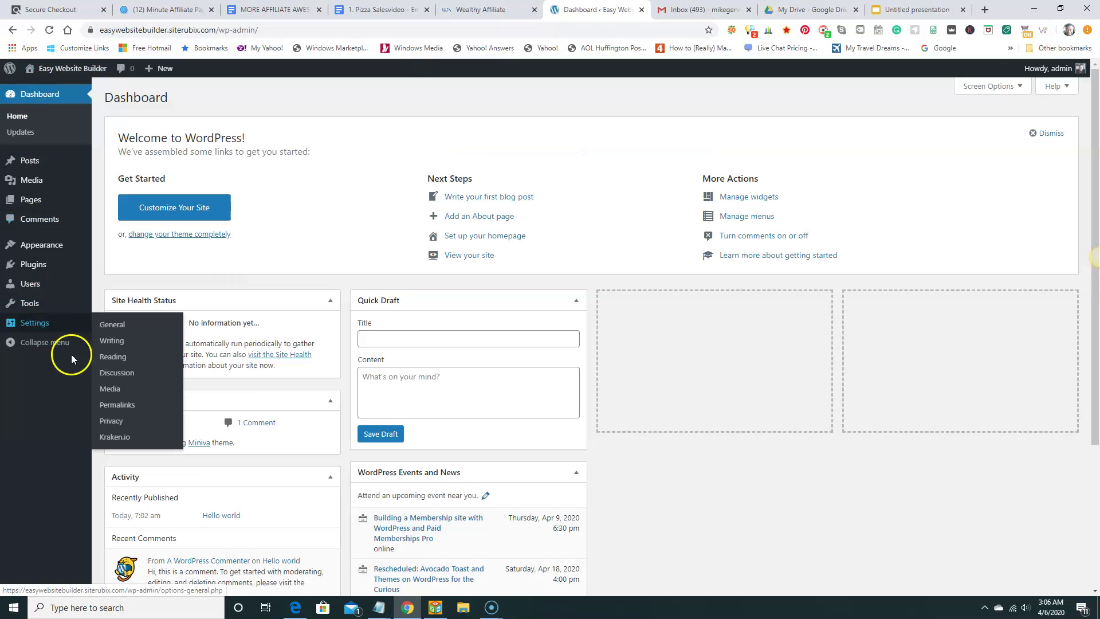
mouse_move(35, 325)
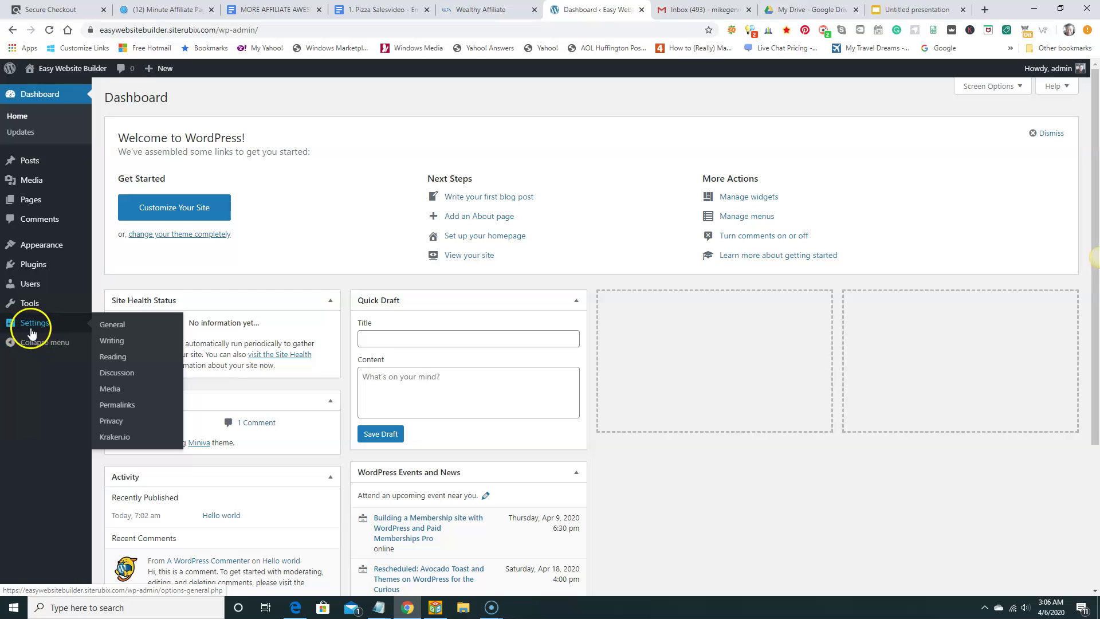
left_click(114, 331)
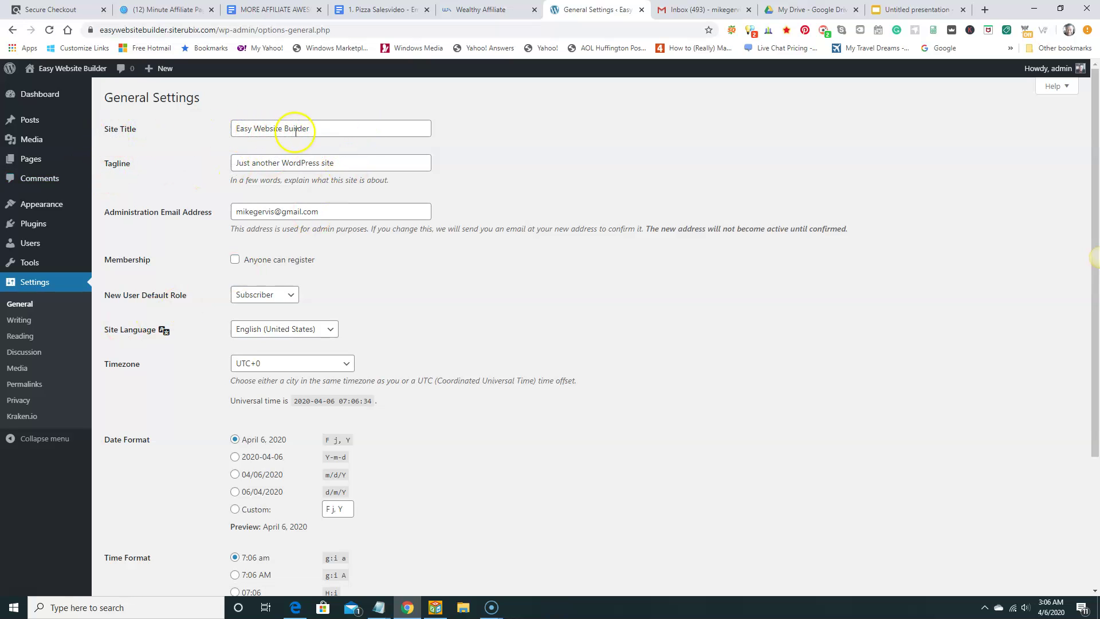
Step: Replace the tagline with 'Learn how to build and update your website easily' and save
left_click_drag(337, 166, 240, 166)
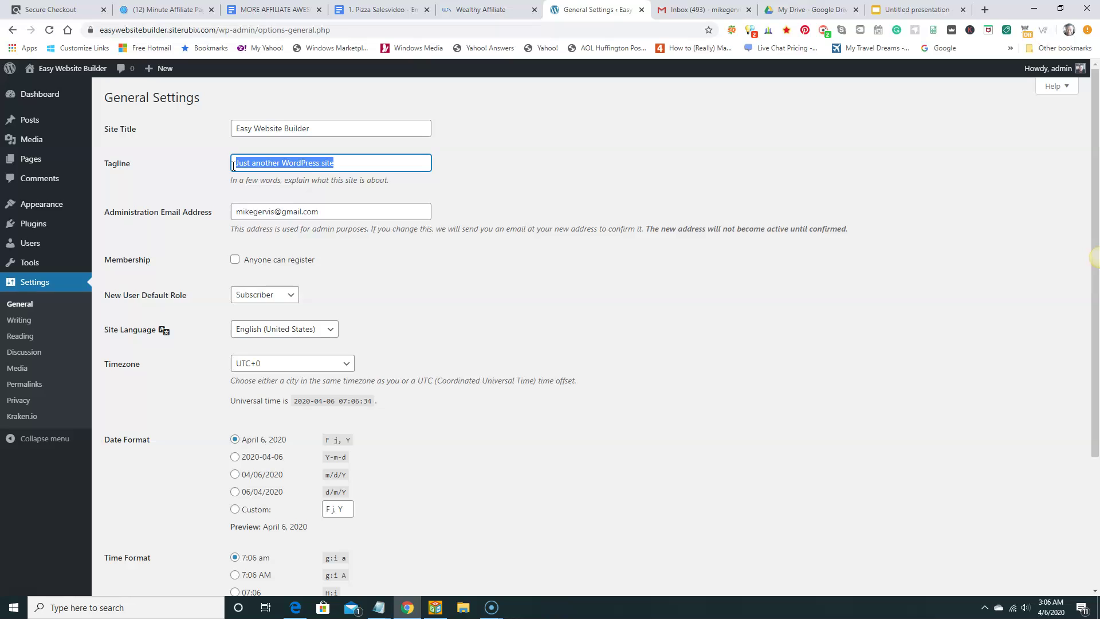
type("The")
key("BackSpace")
key("BackSpace")
type("Learn how")
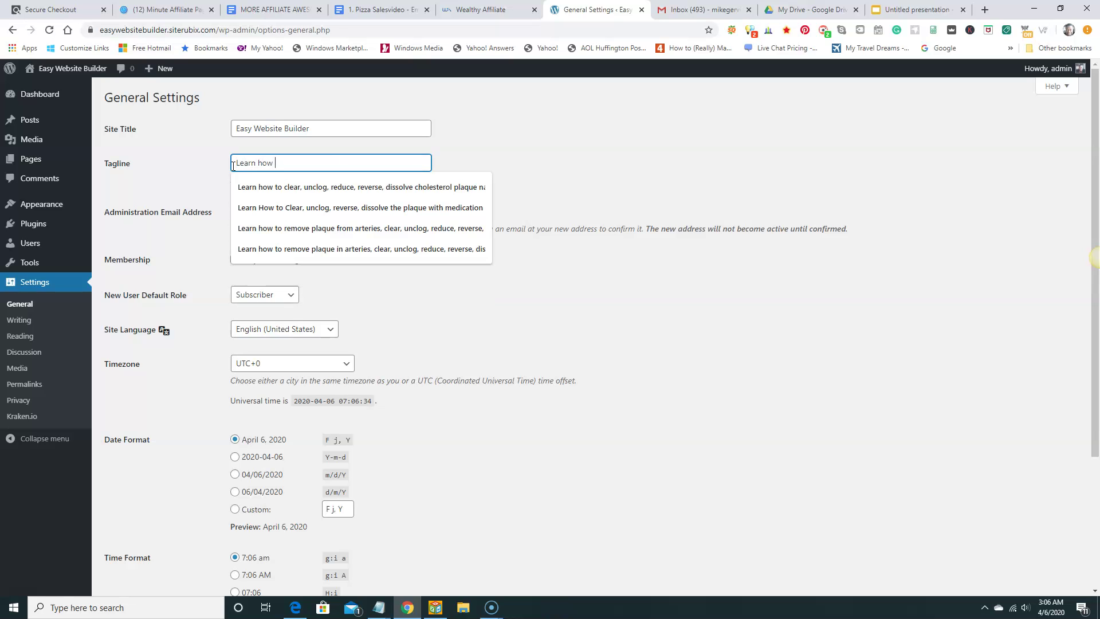
type(" to build and update your website easily")
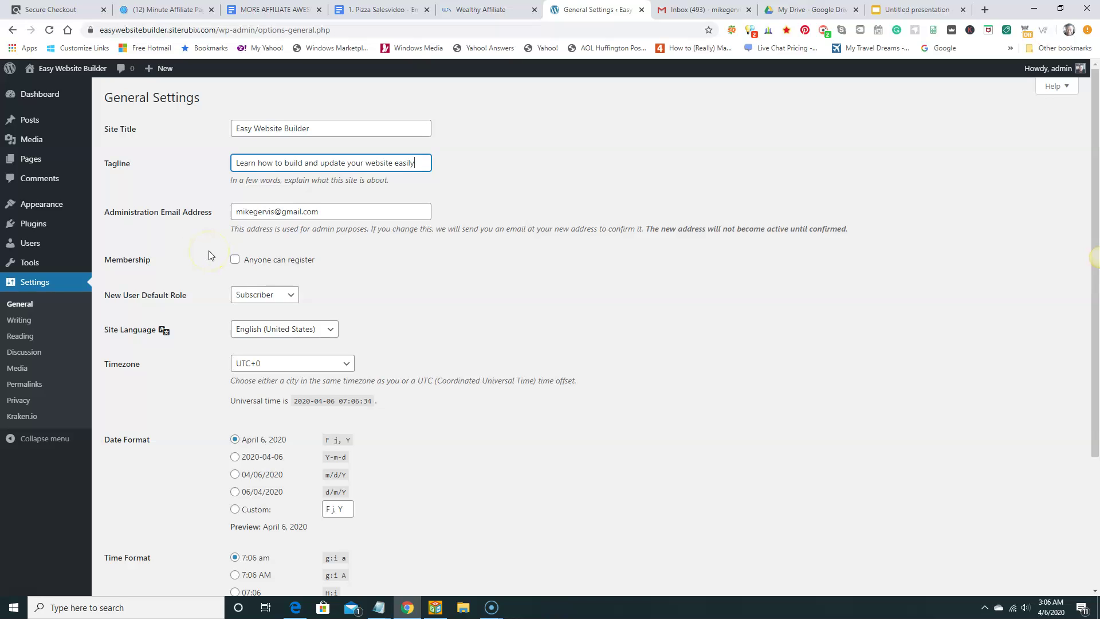
scroll(212, 266, "down", 3)
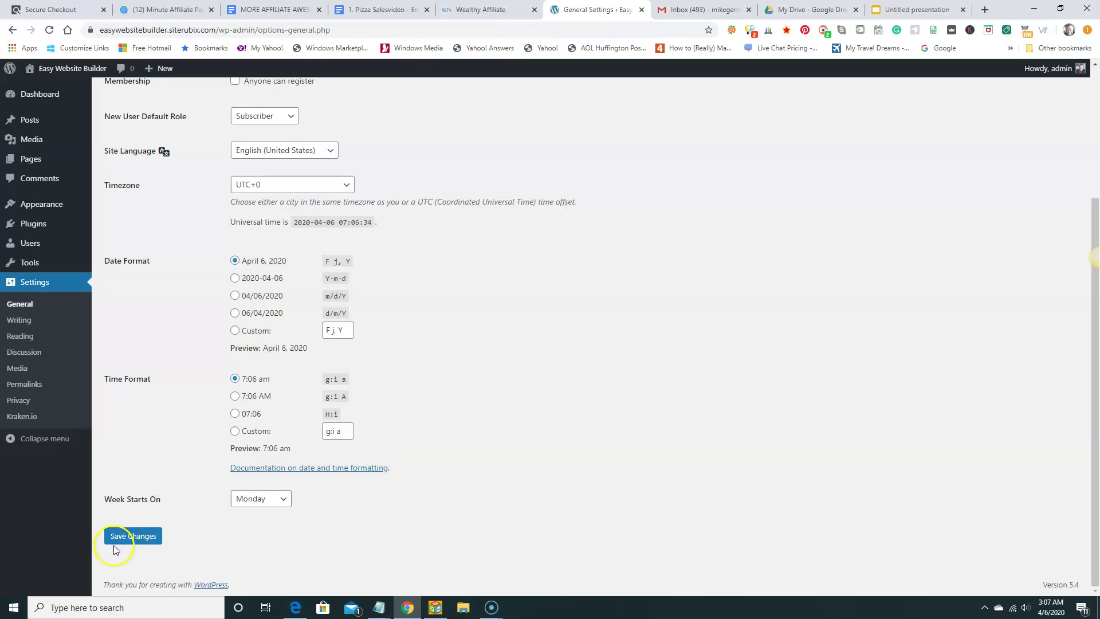
left_click(134, 539)
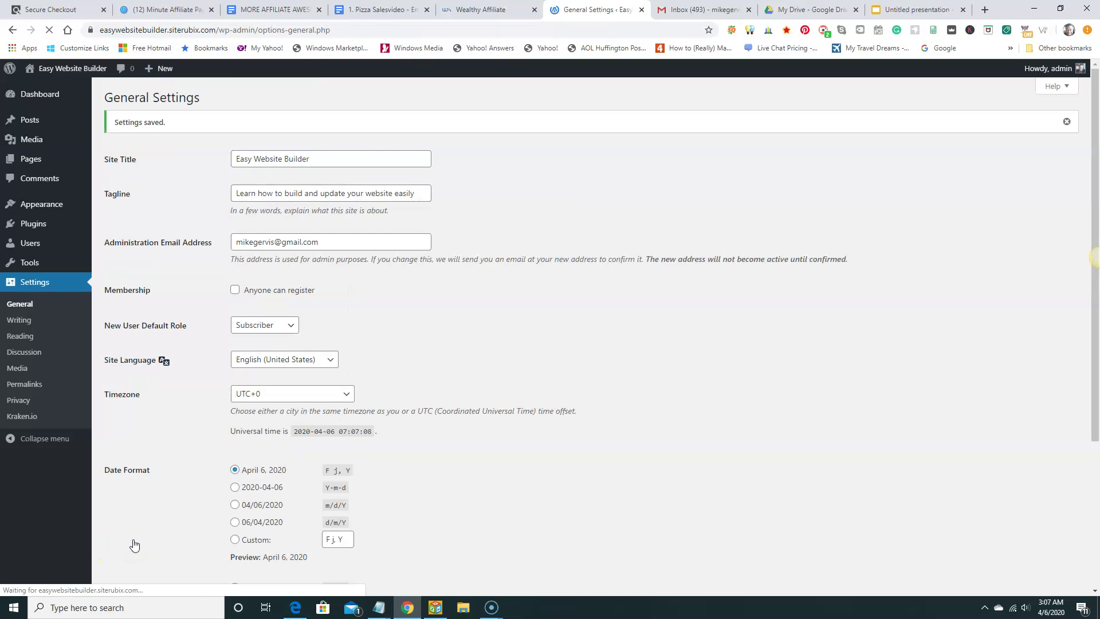
Step: View the site with the new tagline, then return to the Dashboard
mouse_move(60, 69)
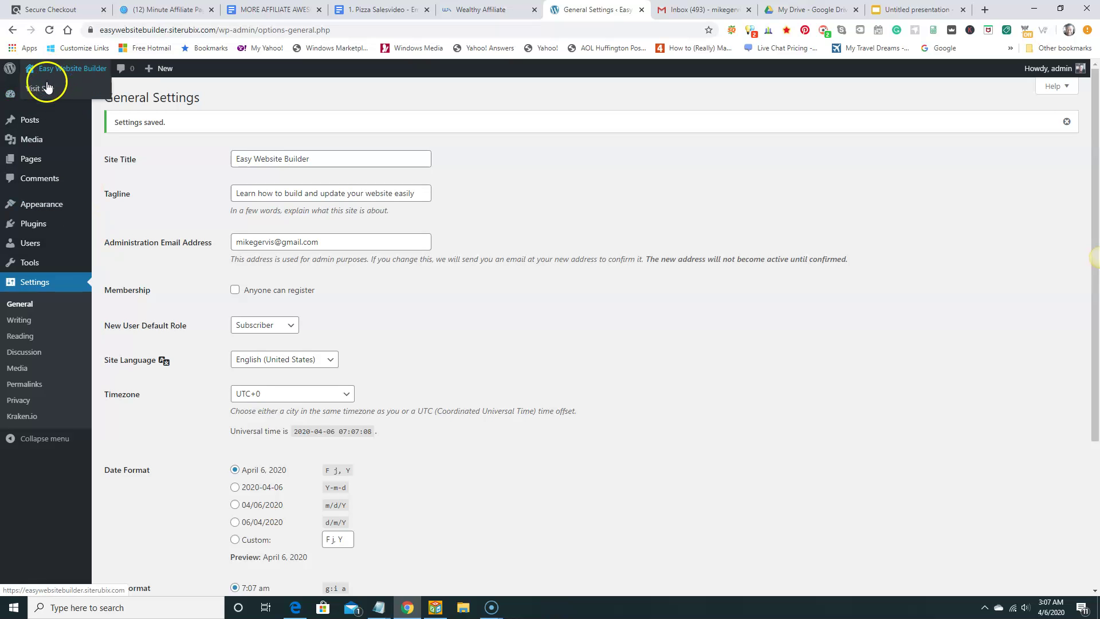
left_click(45, 89)
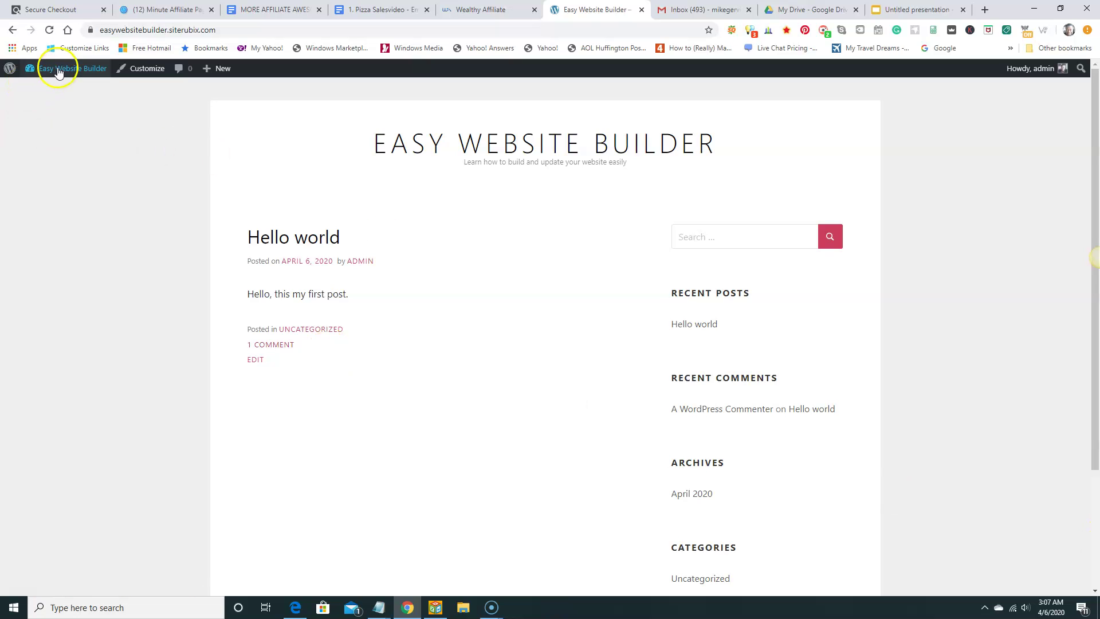
mouse_move(57, 69)
left_click(51, 90)
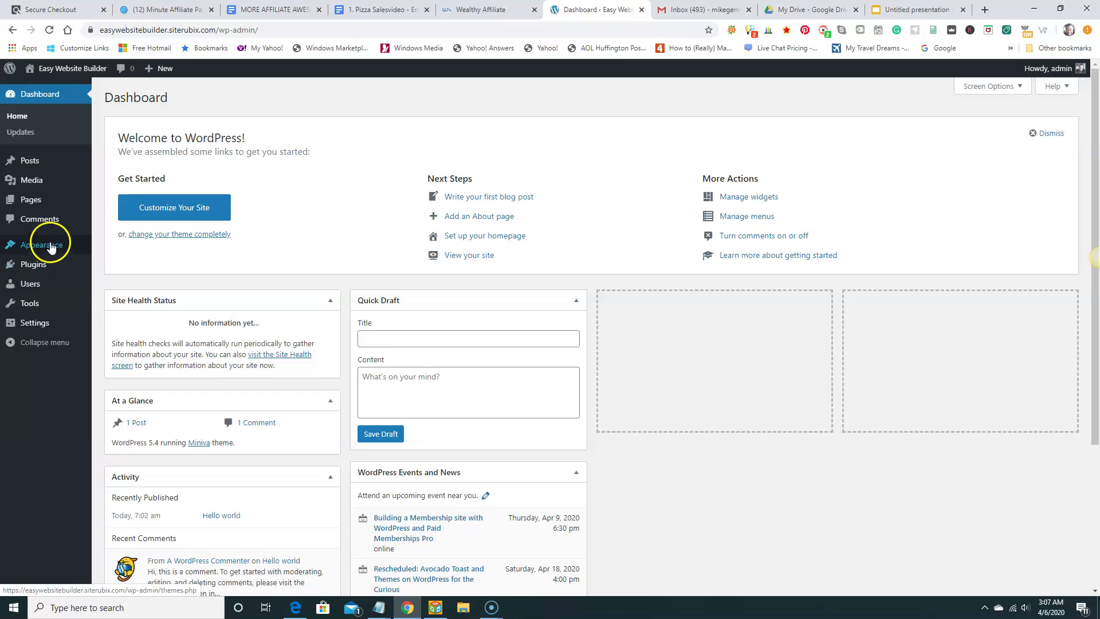
Step: Trash the sample comment, then delete it permanently from the Trash view
left_click(41, 223)
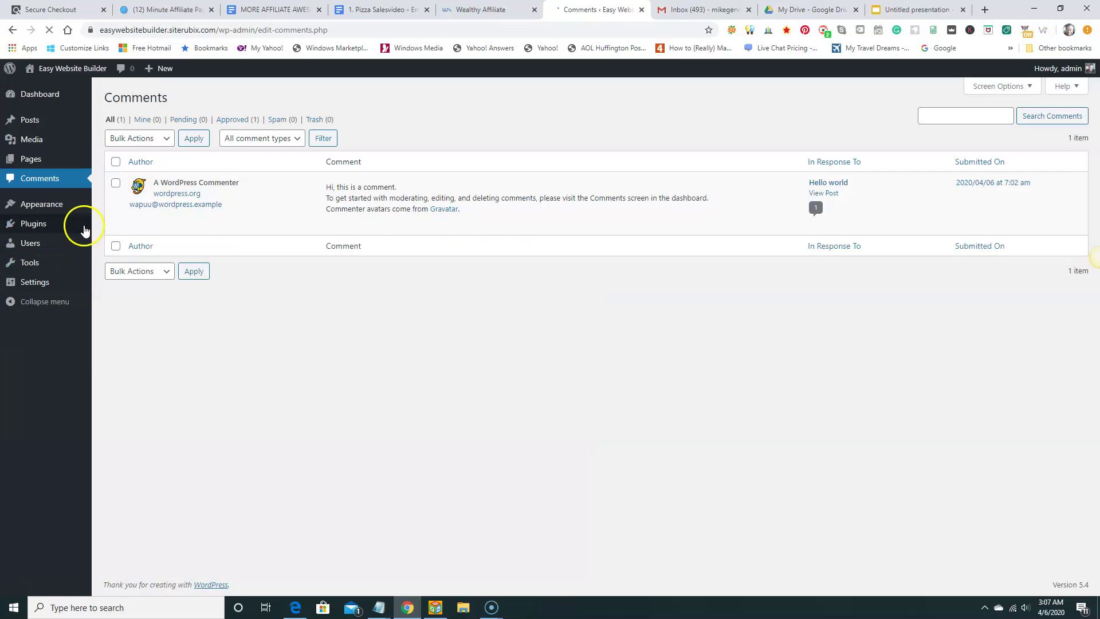
mouse_move(212, 196)
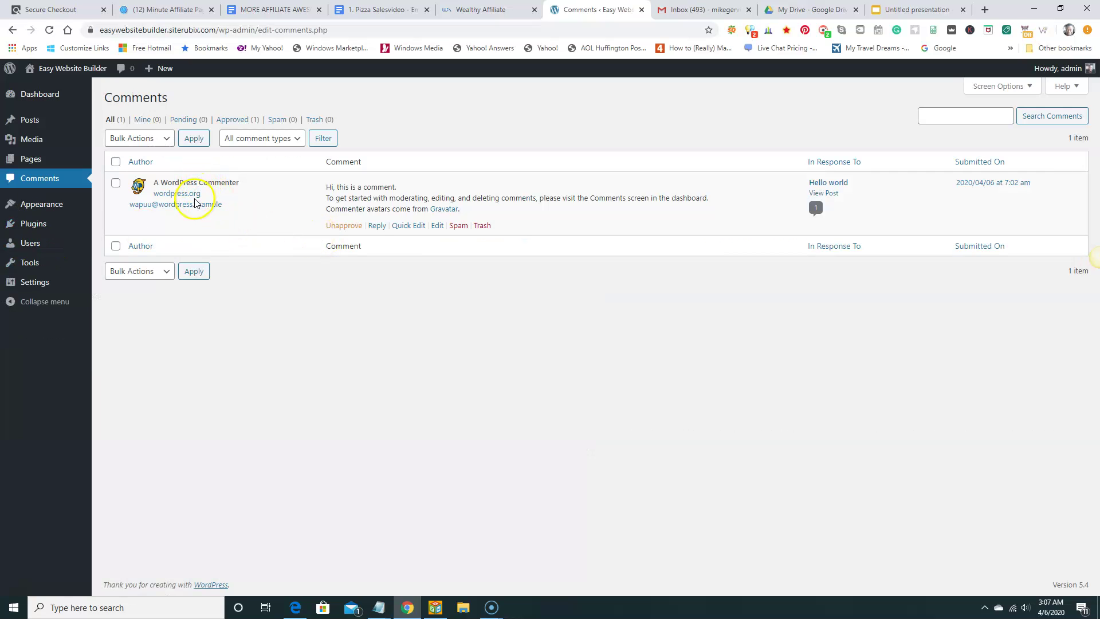
left_click(481, 227)
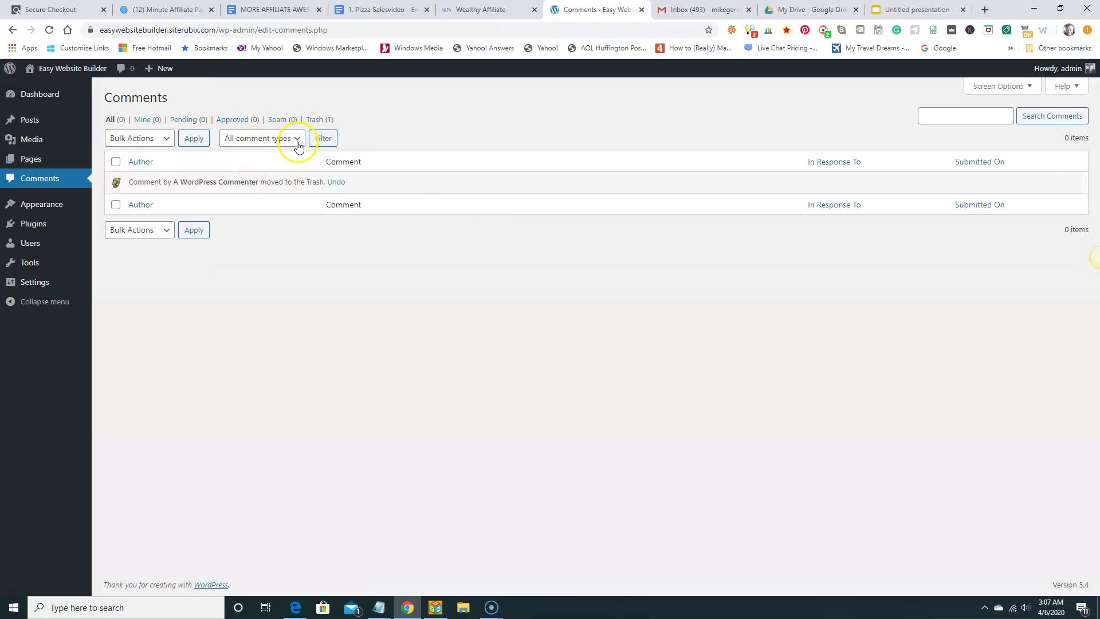
left_click(315, 119)
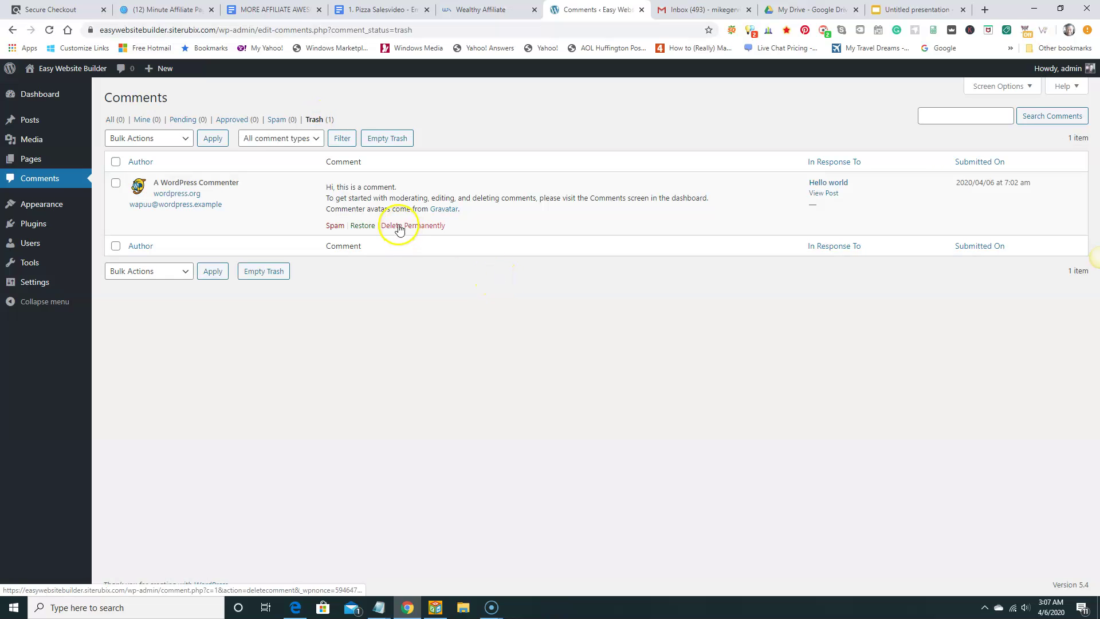
left_click(421, 227)
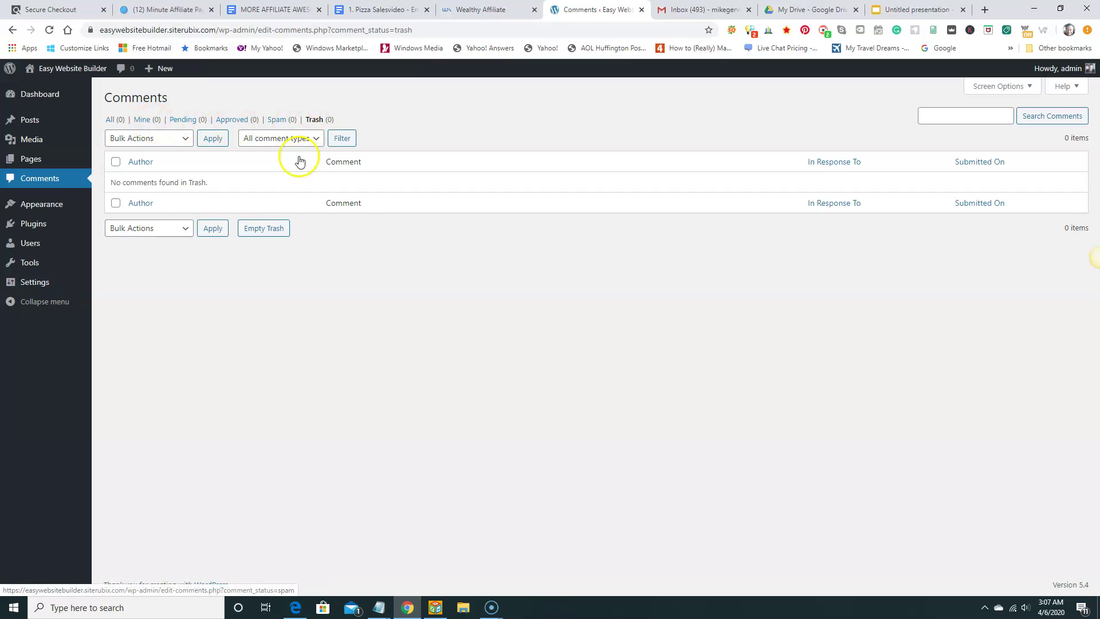
Step: Open Settings > Permalinks and scroll to the Common Settings showing Post name
mouse_move(32, 291)
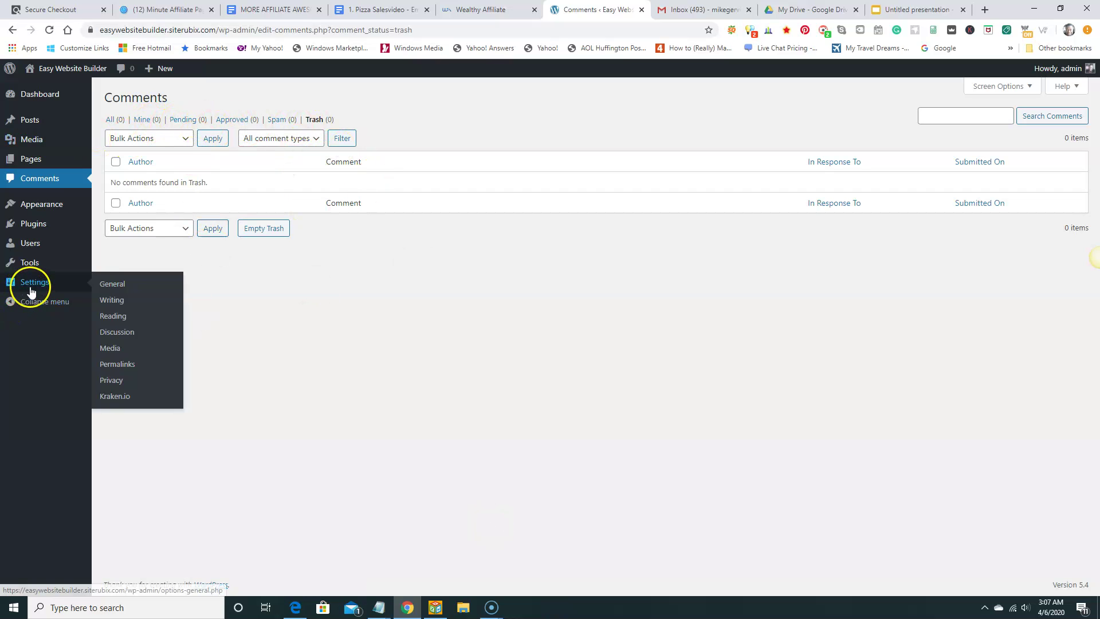
left_click(112, 289)
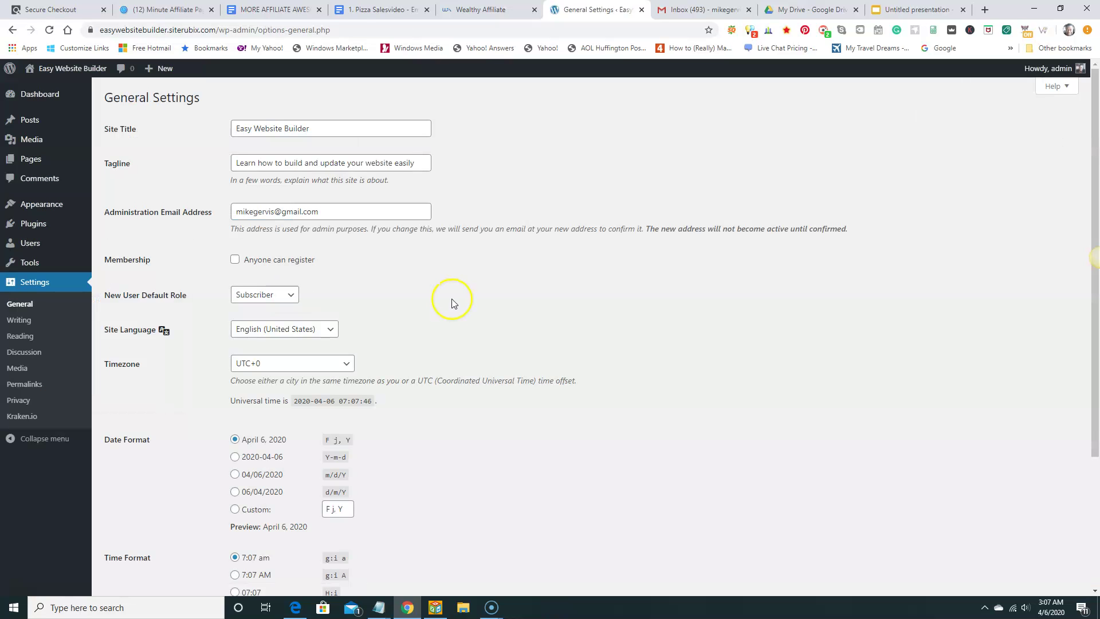
left_click(25, 388)
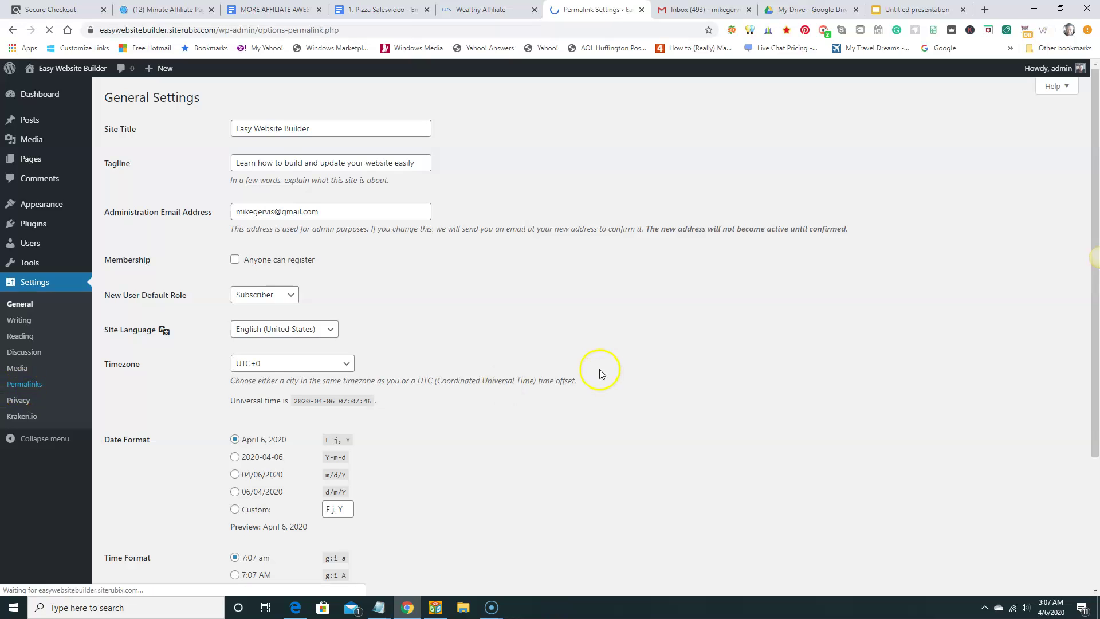
scroll(719, 330, "down", 1)
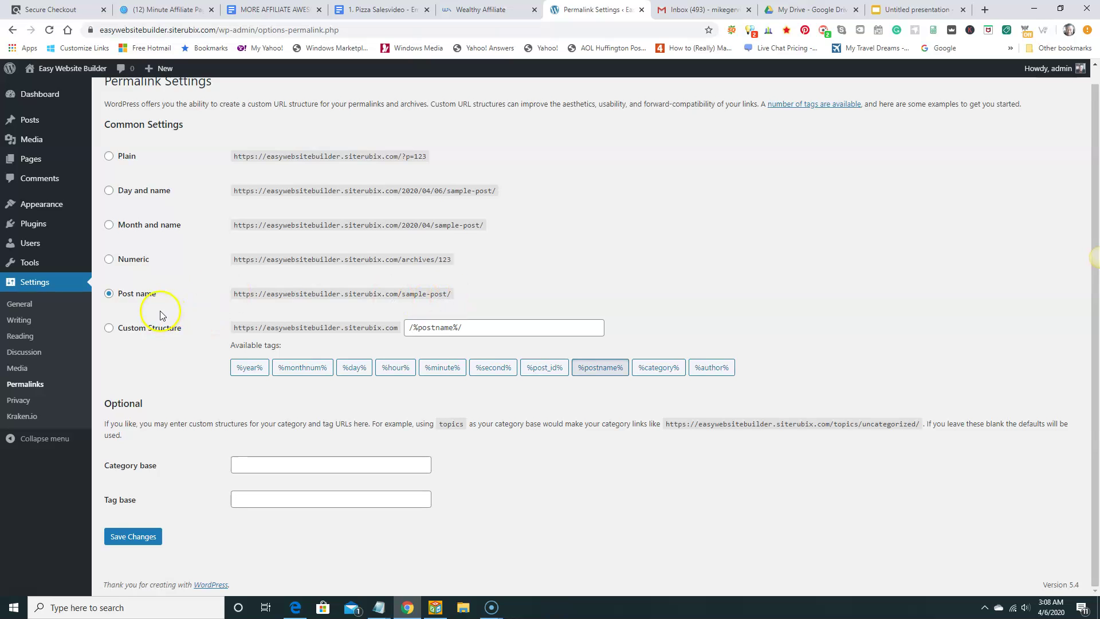
Step: Activate All In One SEO Pack from Installed Plugins to reach its 3.4.2 welcome page
mouse_move(54, 212)
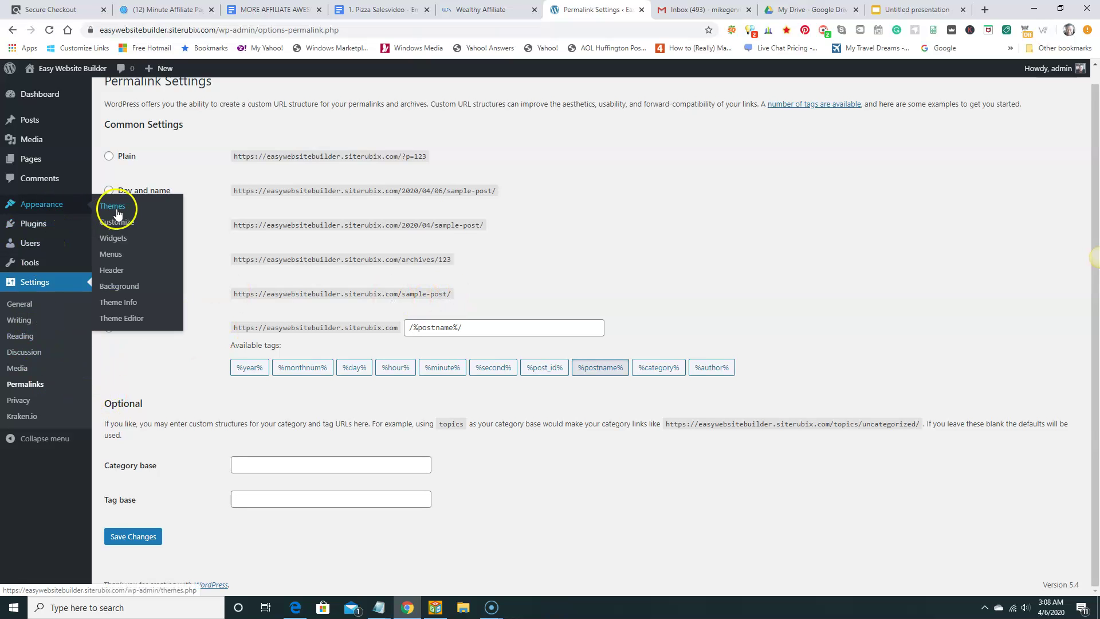
left_click(120, 227)
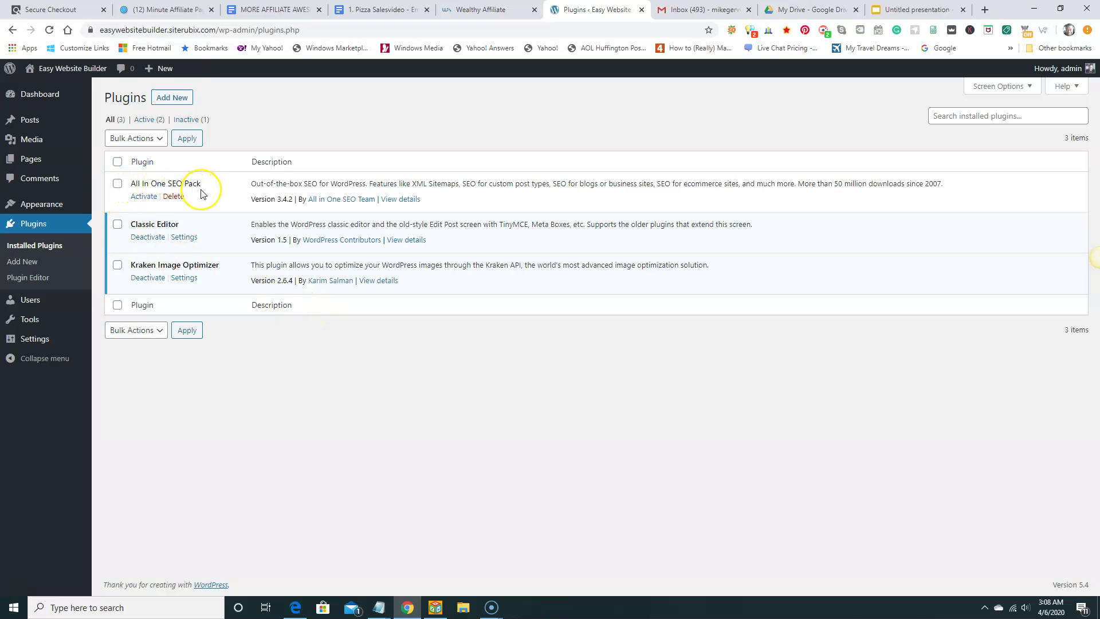
left_click(143, 197)
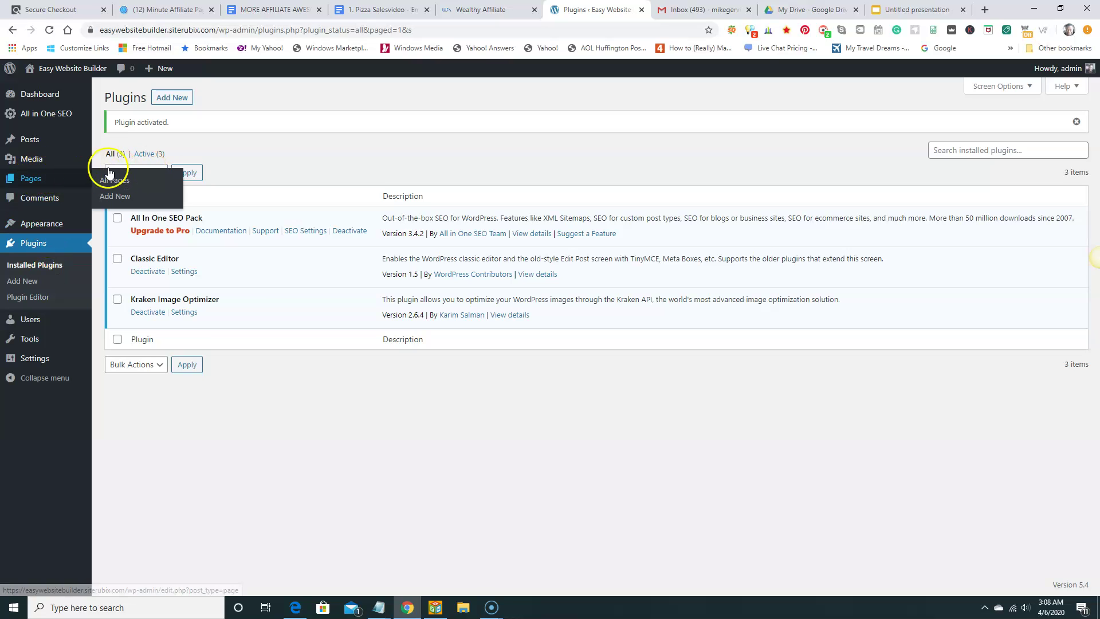
mouse_move(49, 180)
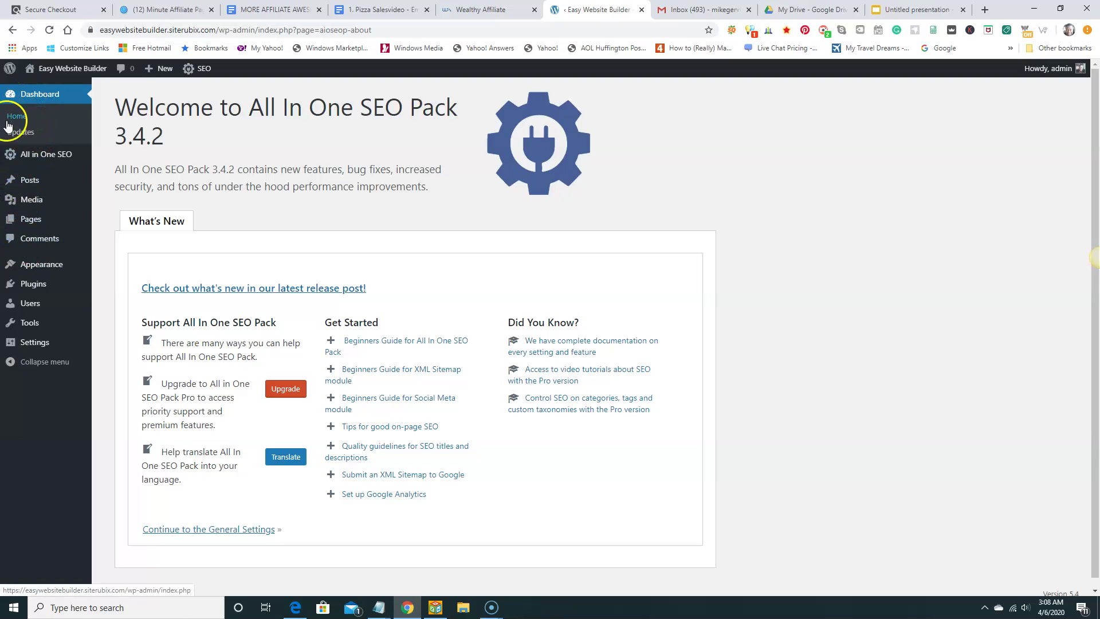
Step: Add a new 'Privacy Policy' page saying 'Coming soon!', save it as a draft and preview it
mouse_move(31, 227)
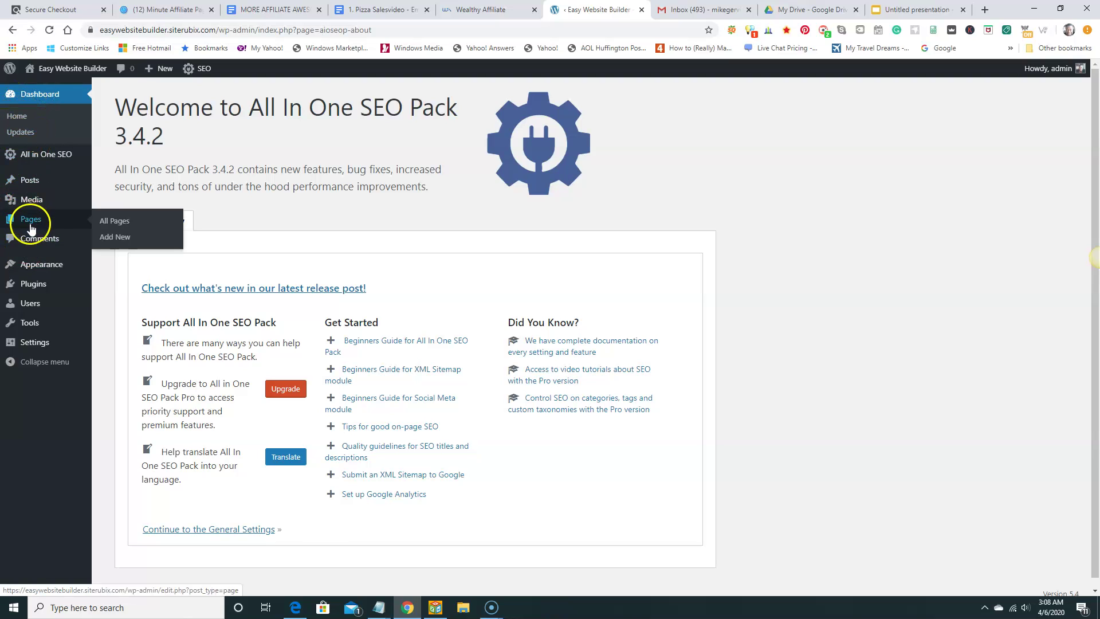
left_click(108, 224)
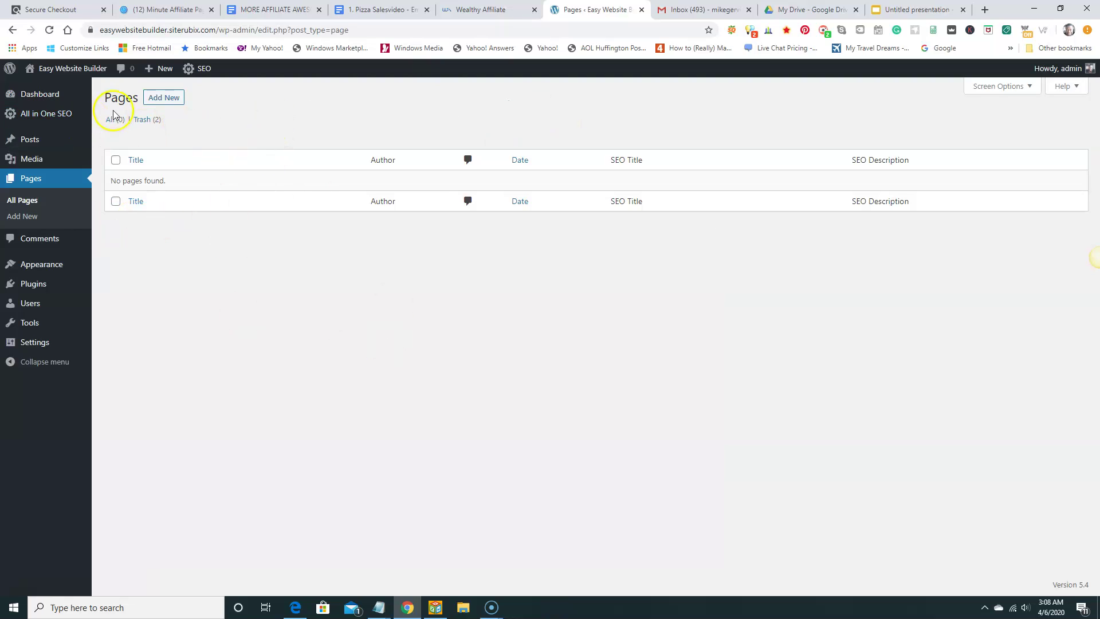
left_click(163, 101)
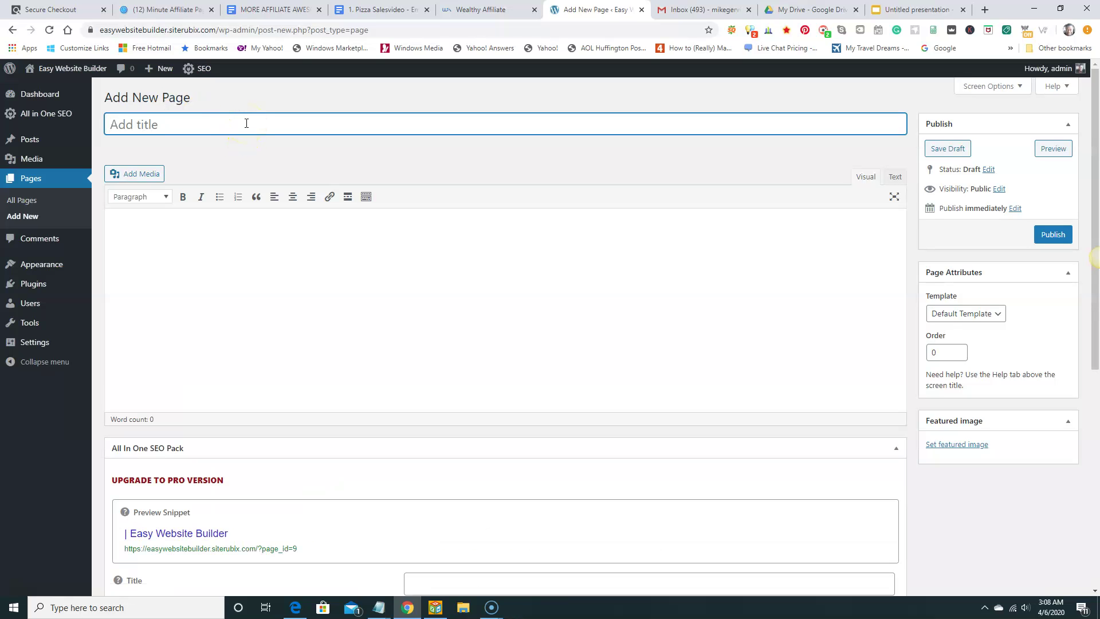
type("Priva")
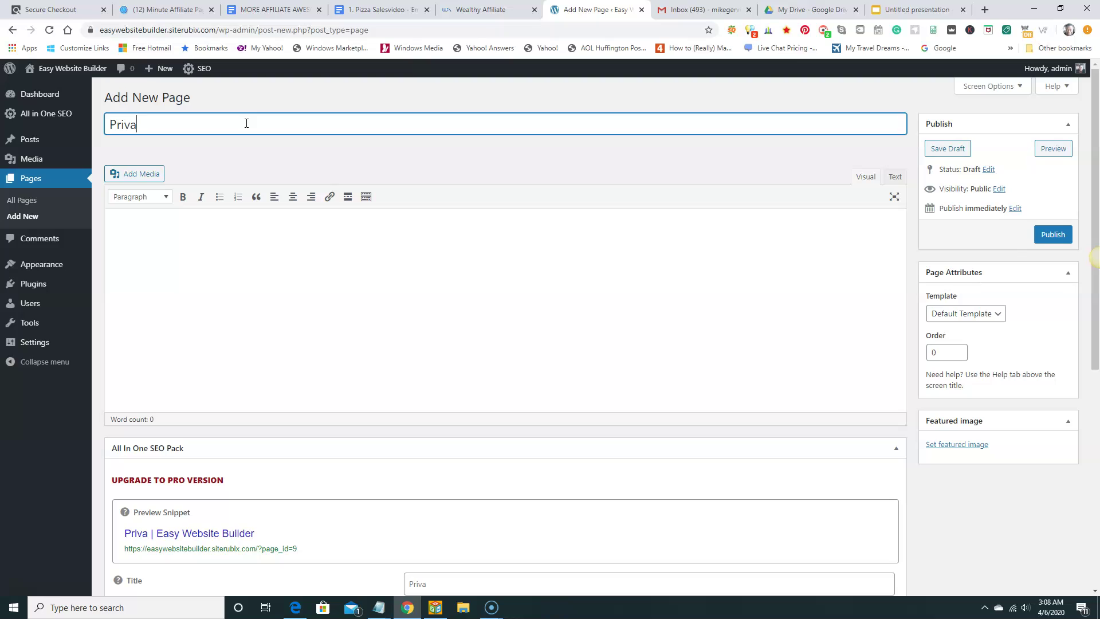
type("cy Policy")
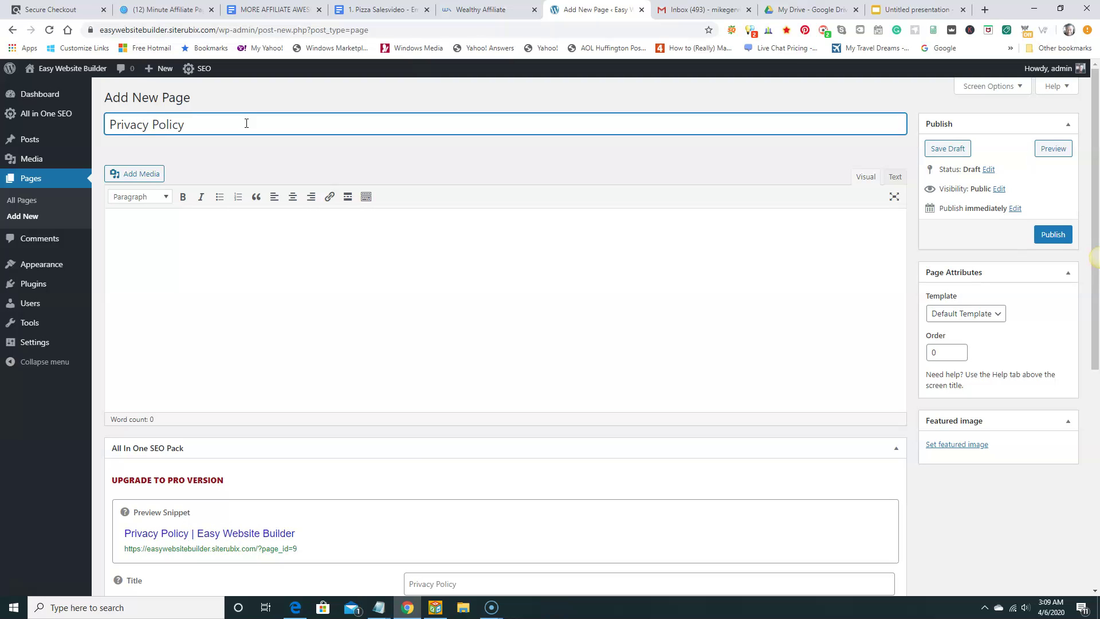
left_click(942, 154)
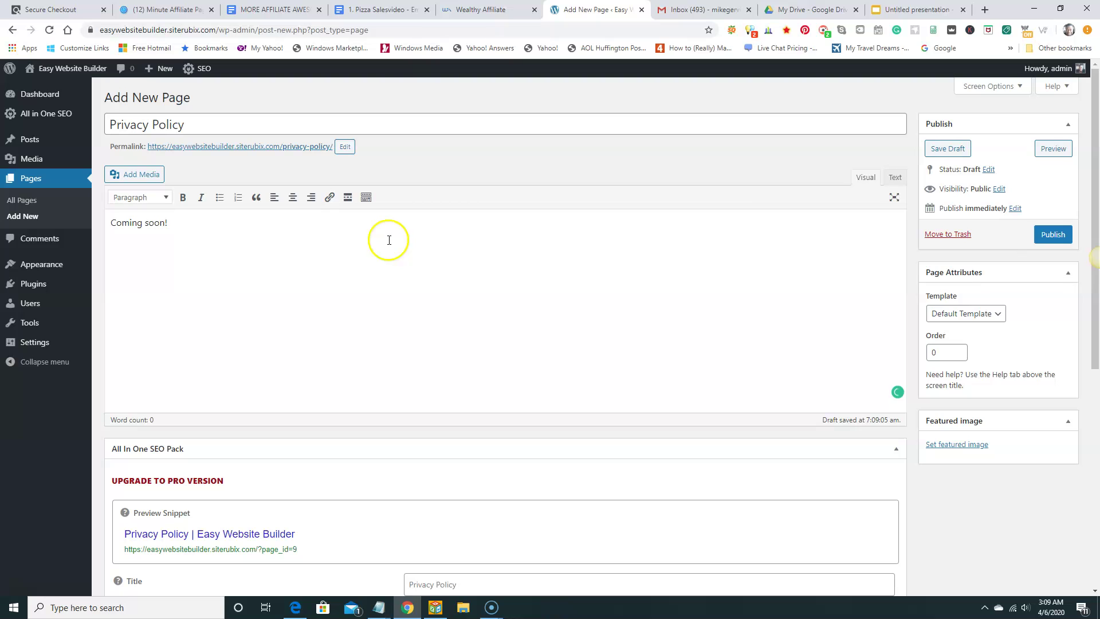
left_click(941, 150)
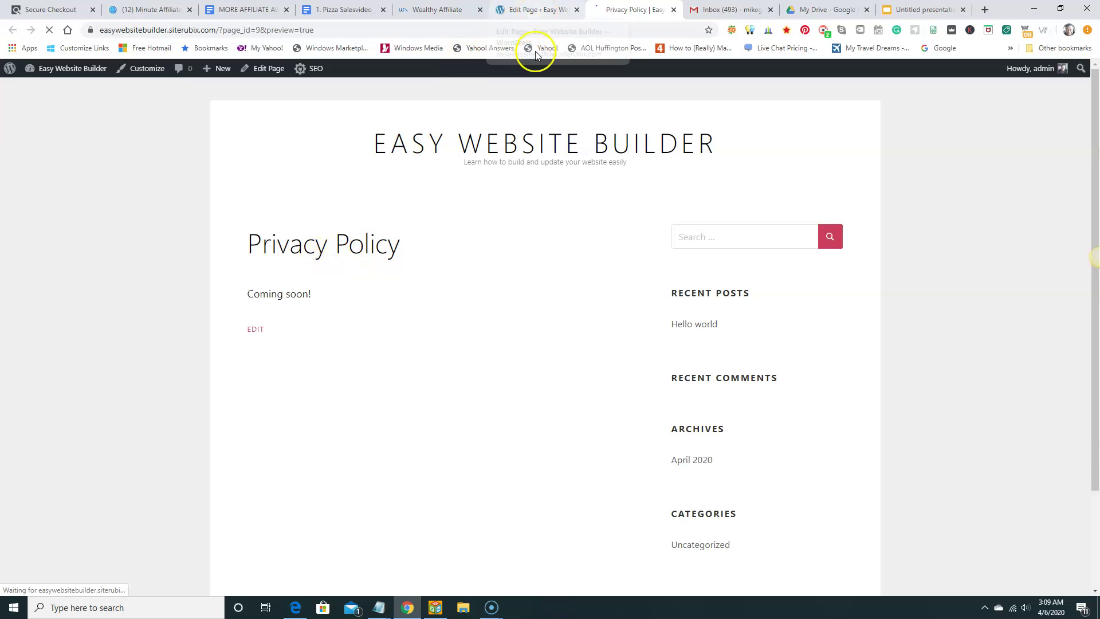
Step: Leave the page editor and go to the Themes screen to browse themes
left_click(550, 14)
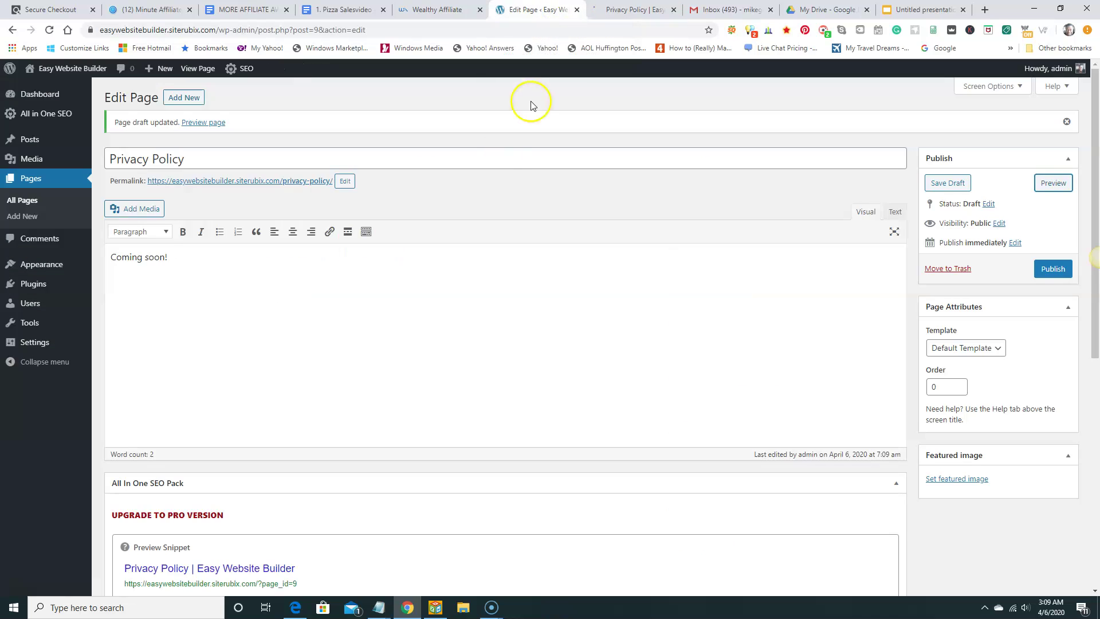
mouse_move(53, 274)
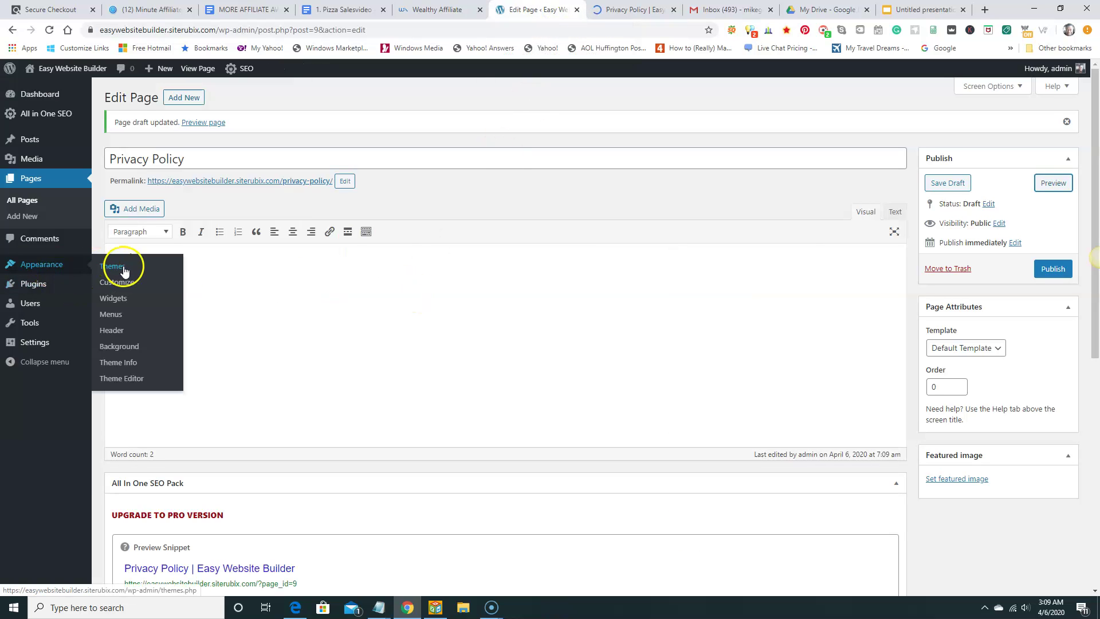
left_click(118, 268)
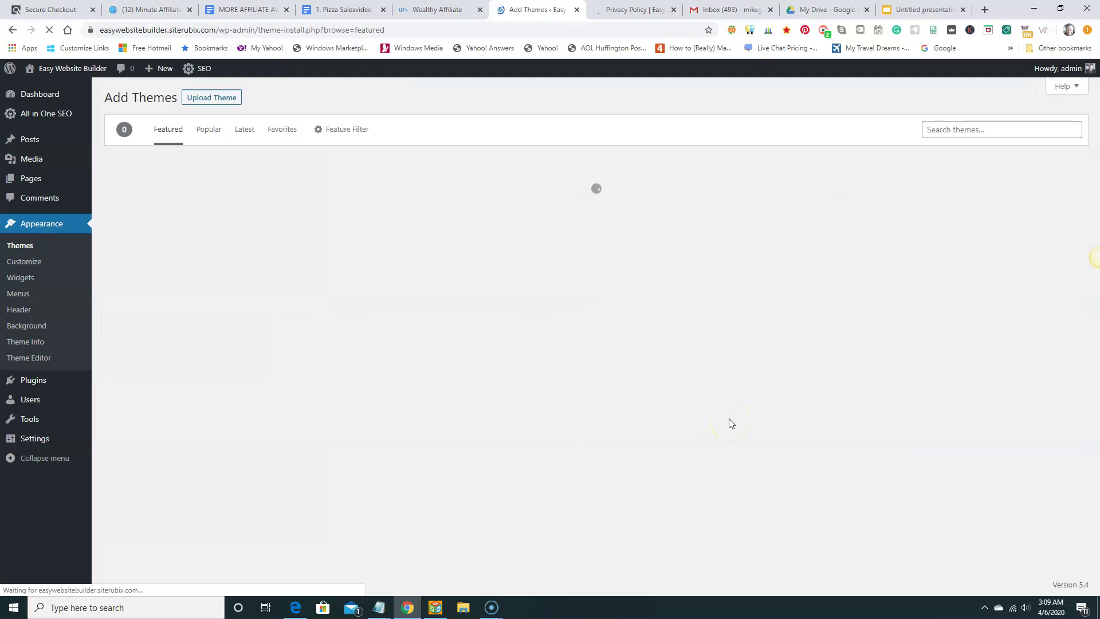
scroll(729, 424, "down", 8)
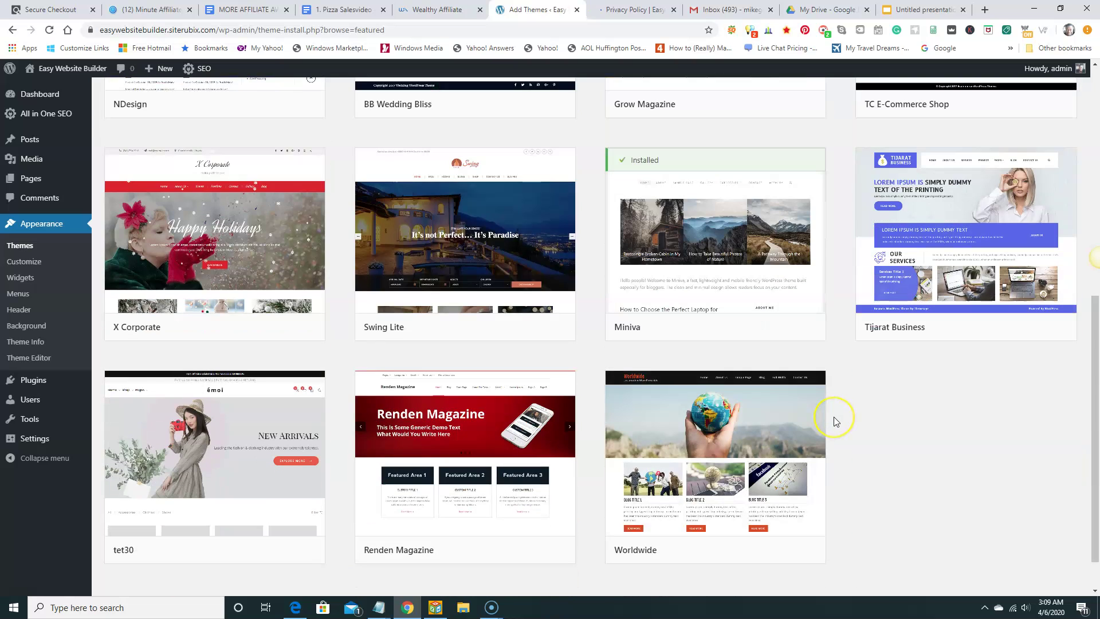
scroll(835, 421, "down", 2)
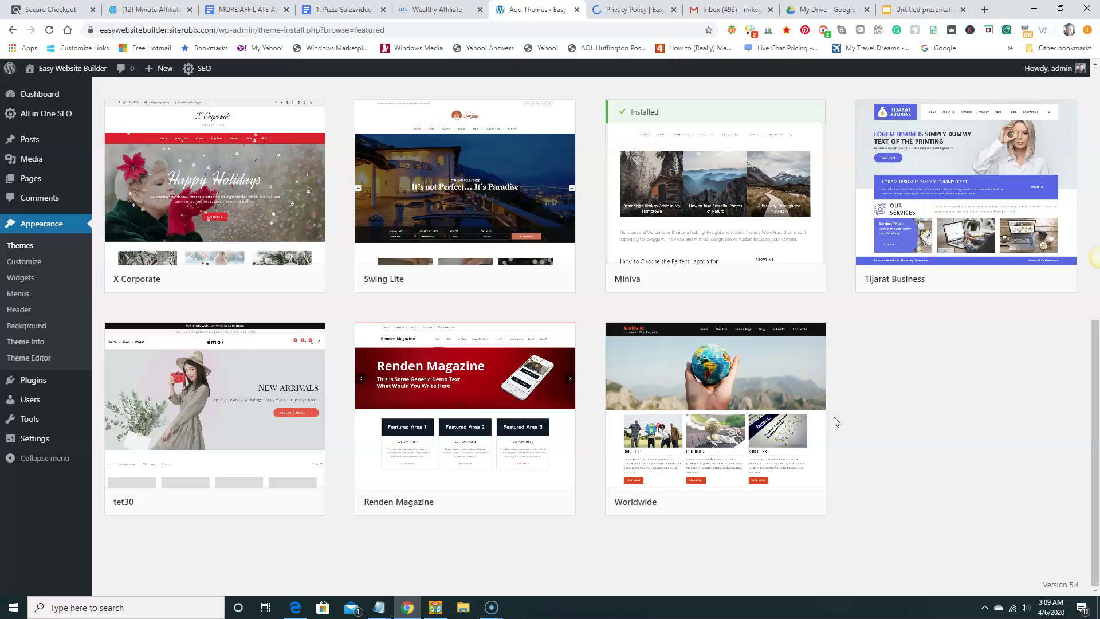
scroll(835, 421, "up", 3)
scroll(834, 421, "up", 7)
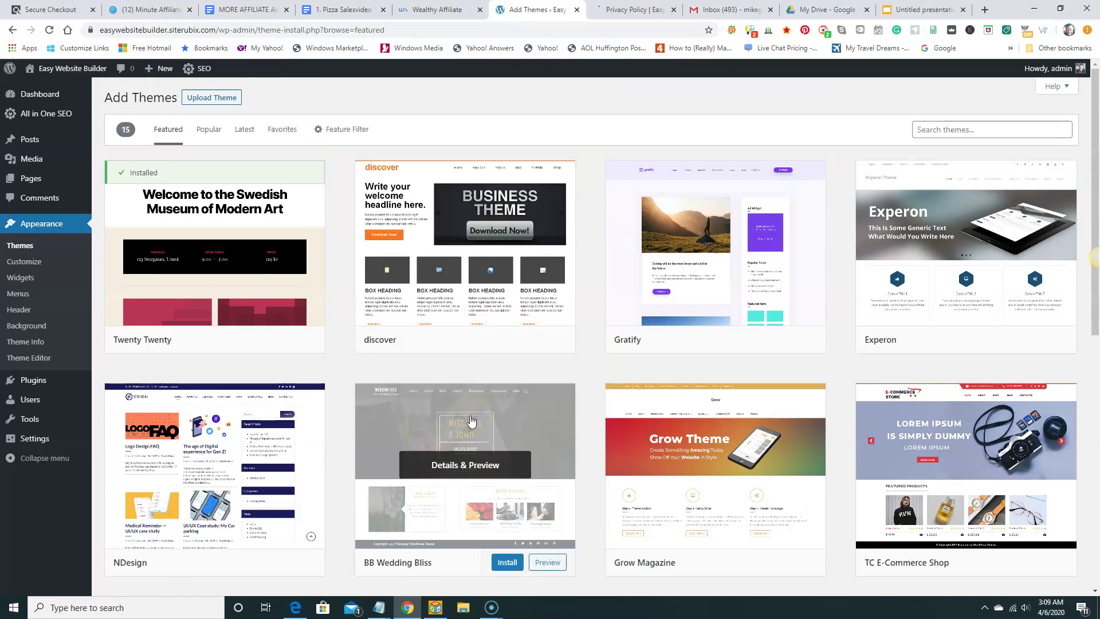
Step: Install GeneratePress from the Popular themes and activate it
left_click(209, 130)
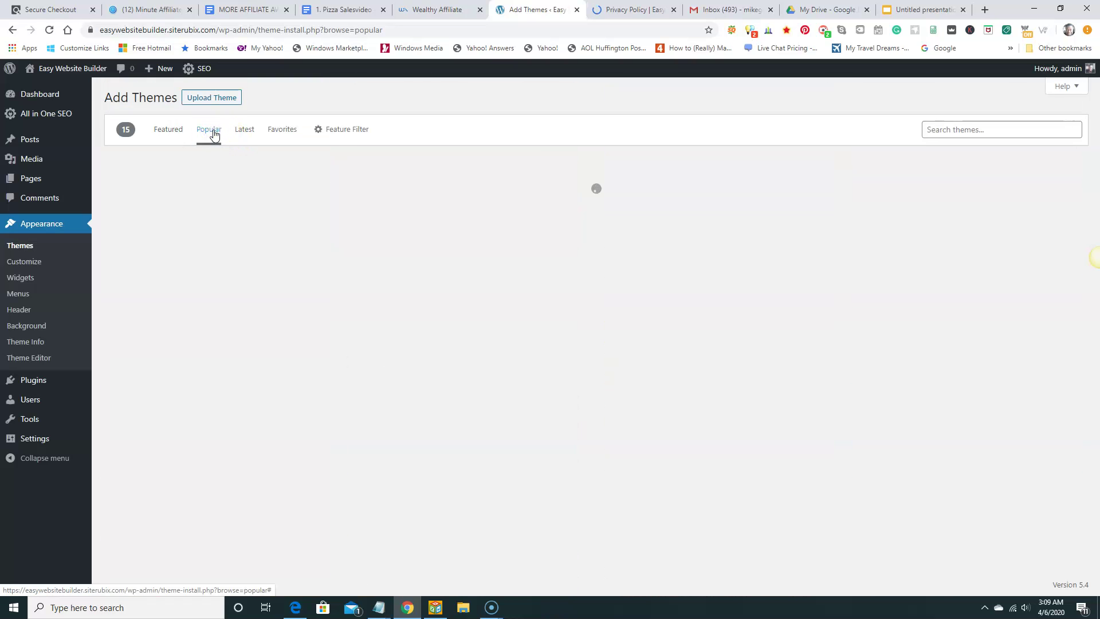
scroll(586, 400, "down", 1)
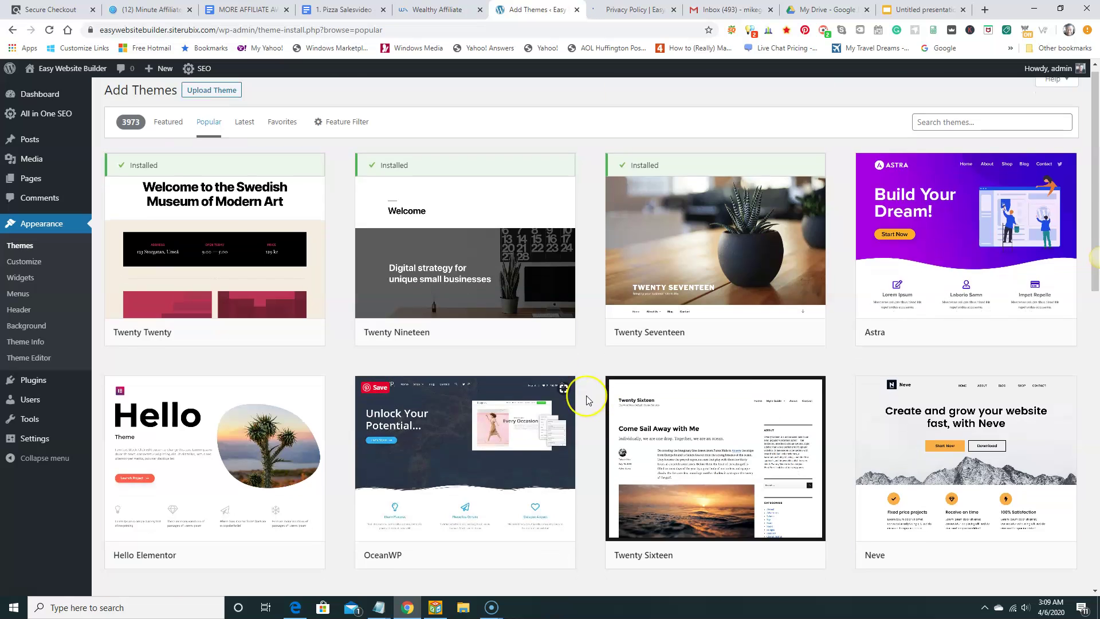
scroll(586, 400, "down", 5)
scroll(586, 400, "down", 4)
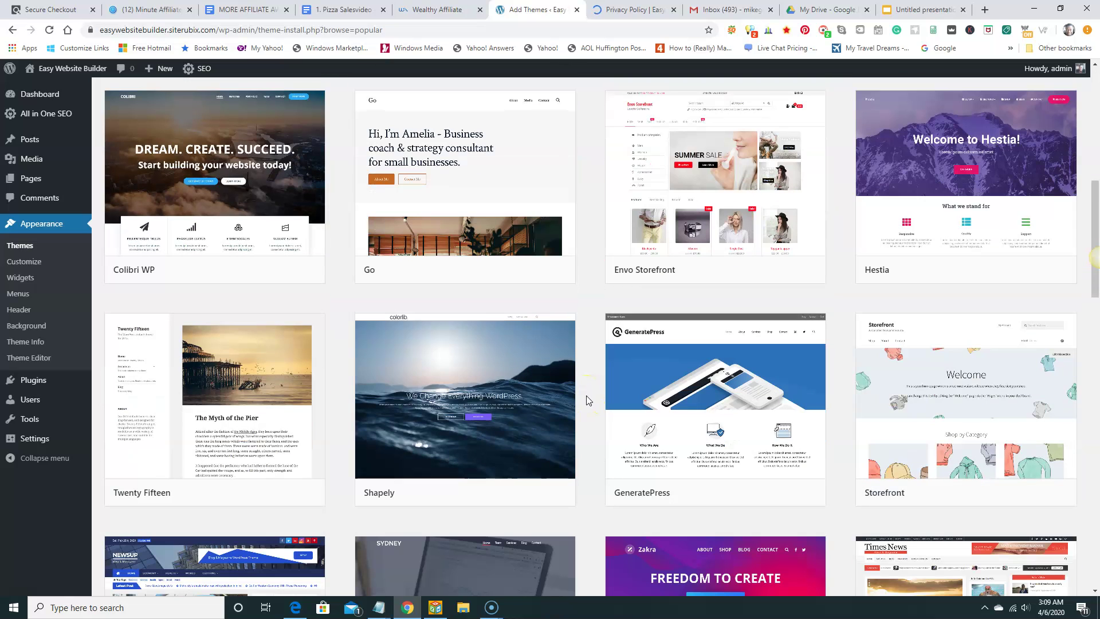
scroll(586, 400, "down", 1)
scroll(584, 398, "up", 2)
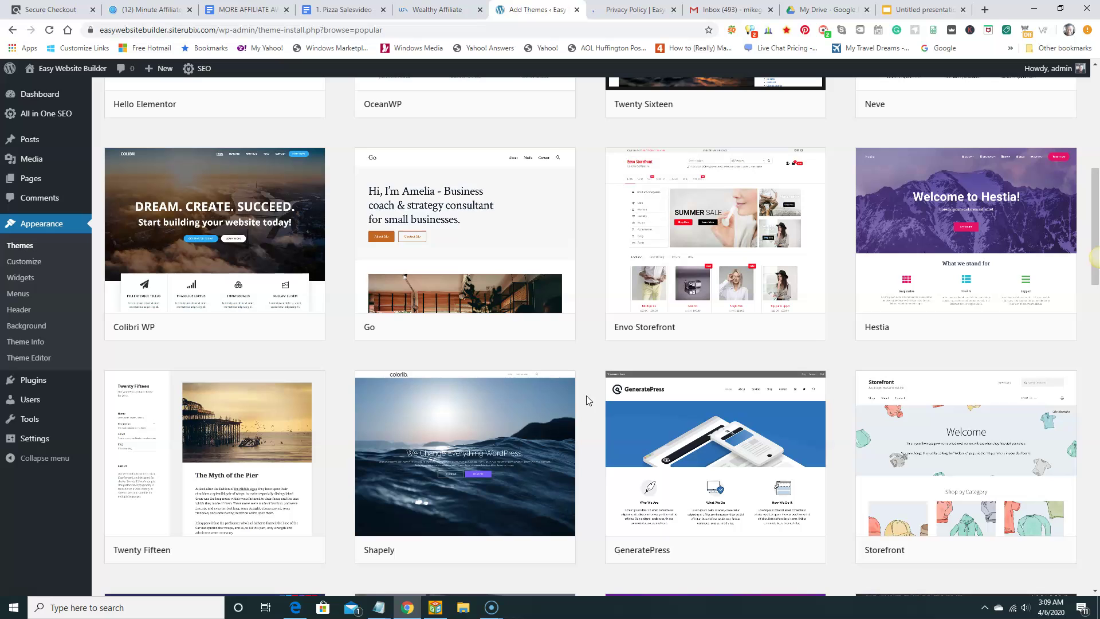
scroll(607, 481, "down", 3)
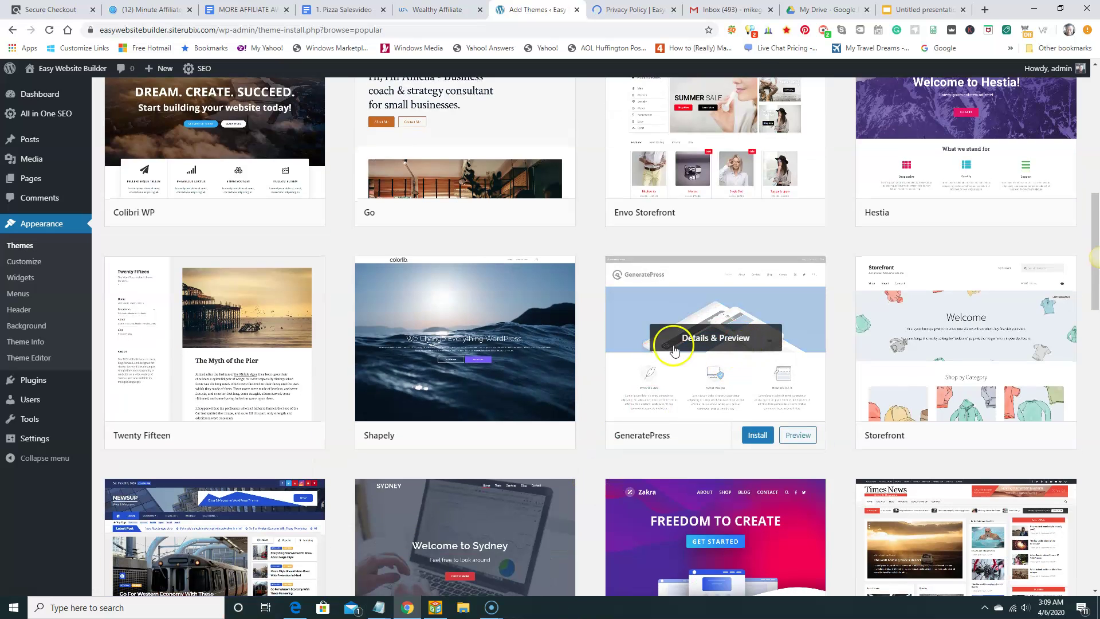
scroll(676, 375, "down", 1)
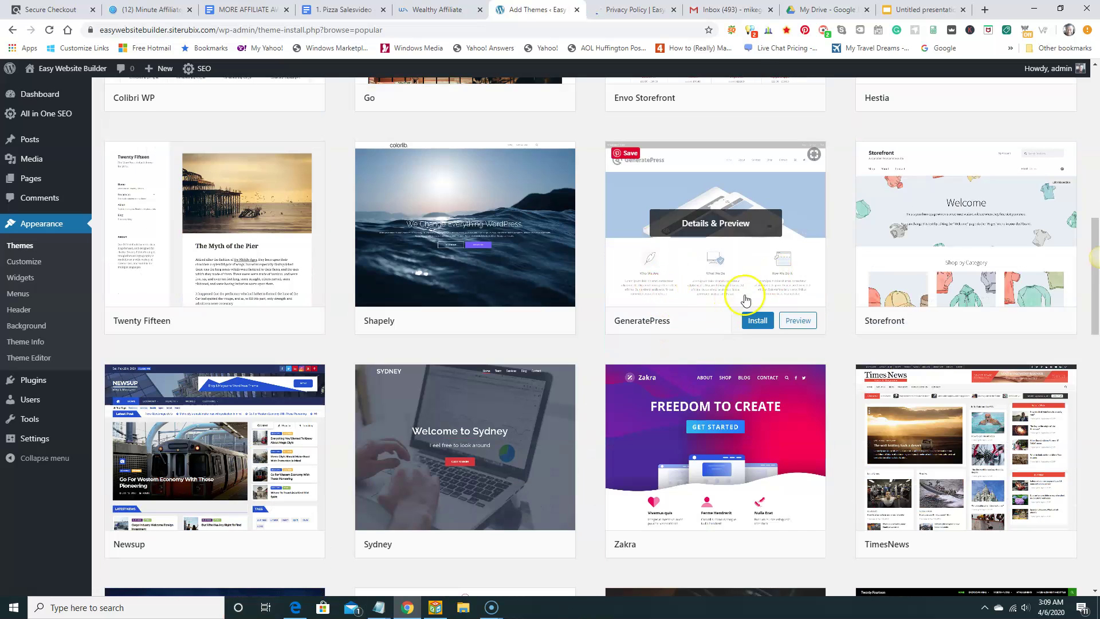
left_click(756, 321)
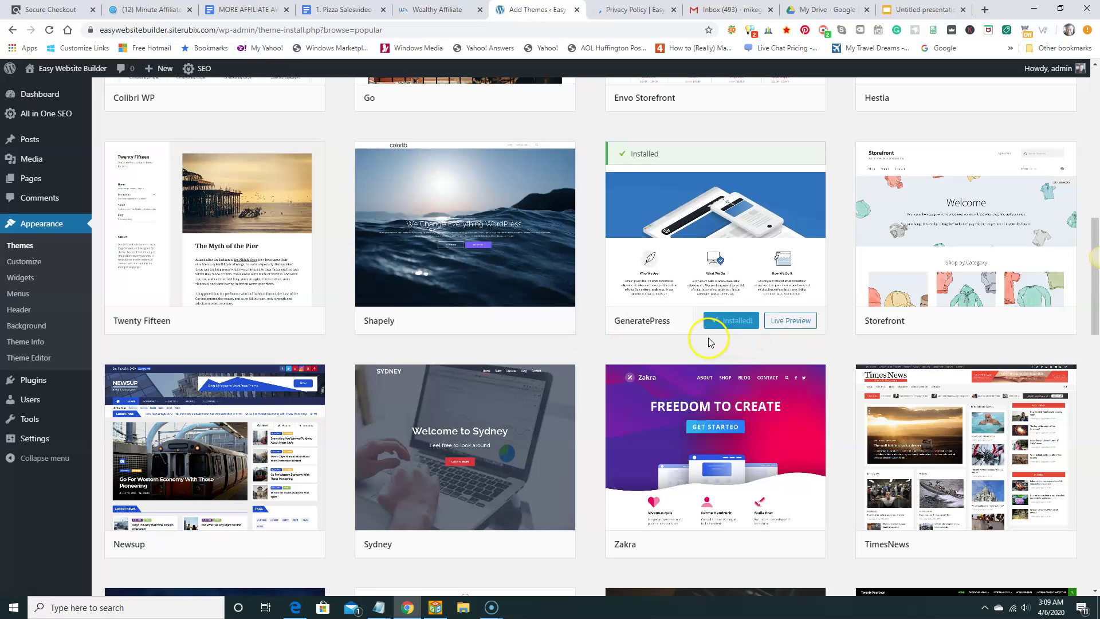
left_click(739, 320)
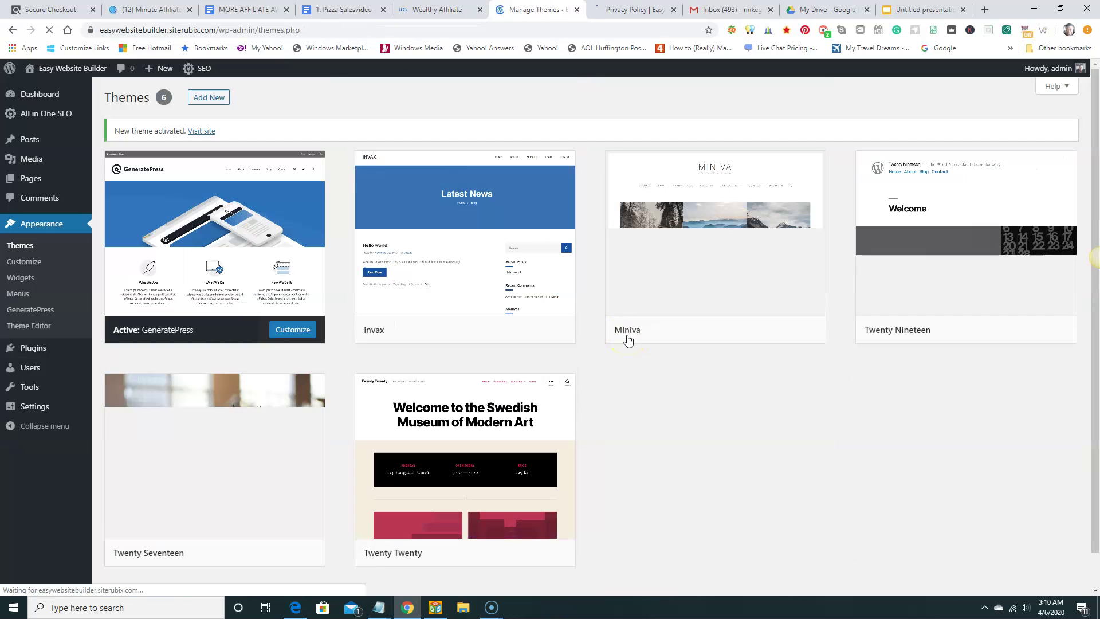
Step: View the live site in GeneratePress, then close the Privacy Policy preview tab
left_click(206, 131)
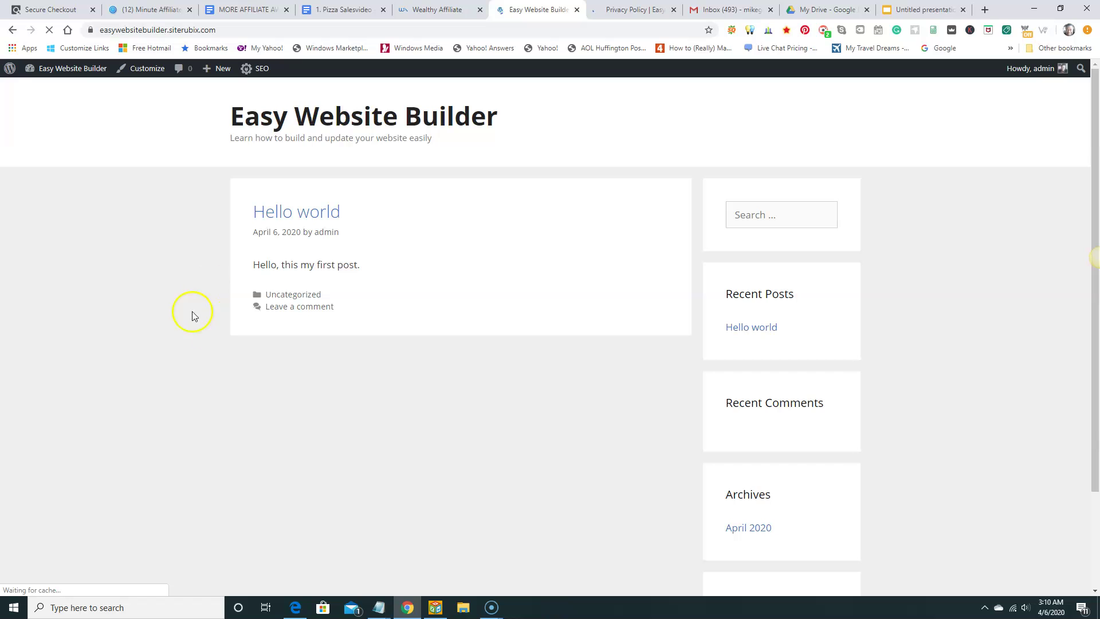
left_click(674, 10)
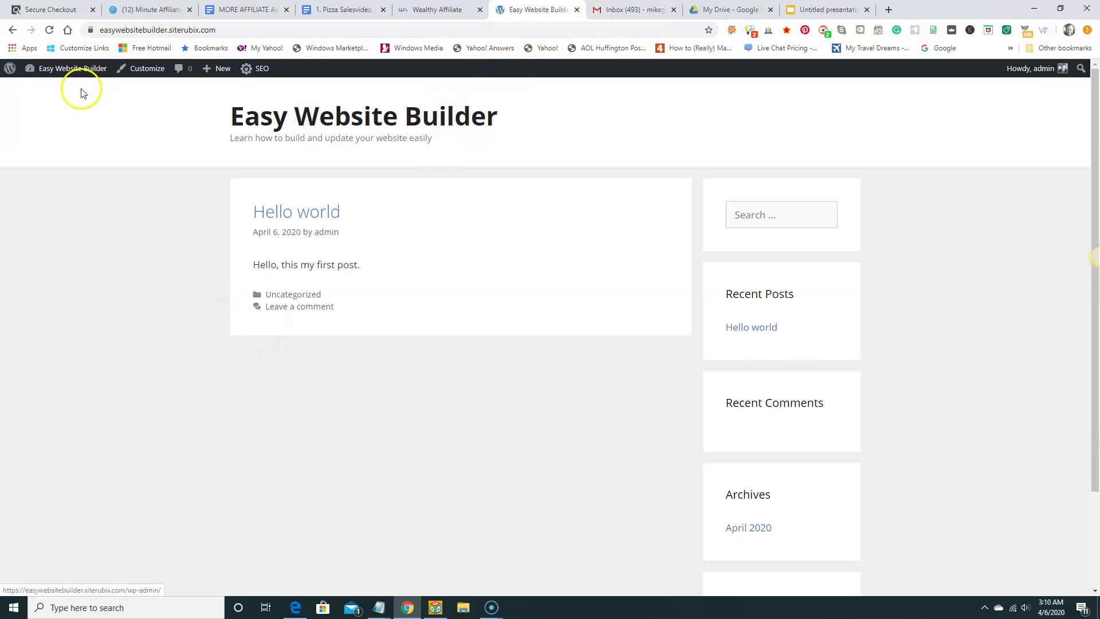
mouse_move(65, 71)
left_click(55, 89)
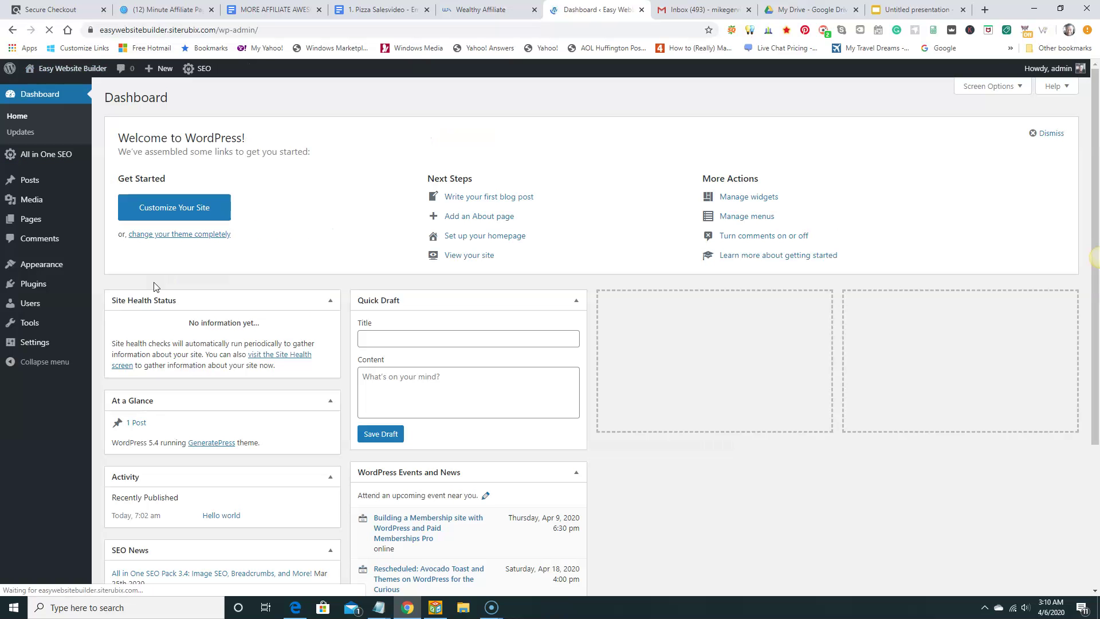
mouse_move(37, 180)
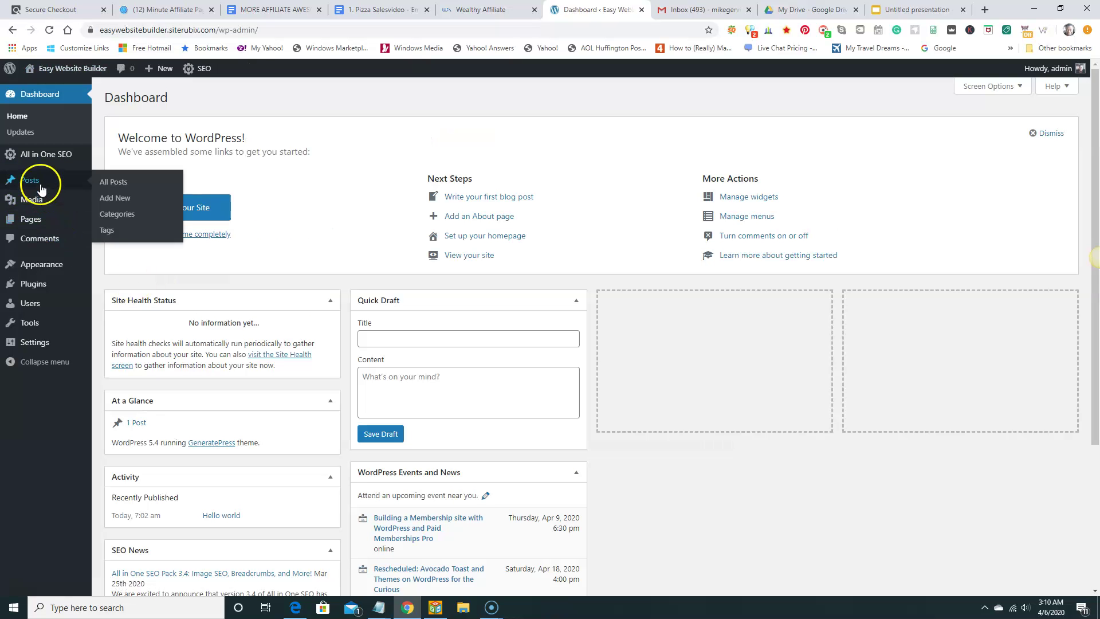
left_click(117, 181)
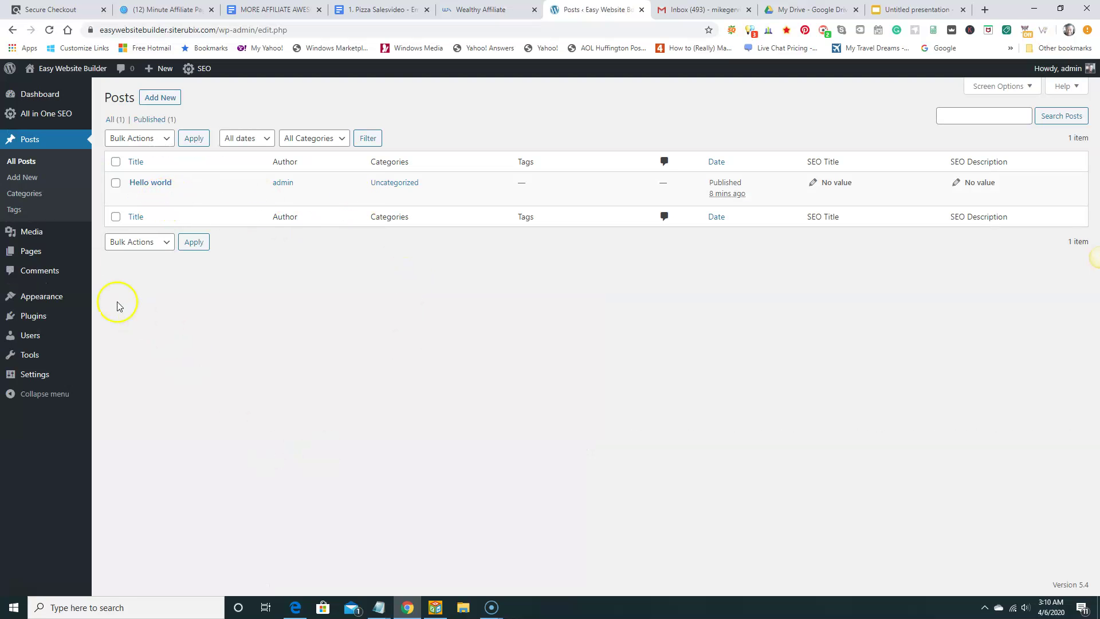
mouse_move(39, 302)
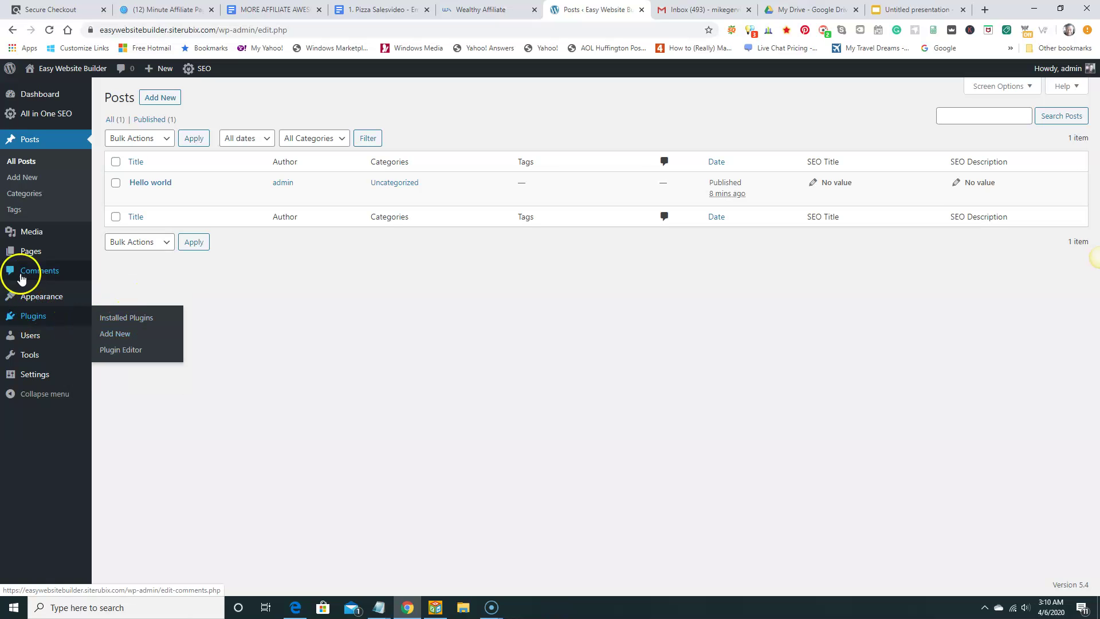
mouse_move(23, 249)
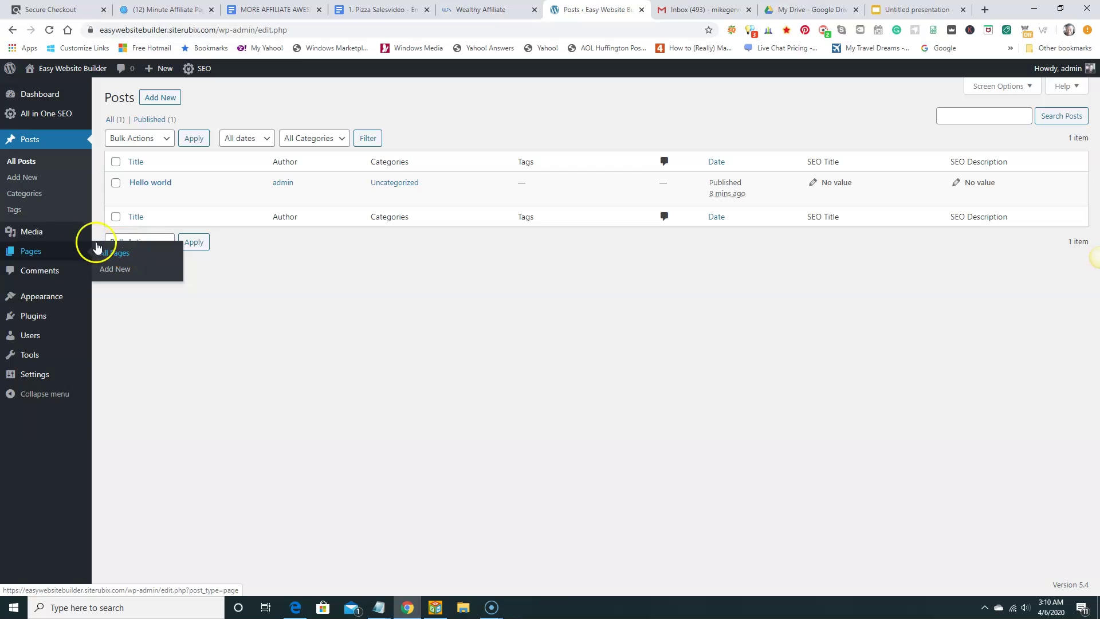
mouse_move(61, 232)
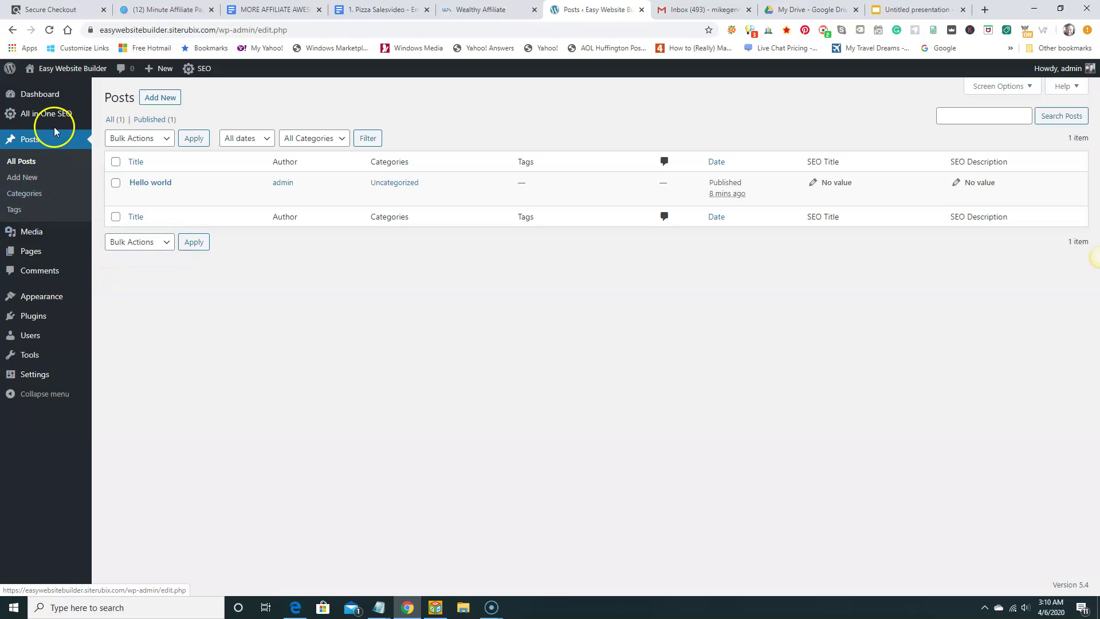
mouse_move(34, 94)
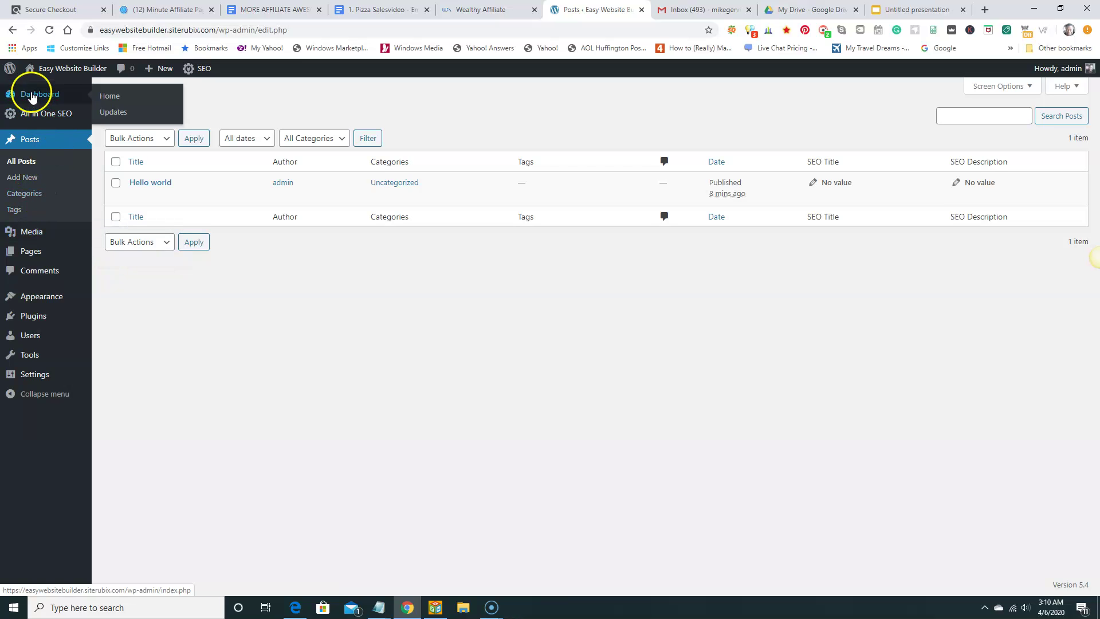
left_click(110, 98)
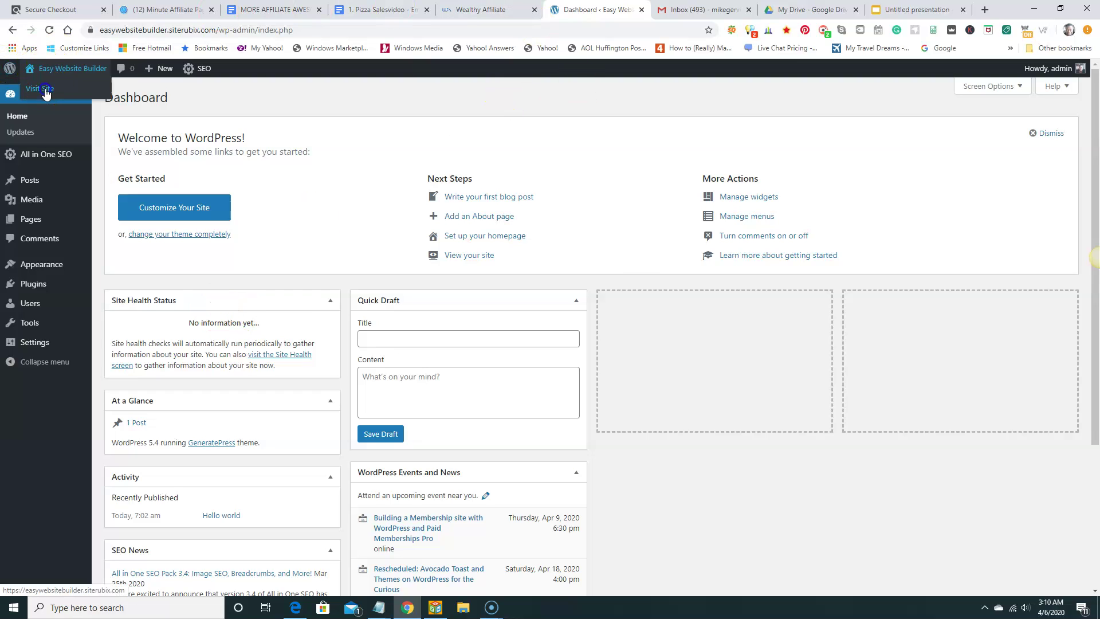
left_click(46, 86)
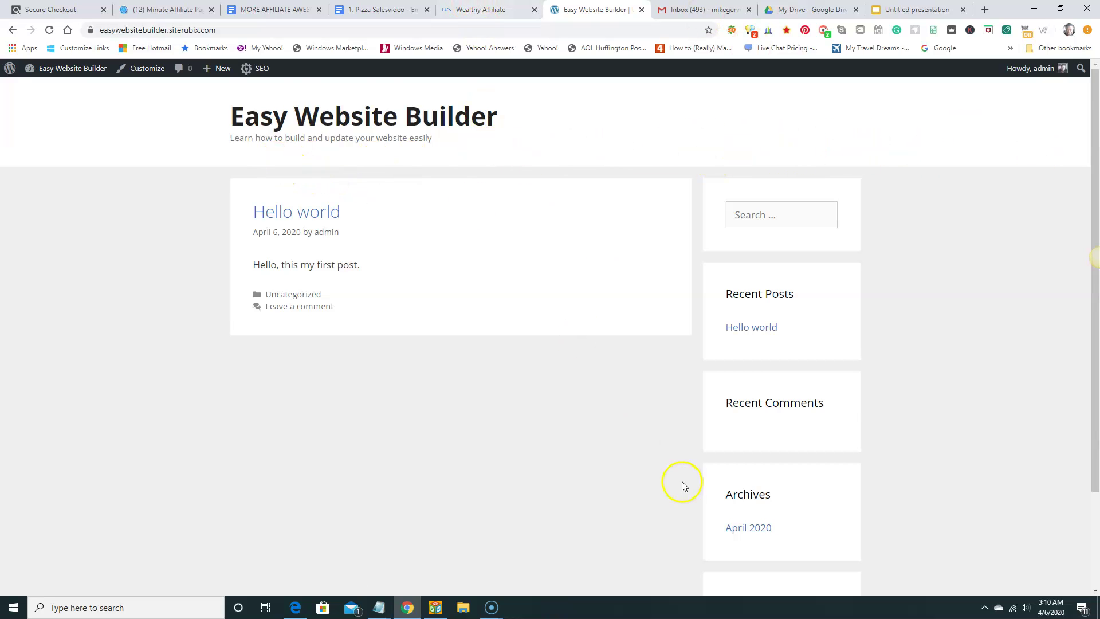
scroll(691, 487, "down", 2)
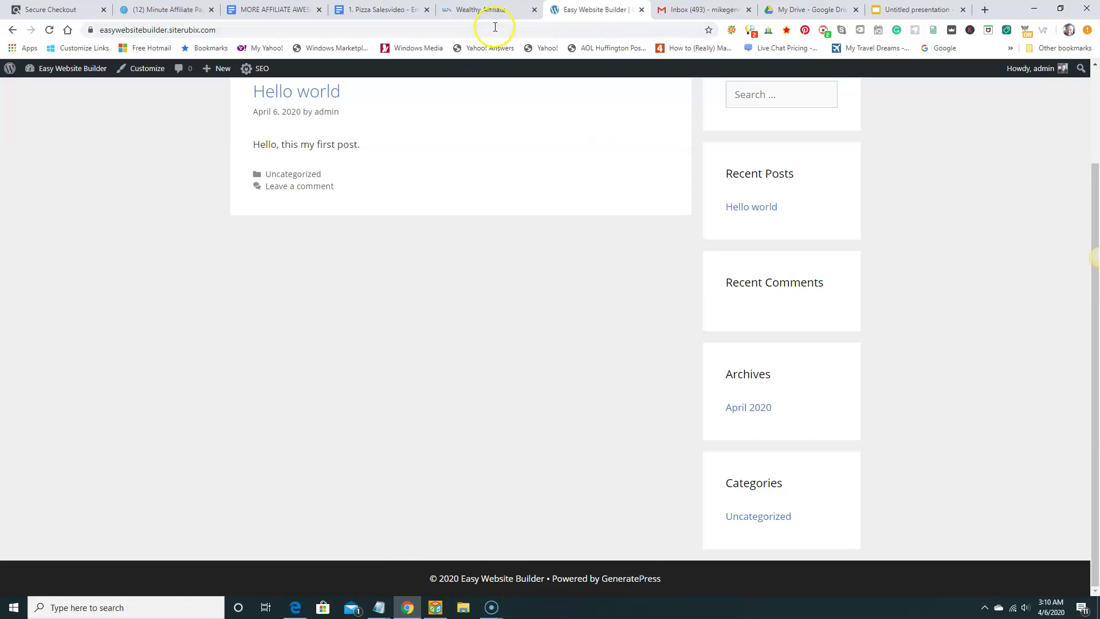
left_click(489, 10)
left_click(592, 12)
mouse_move(51, 68)
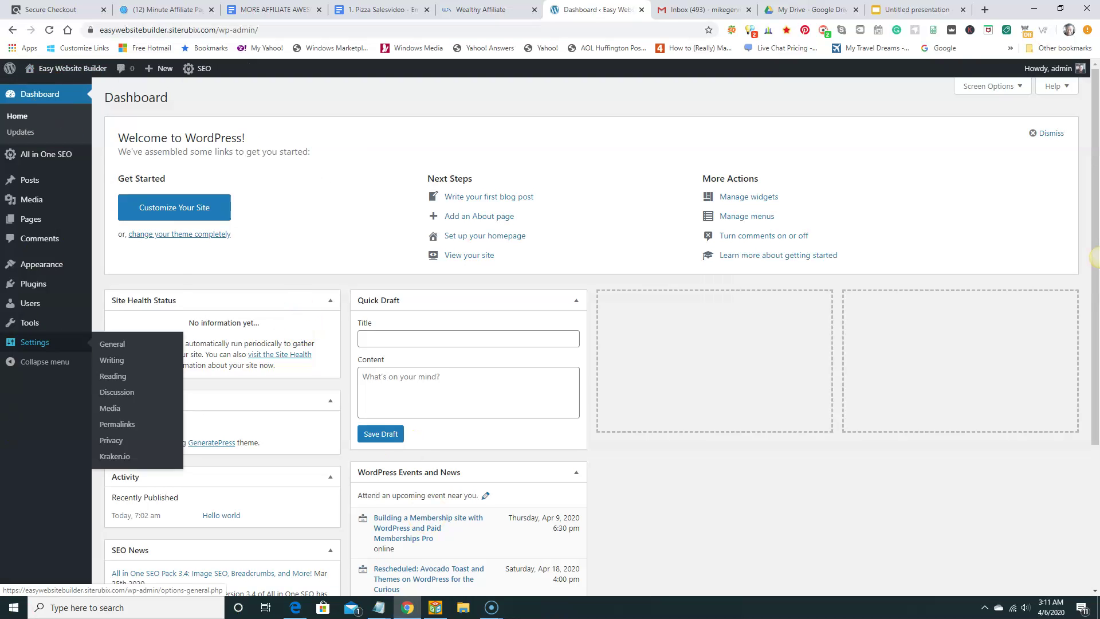
Step: From Appearance > Menus, create a new menu named 'Menu'
left_click(38, 269)
mouse_move(40, 269)
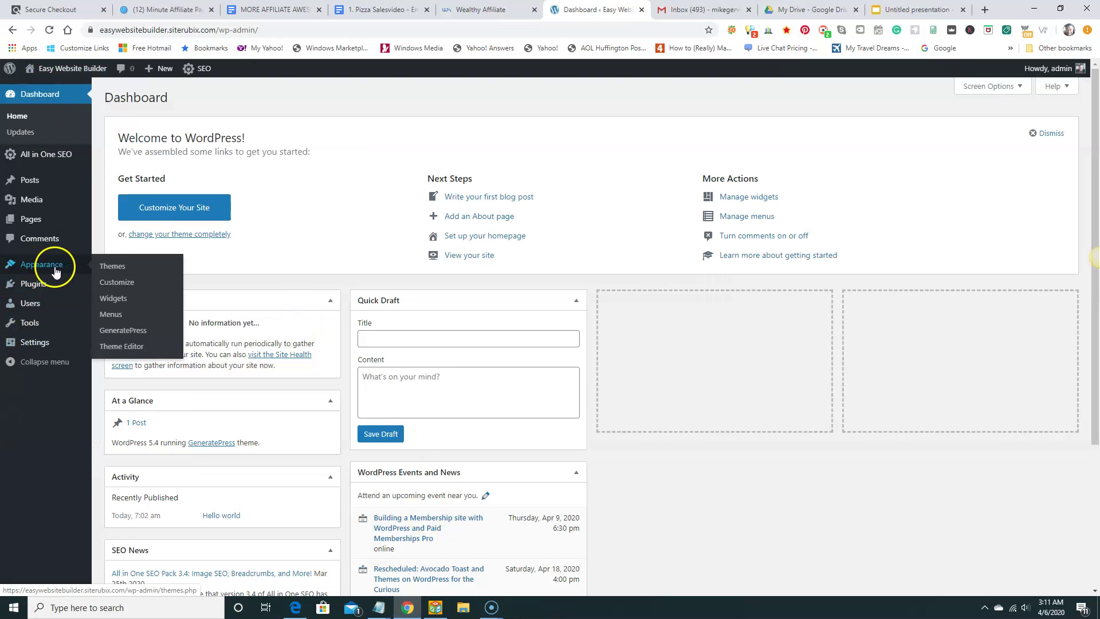
left_click(111, 315)
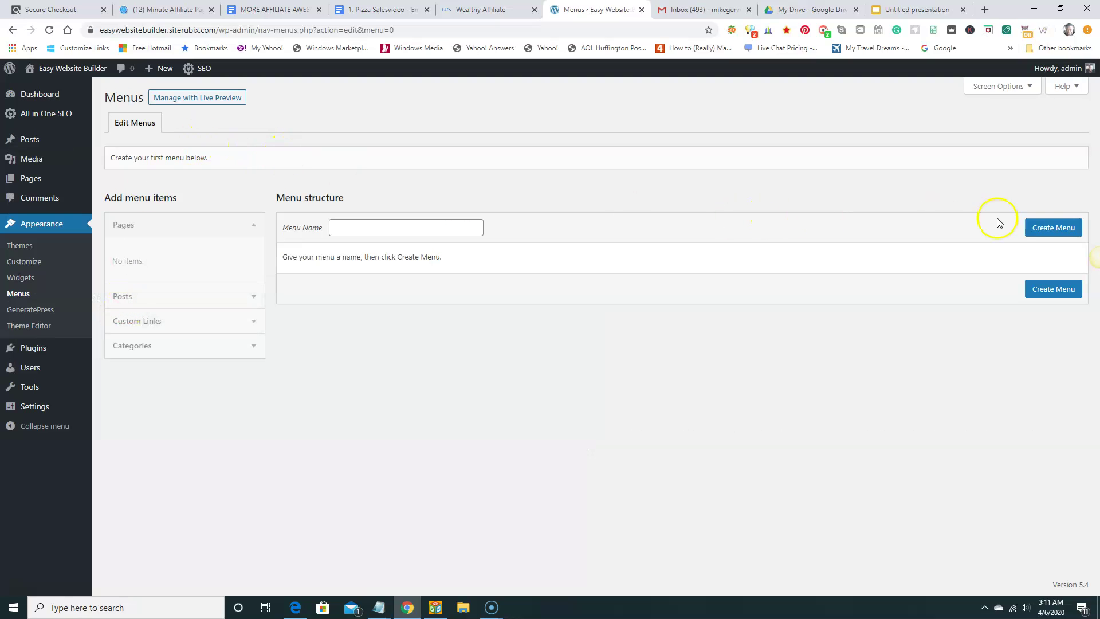
left_click(1042, 229)
left_click(420, 230)
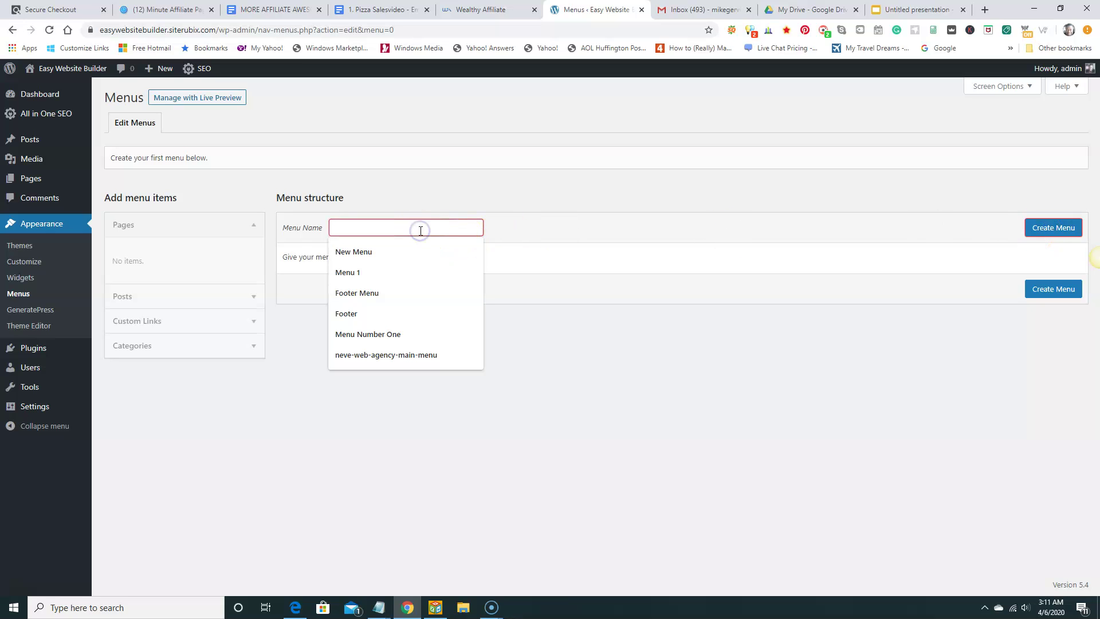
type("Menu")
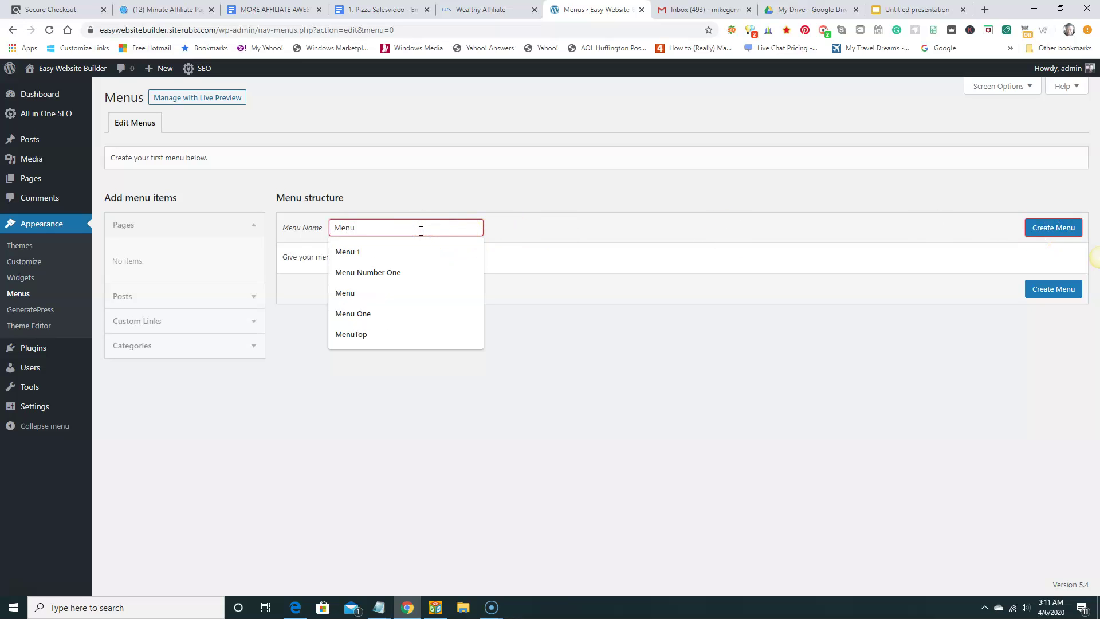
left_click(1040, 228)
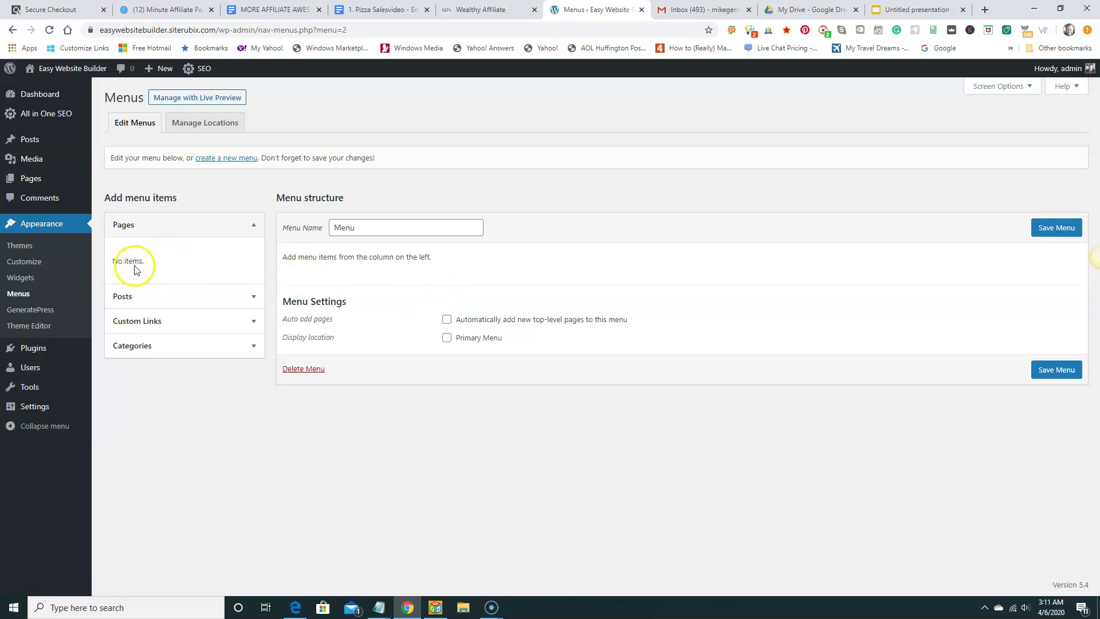
Step: Add the 'Hello world' post to the menu, set it as Primary Menu, and save
left_click(147, 294)
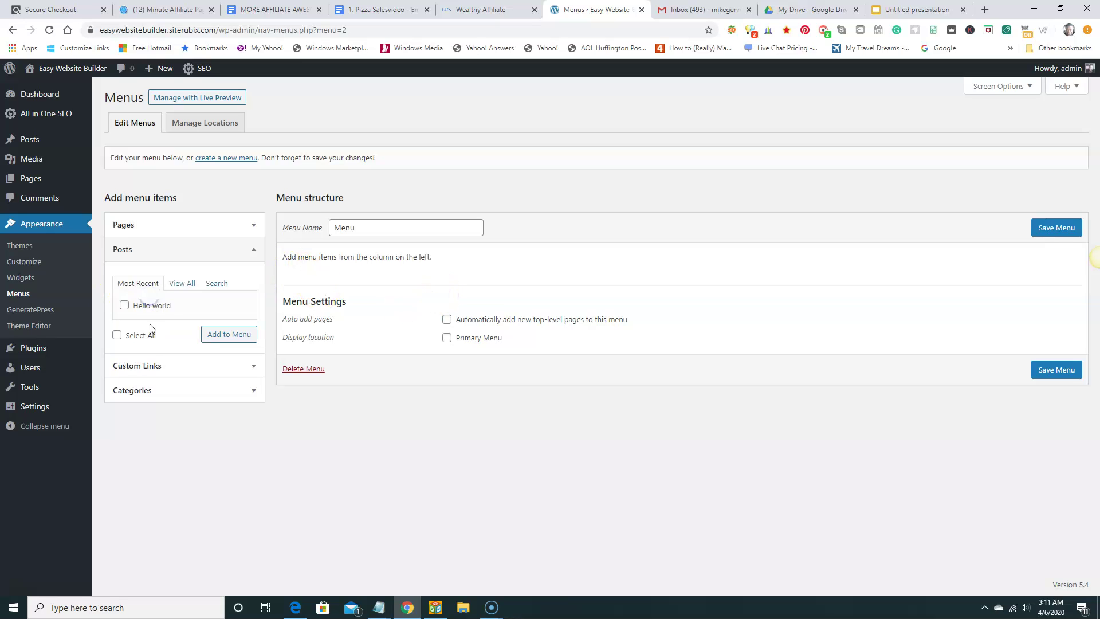
left_click(123, 309)
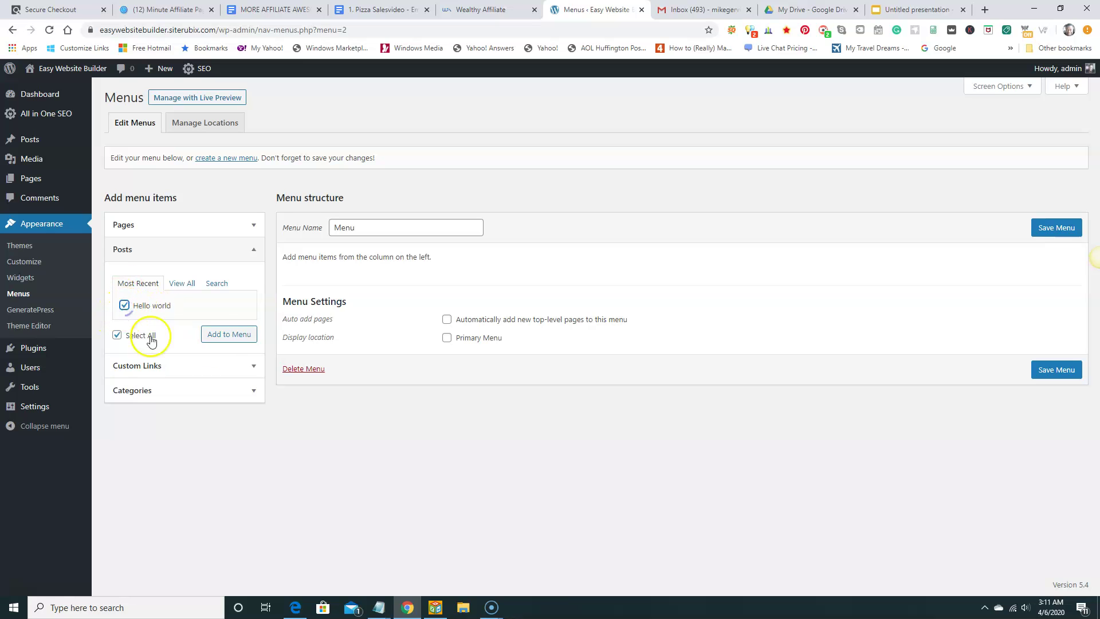
left_click(447, 338)
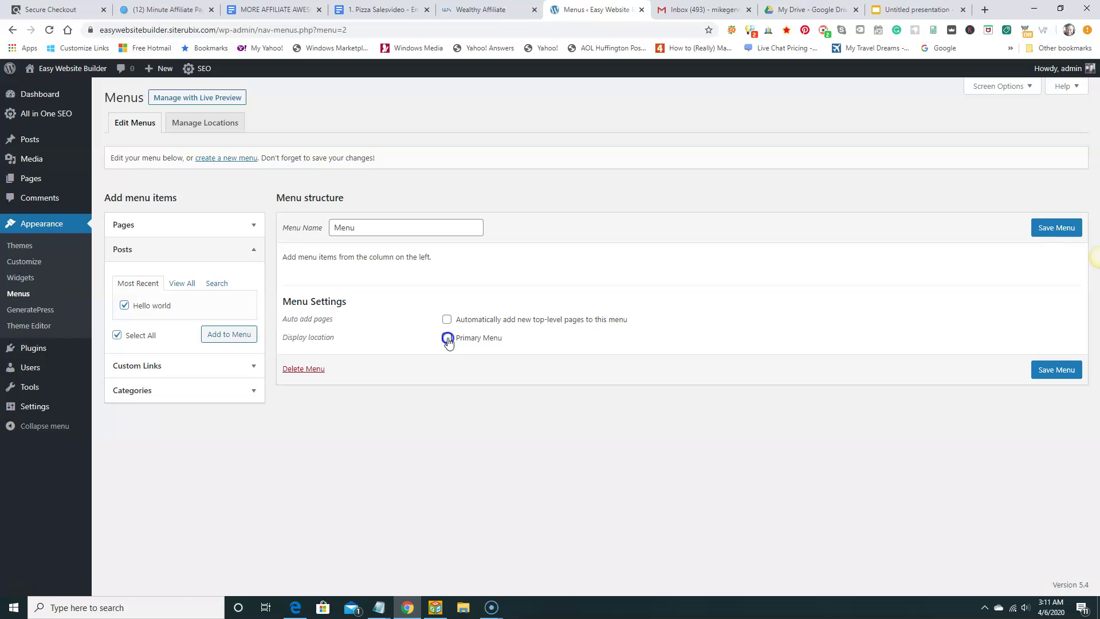
left_click(229, 334)
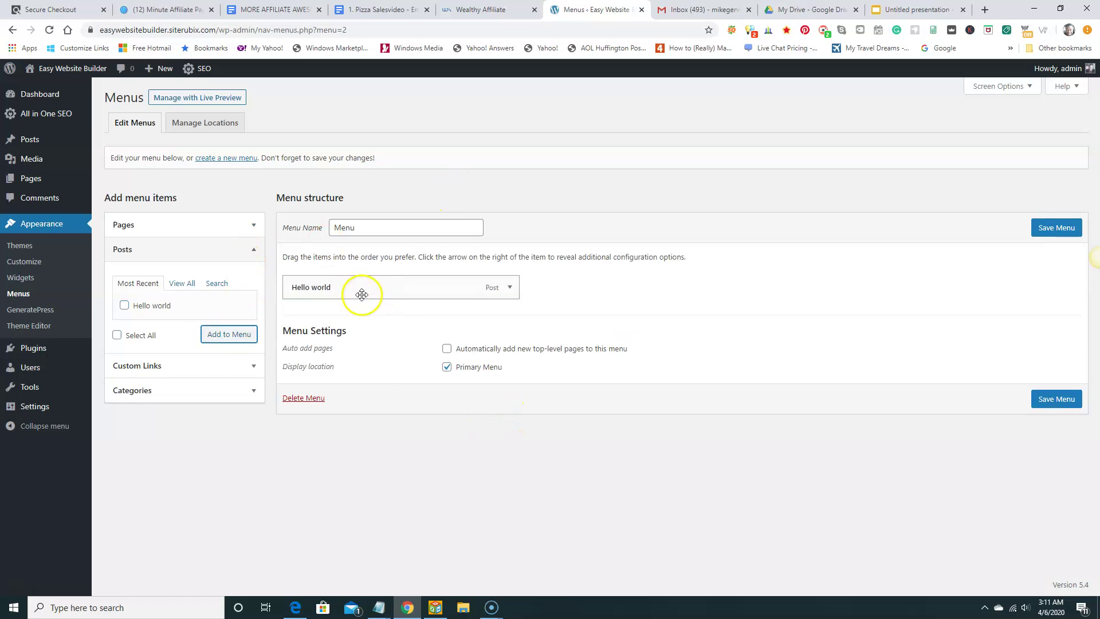
left_click(1052, 230)
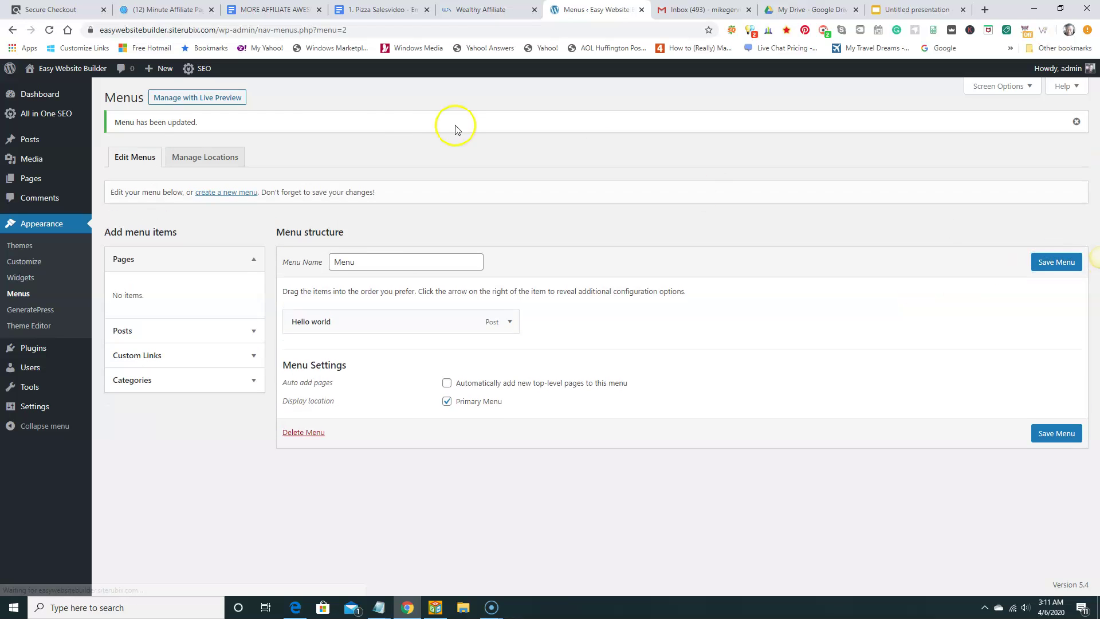
Step: Check the 'Hello world' navigation bar on the live site, then go back to the WordPress Dashboard
left_click(67, 74)
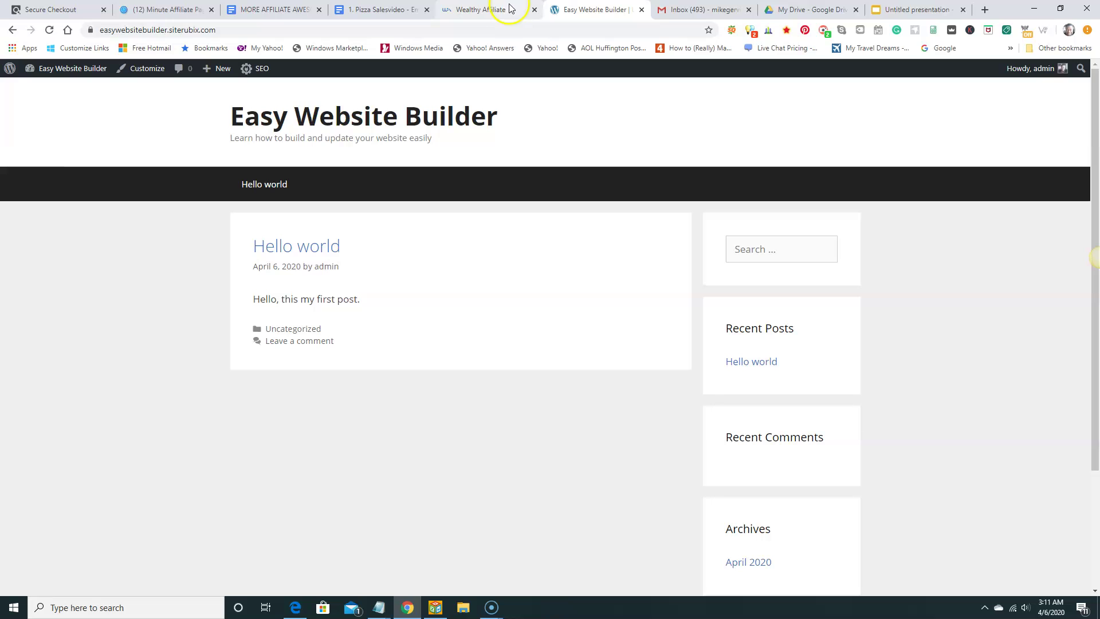
left_click(53, 91)
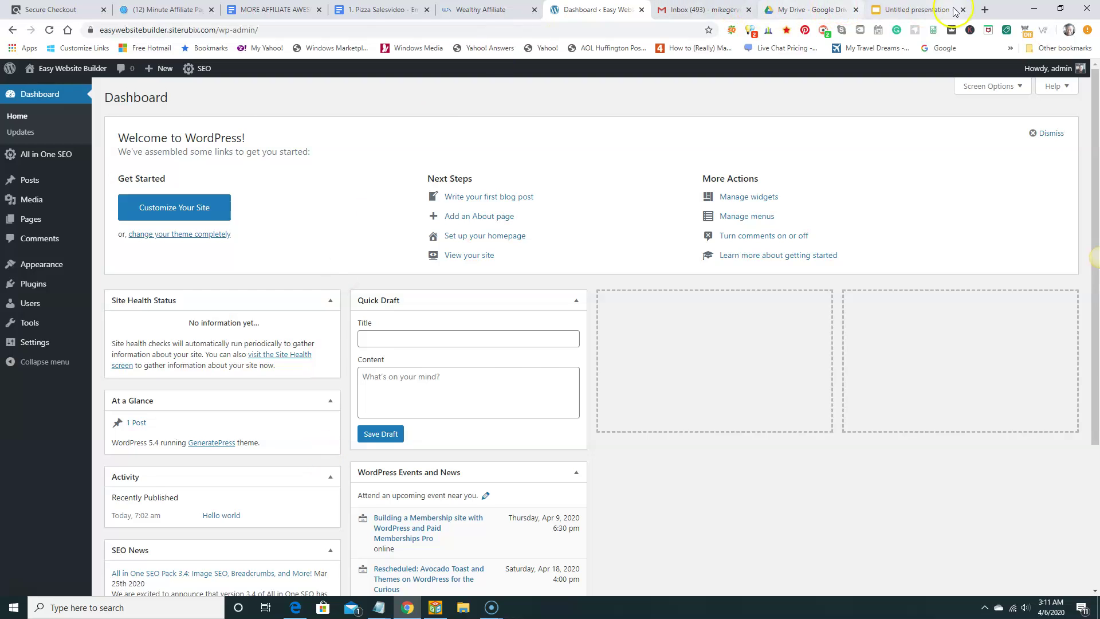
Step: In the Untitled presentation, view the Build a Free Website and Wealthy Affiliate slides
left_click(919, 12)
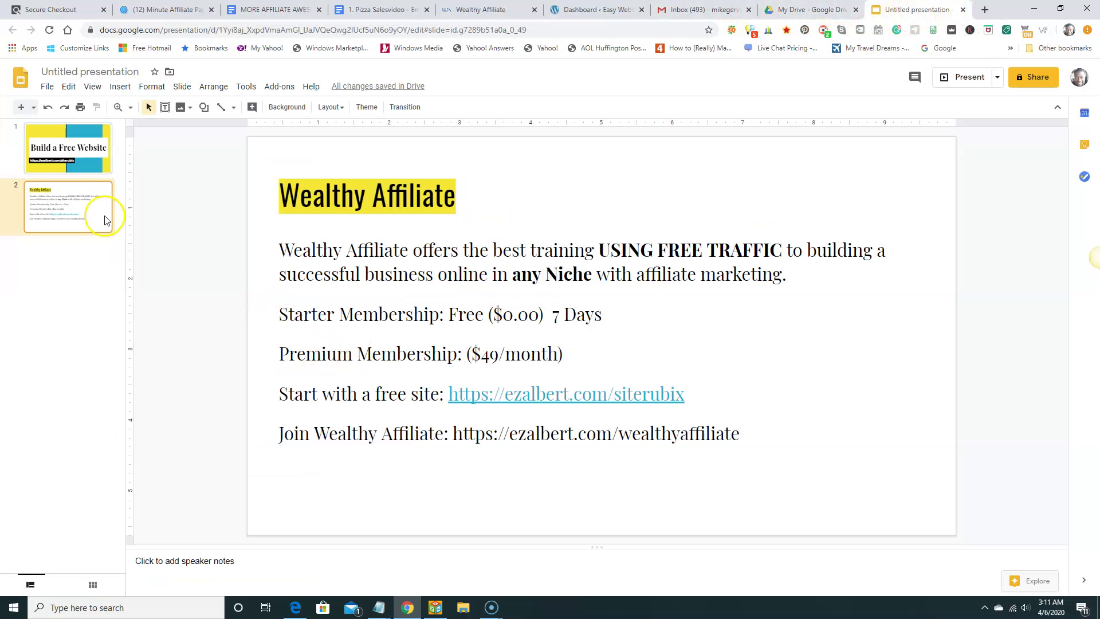
left_click(65, 156)
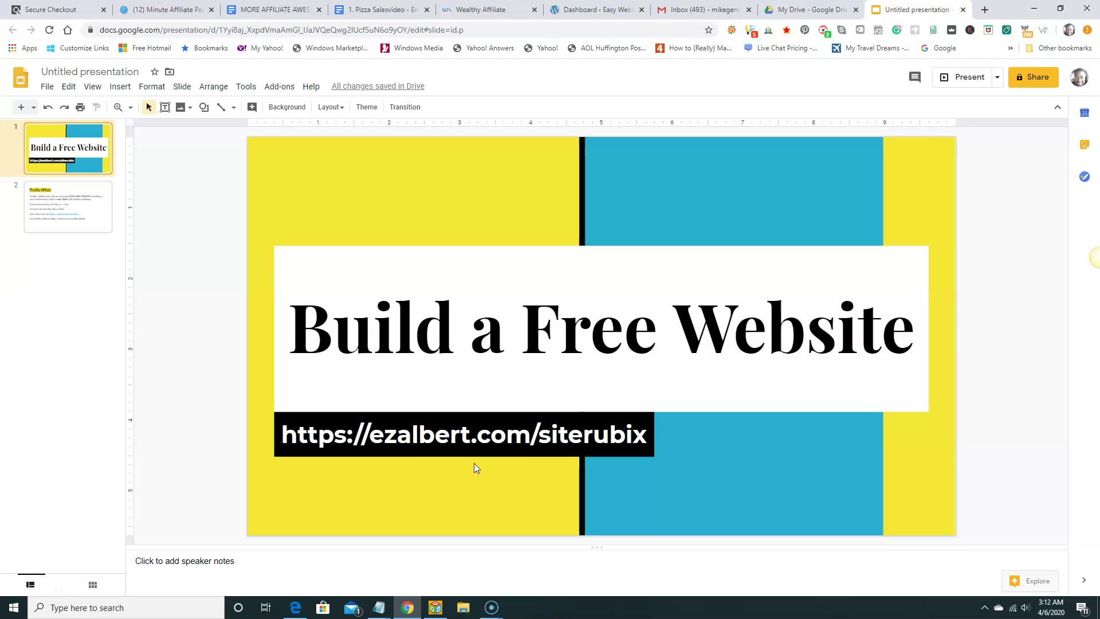
left_click(54, 217)
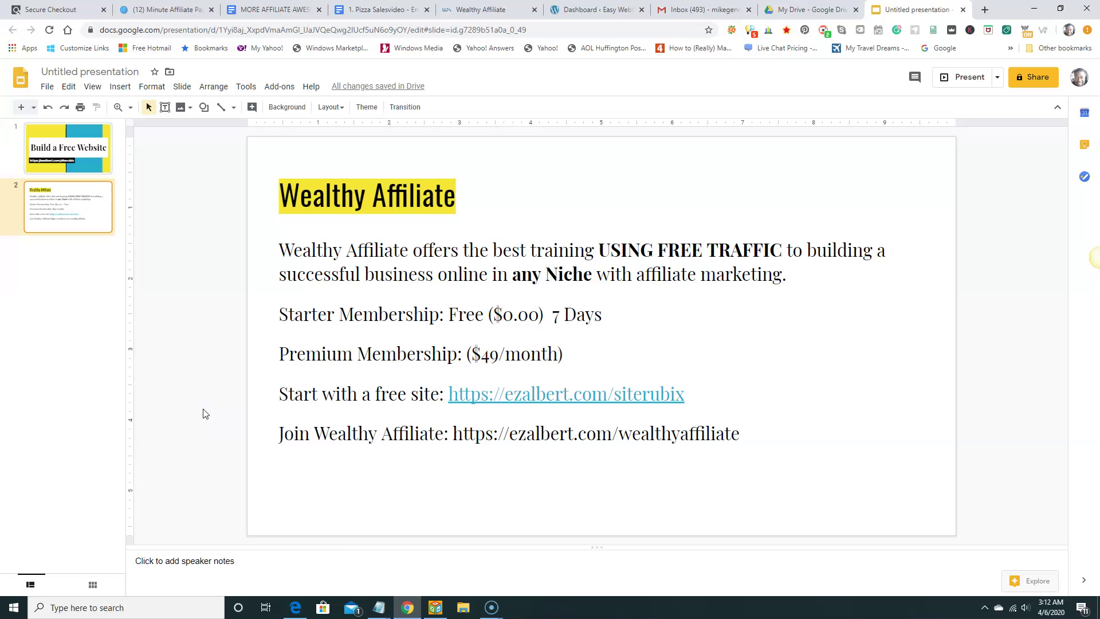
left_click(70, 156)
Step: Return to the Dashboard tab and visit the live Easy Website Builder front page
left_click(578, 10)
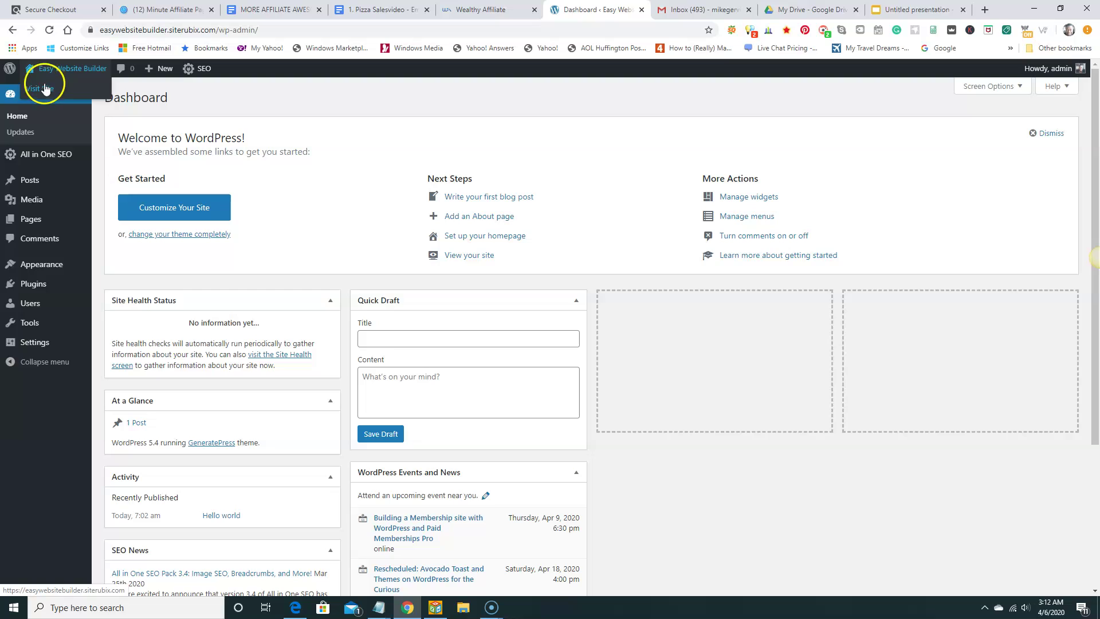
left_click(41, 89)
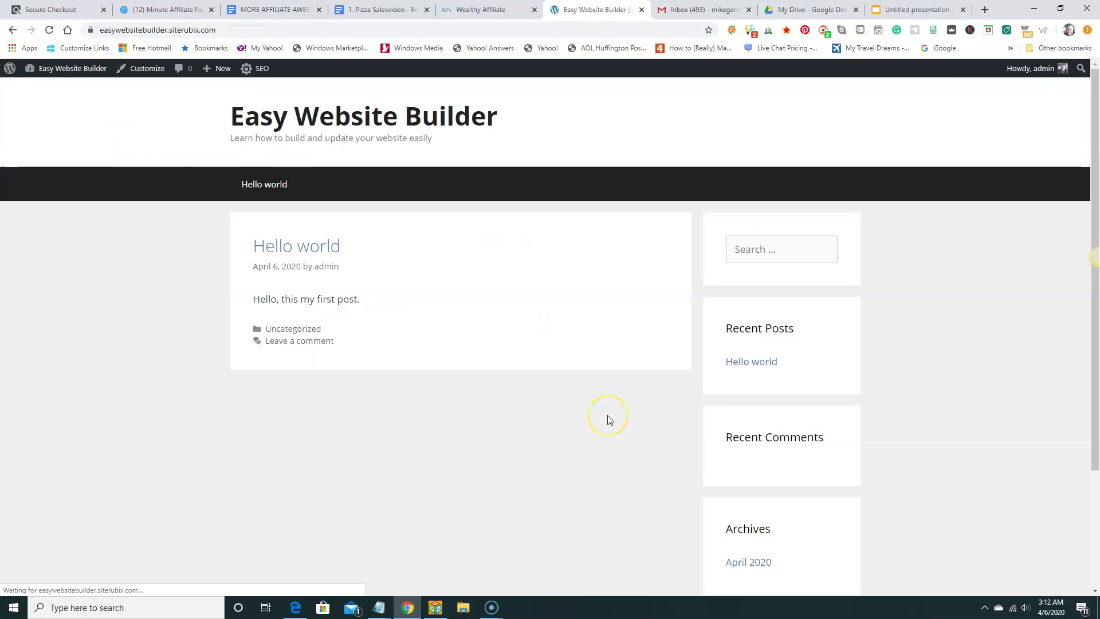